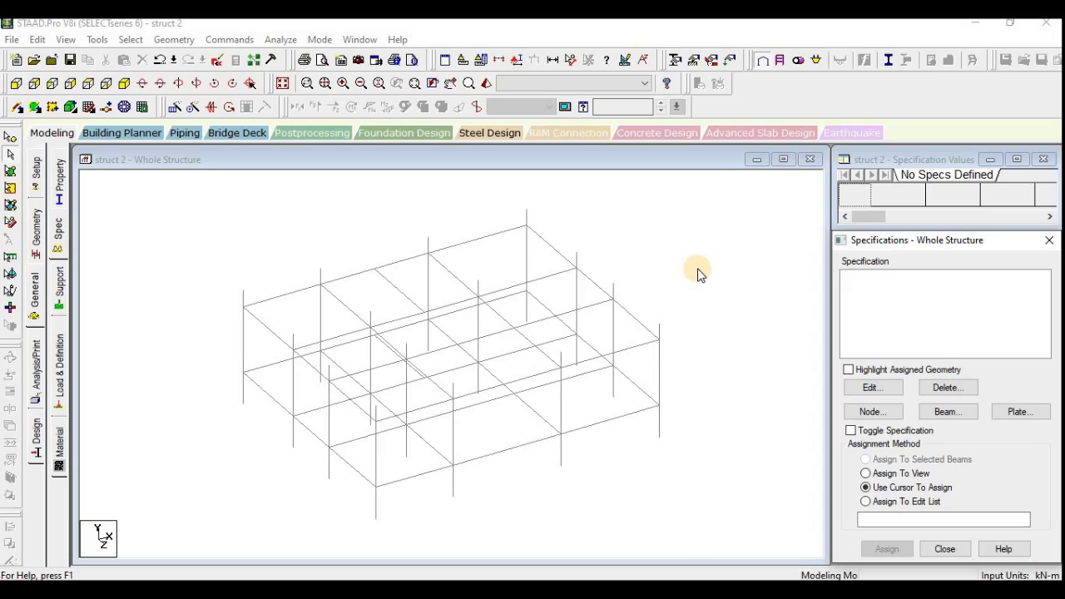
Examine the secondary beam and its supporting beams in the isometric view and in the plan view from above.
click(405, 303)
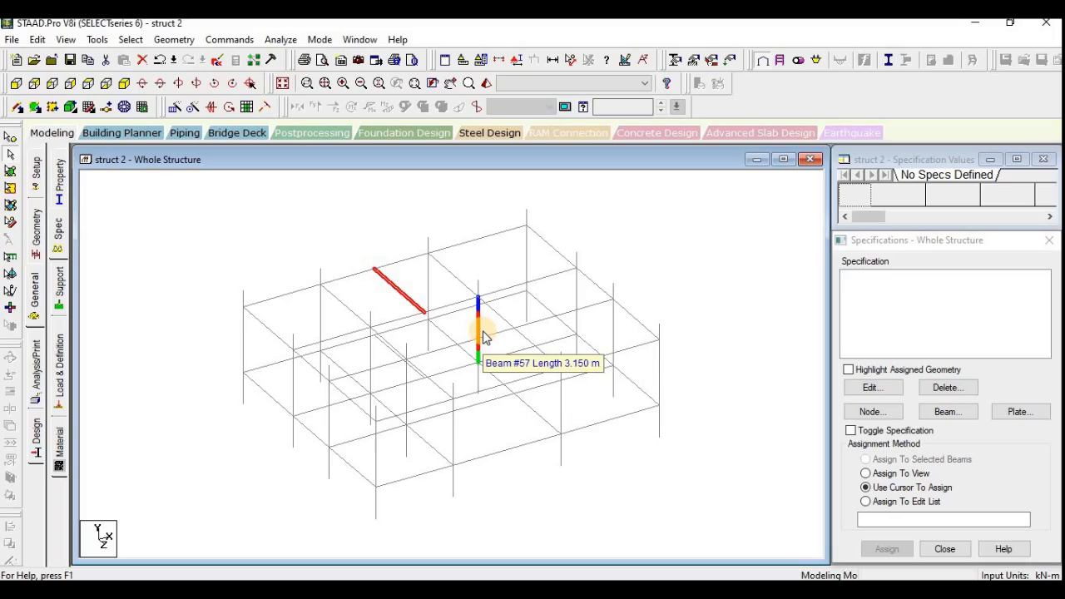
click(751, 285)
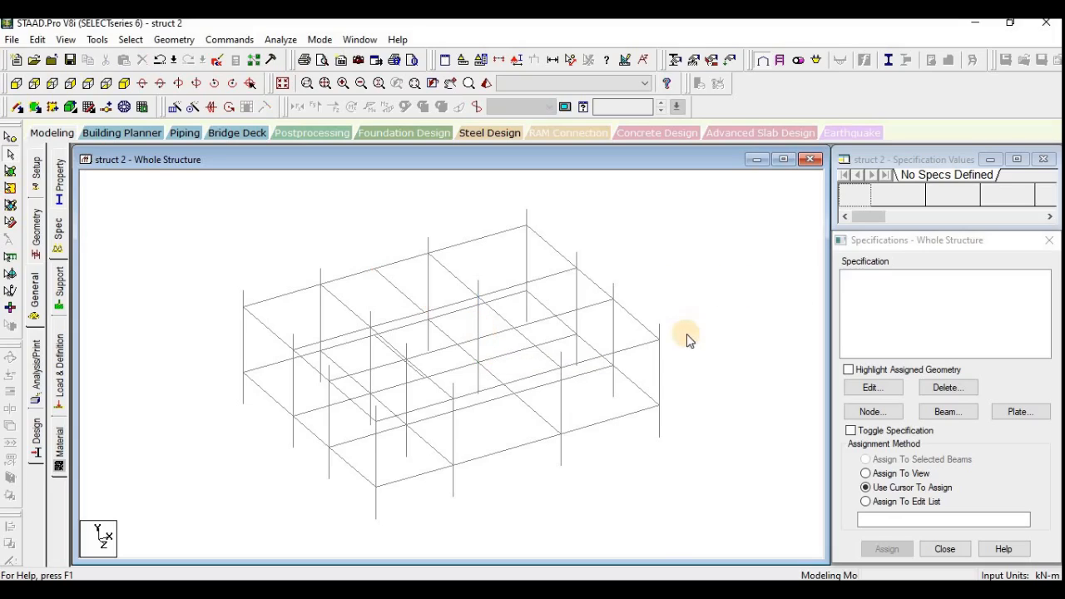
middle_drag(665, 364, 668, 316)
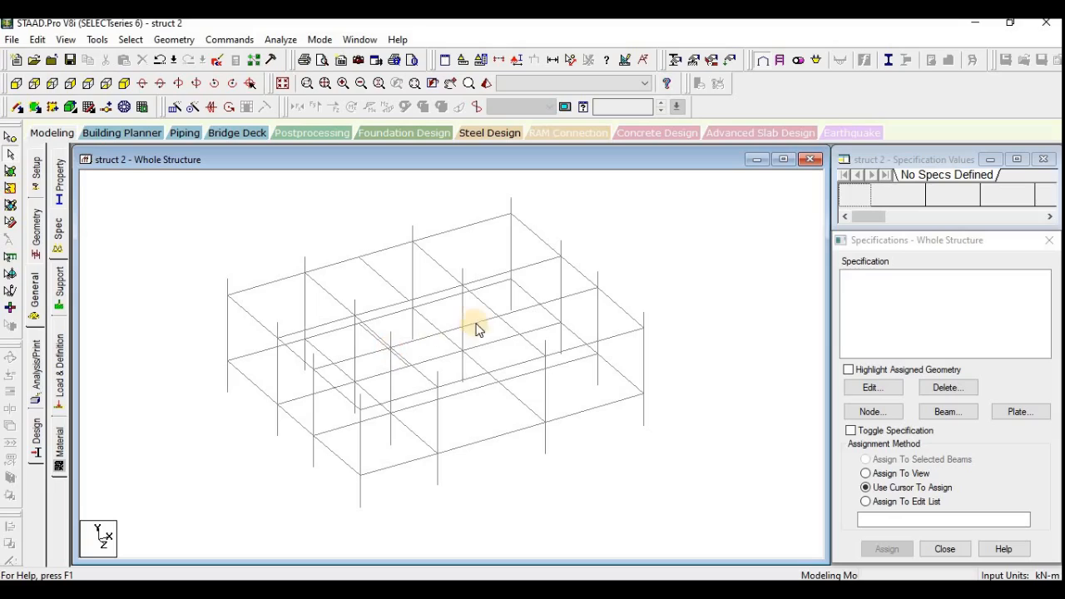
click(88, 83)
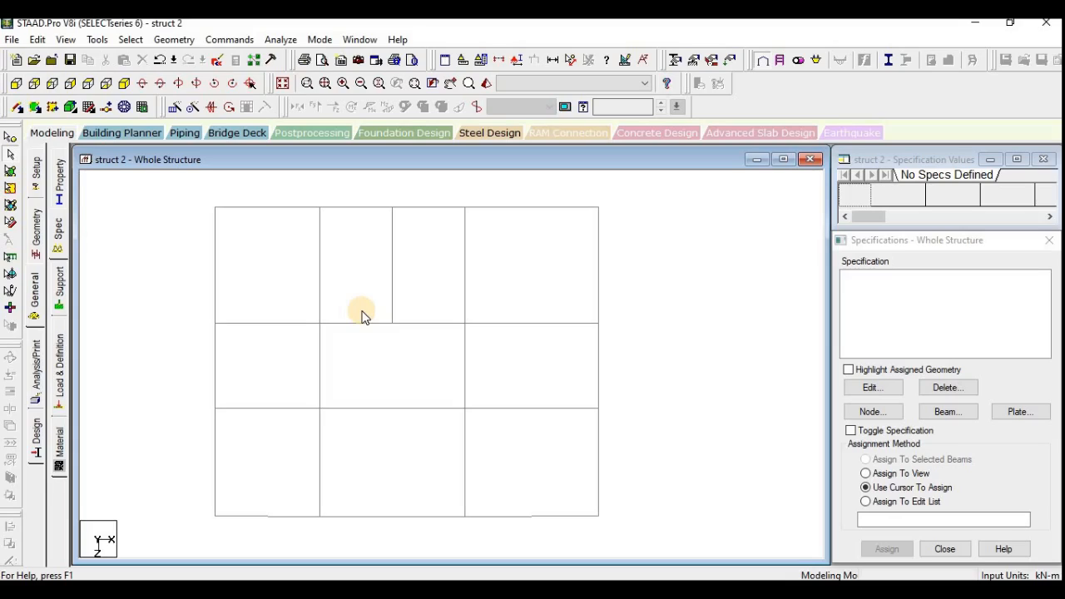
drag(413, 474, 364, 361)
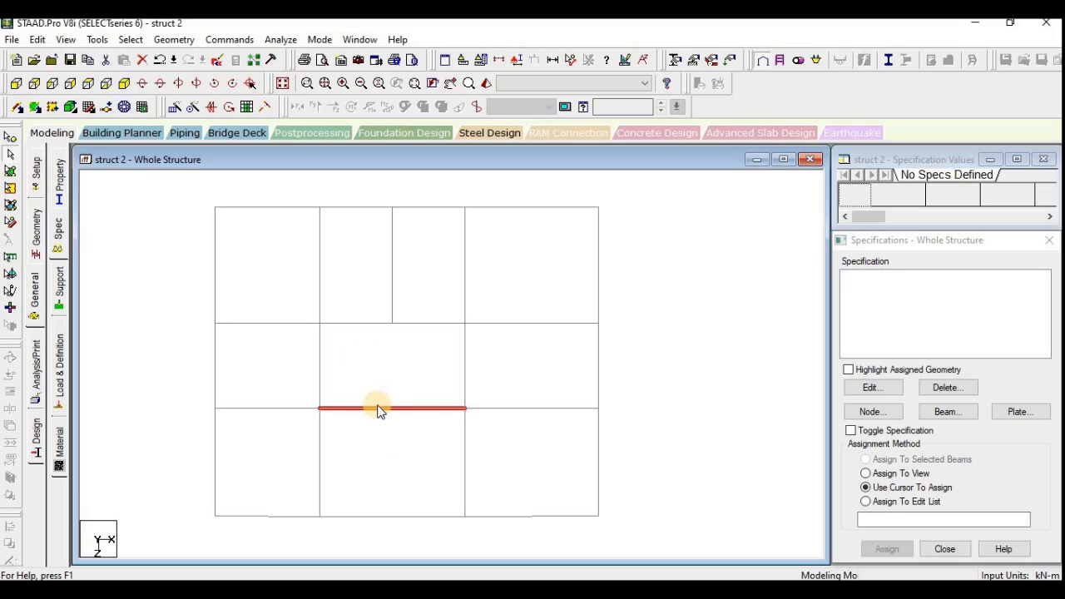
click(337, 428)
drag(478, 396, 439, 426)
drag(633, 401, 561, 419)
click(548, 426)
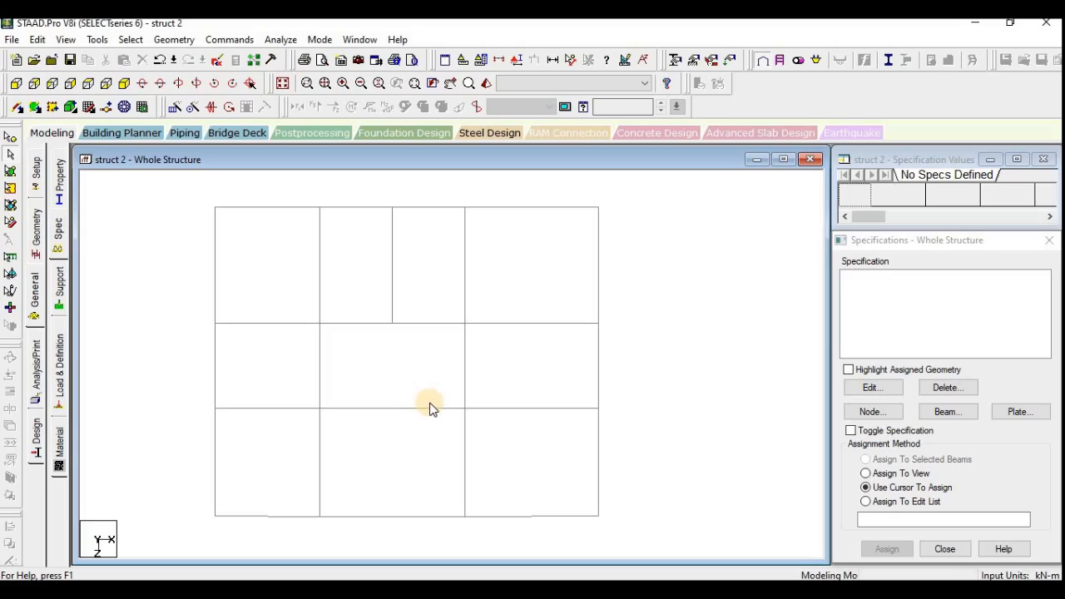
Display the coloured start and end markers on all beams and return the structure to the isometric view.
key(shift+e)
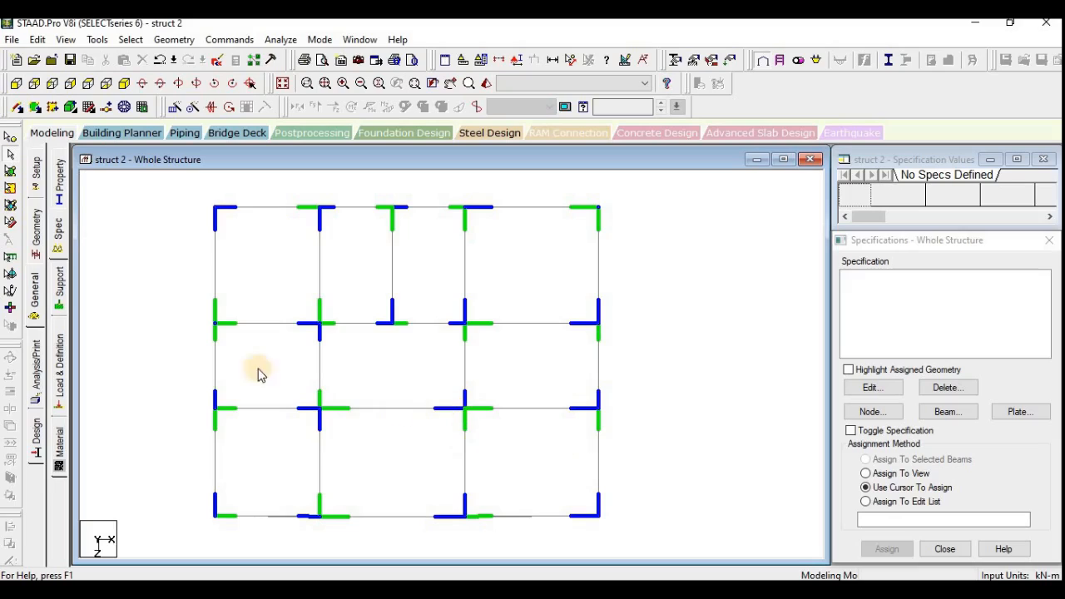
click(124, 83)
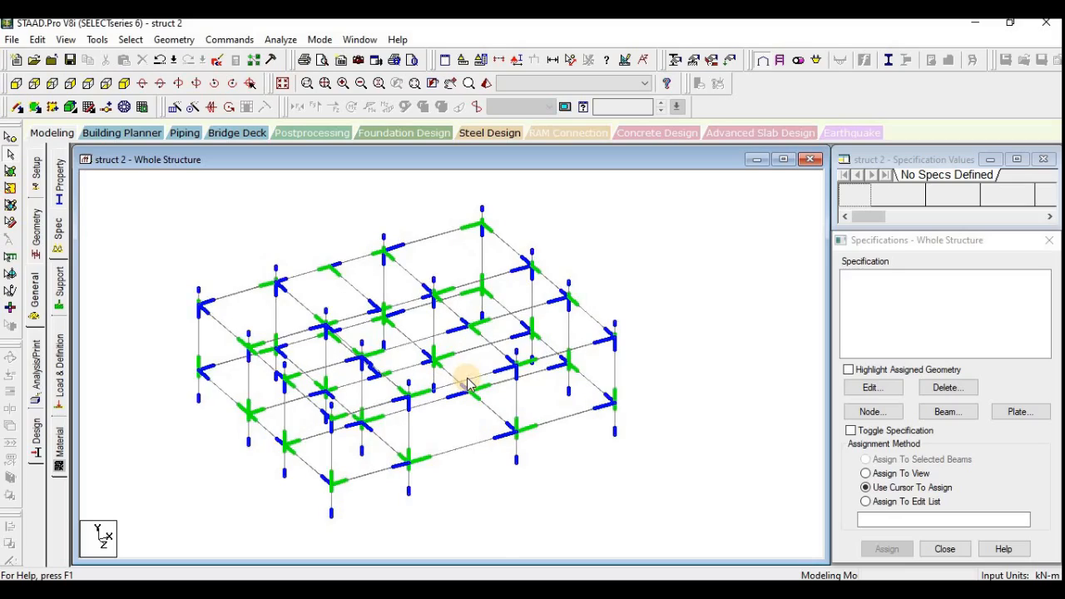
scroll(435, 416, up, 3)
scroll(435, 416, up, 1)
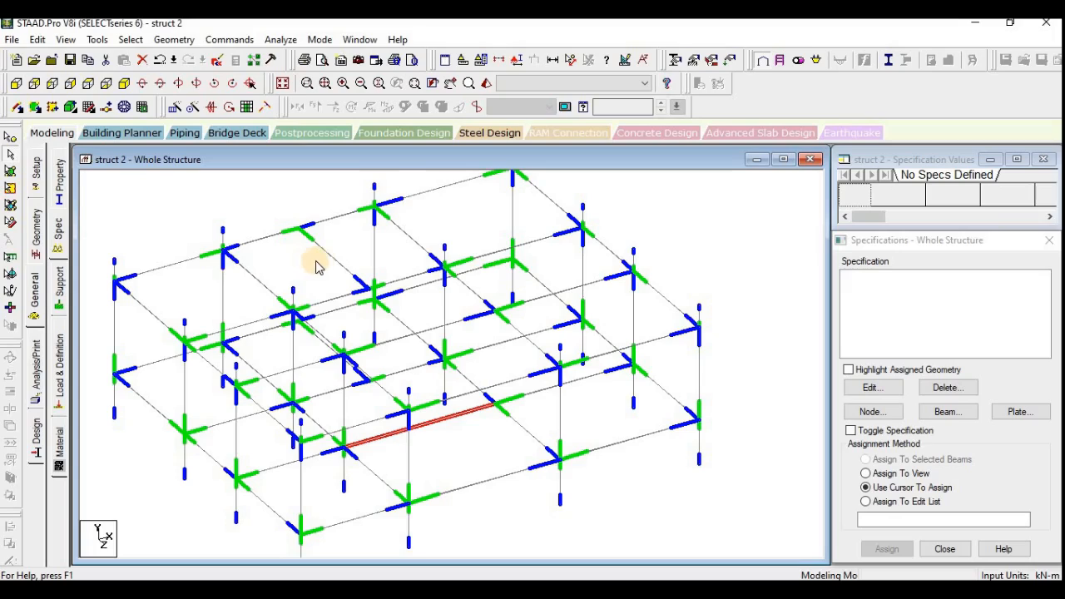
middle_drag(325, 266, 328, 278)
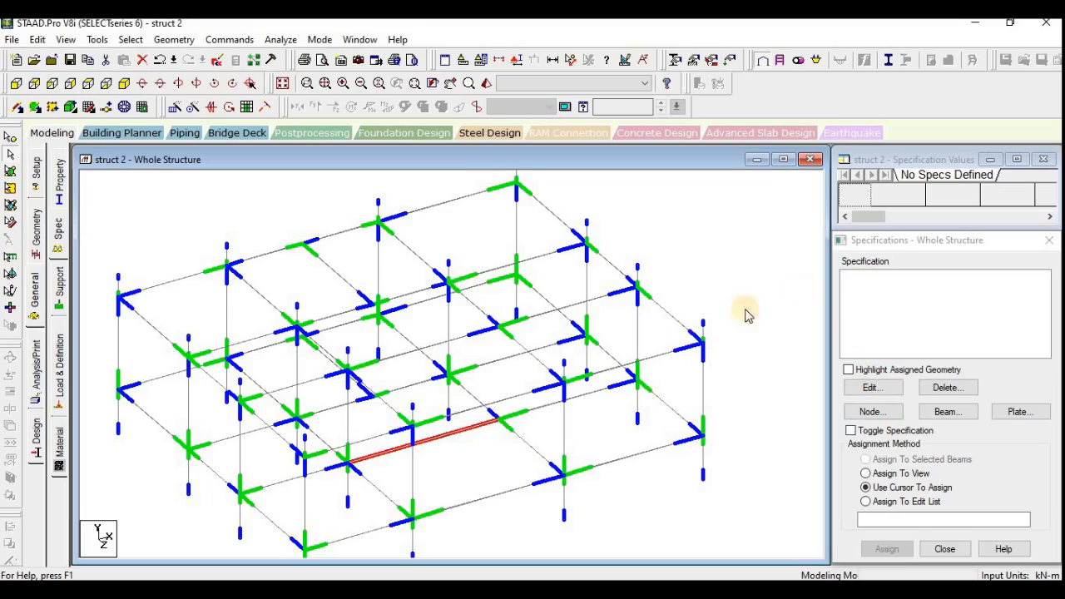
click(322, 266)
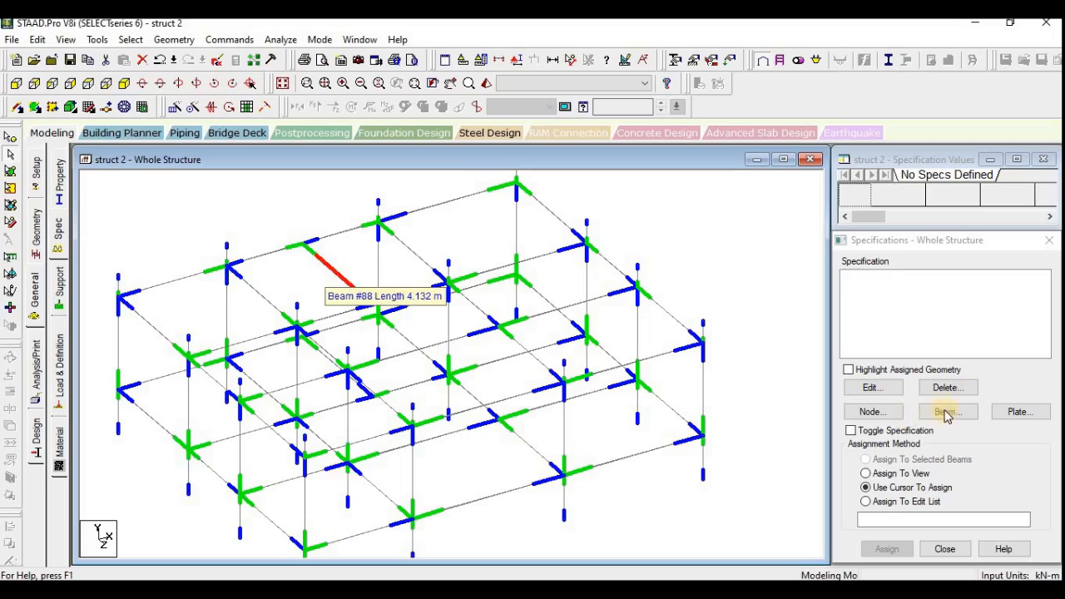
click(913, 243)
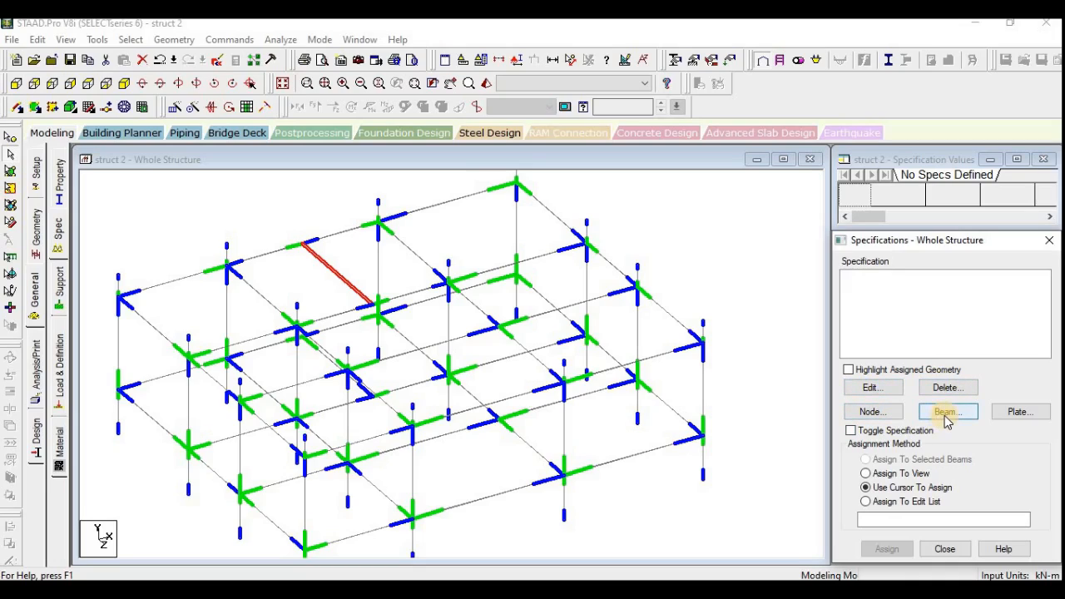
click(785, 483)
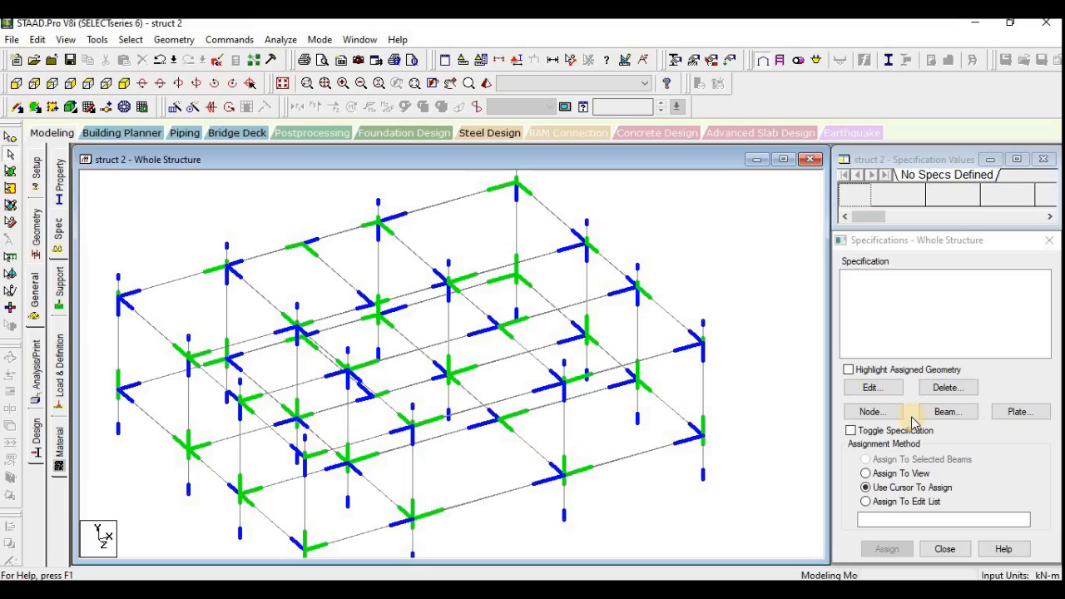
click(870, 411)
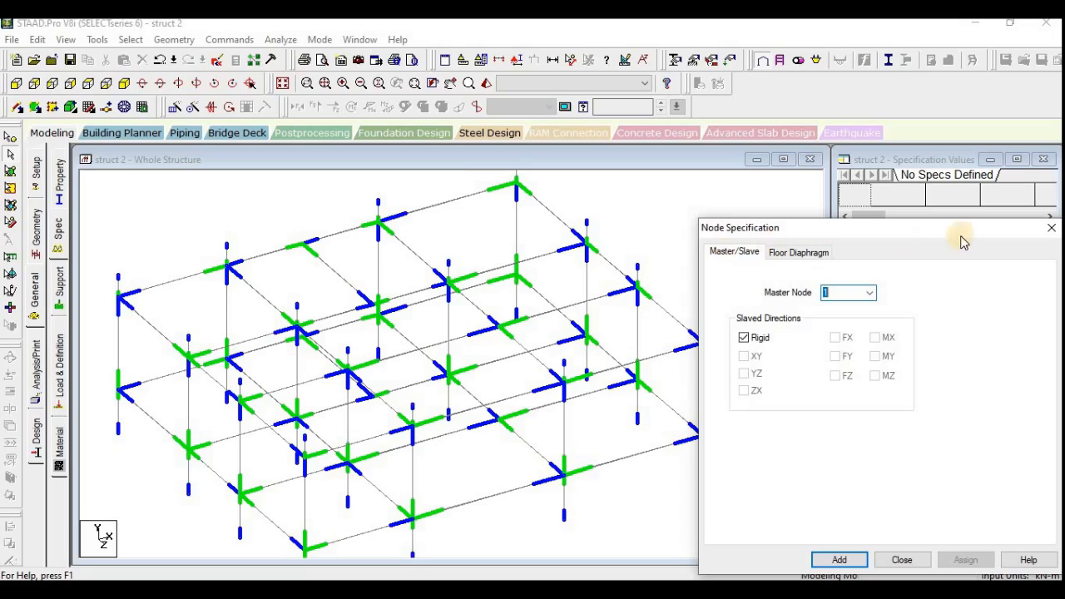
click(1052, 227)
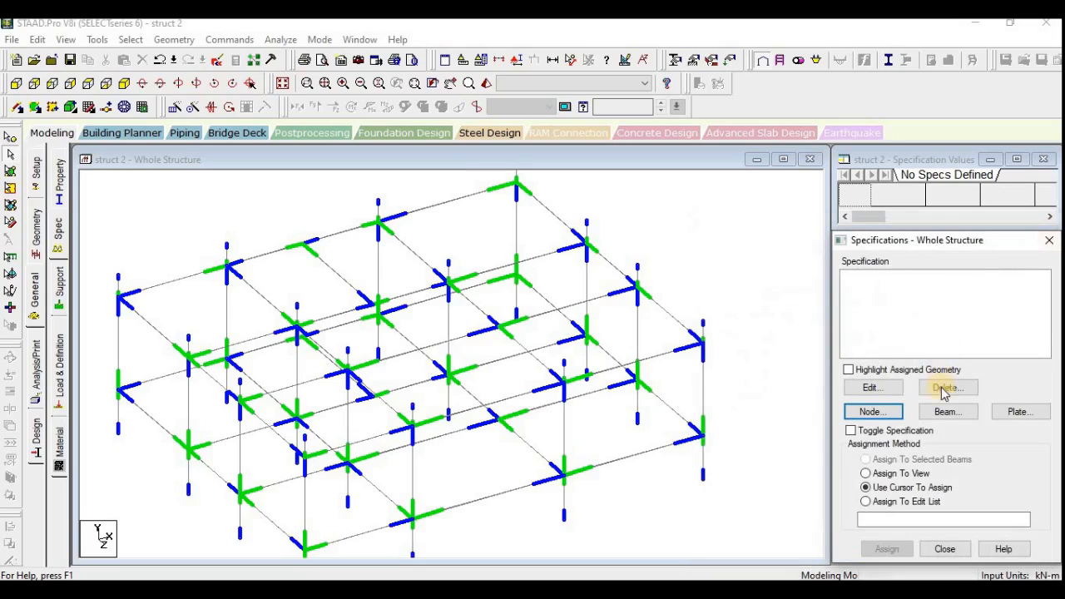
Open a new beam specification and review the Offset, Property Reduction Factors, Cable, Truss, Fire Proofing, Imperfection, Inactive, Tension and Compression options.
click(945, 413)
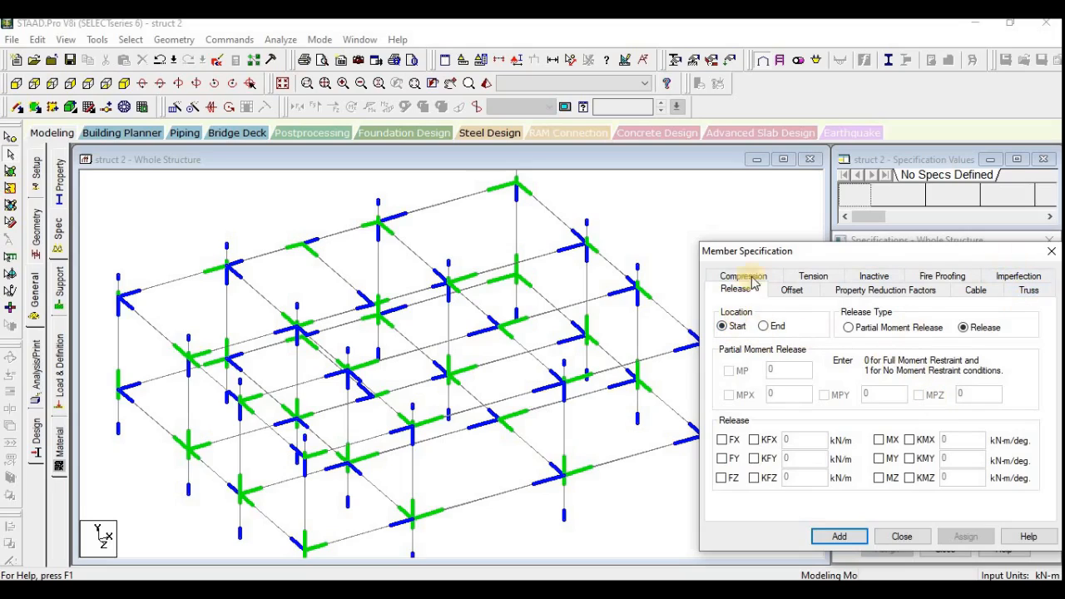
drag(788, 257, 751, 226)
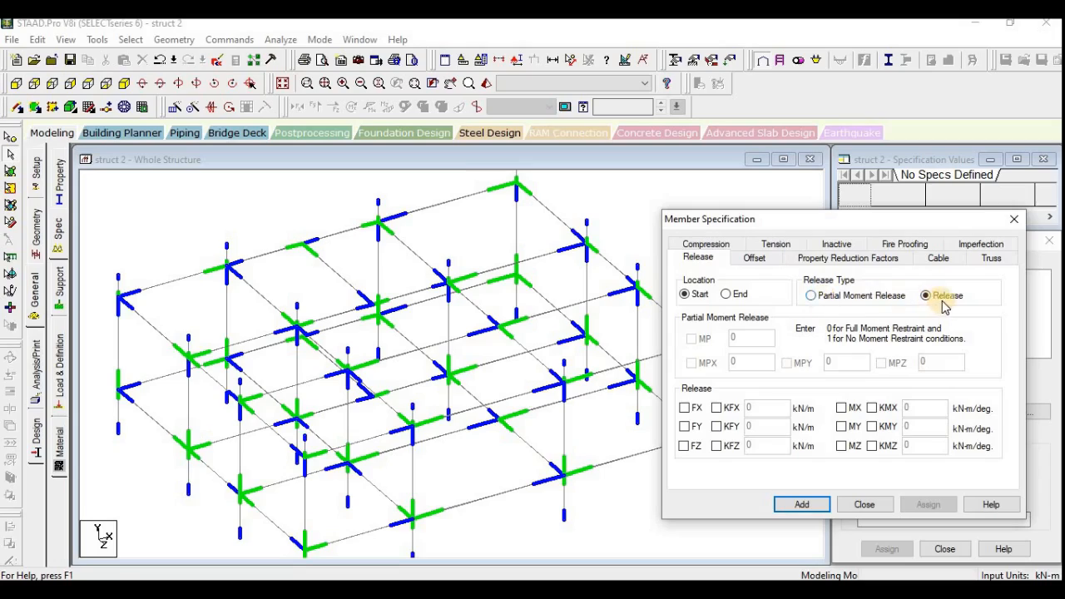
click(765, 261)
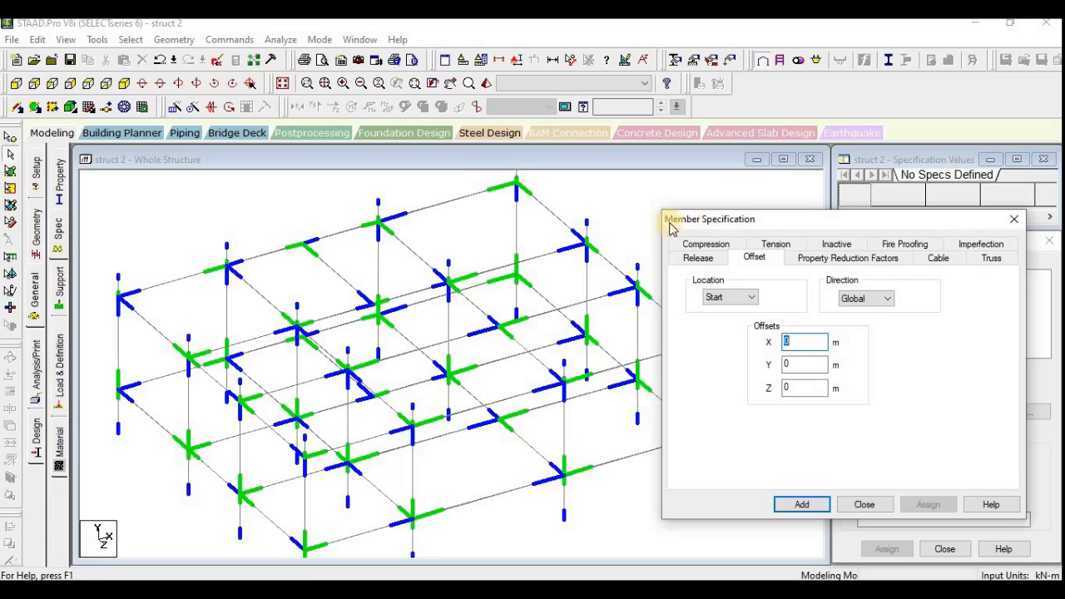
click(858, 265)
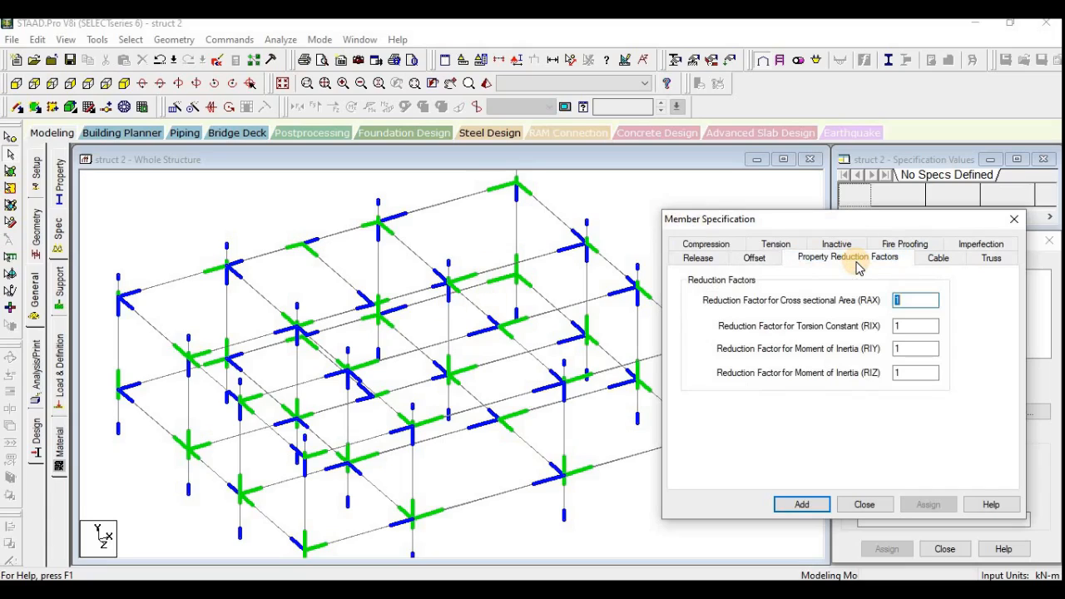
click(941, 262)
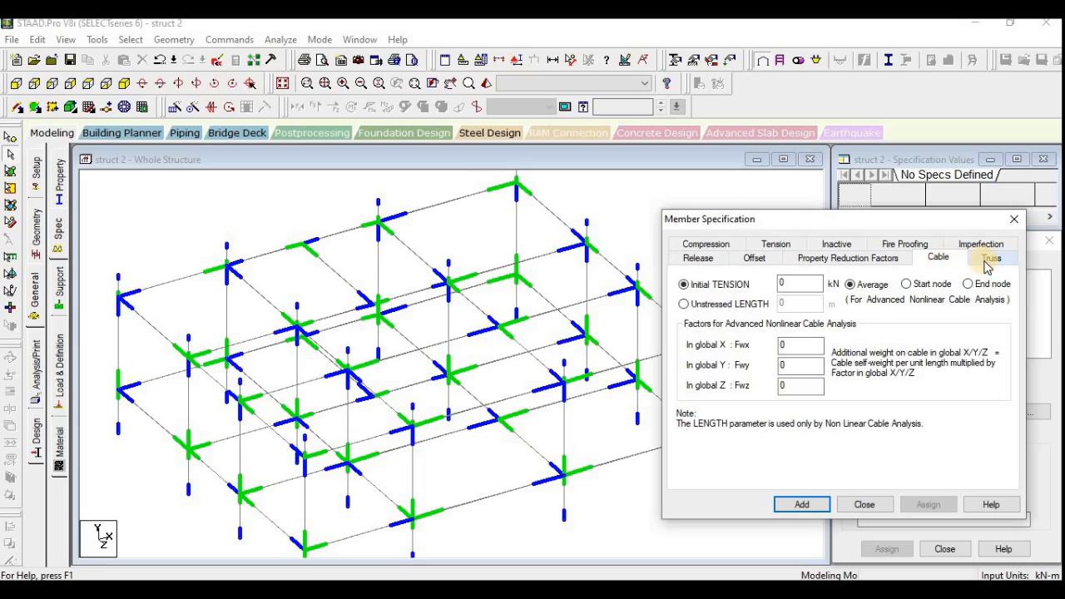
click(989, 259)
click(902, 245)
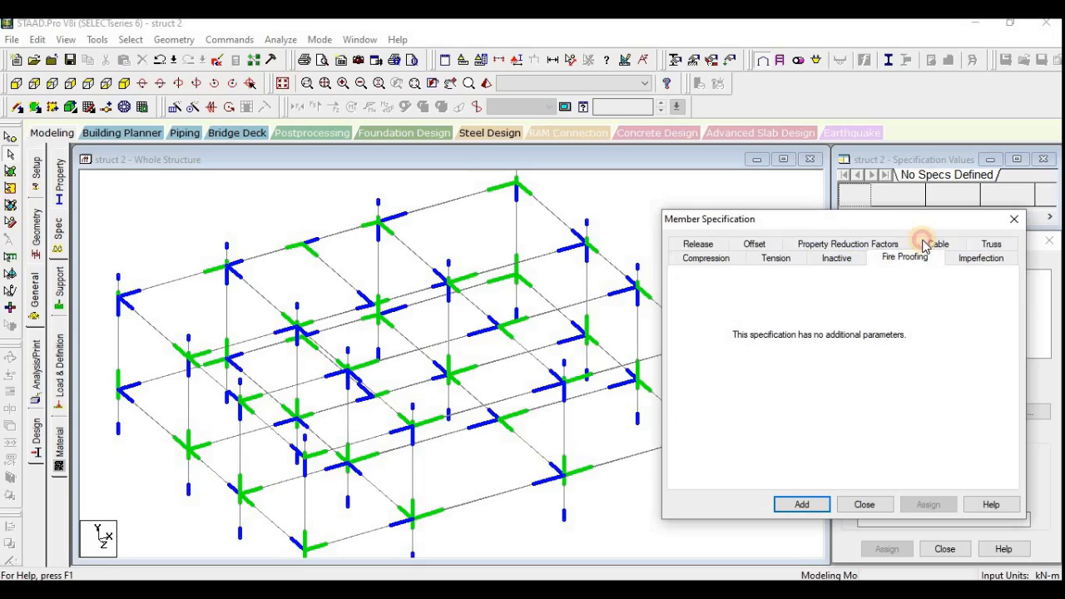
click(979, 260)
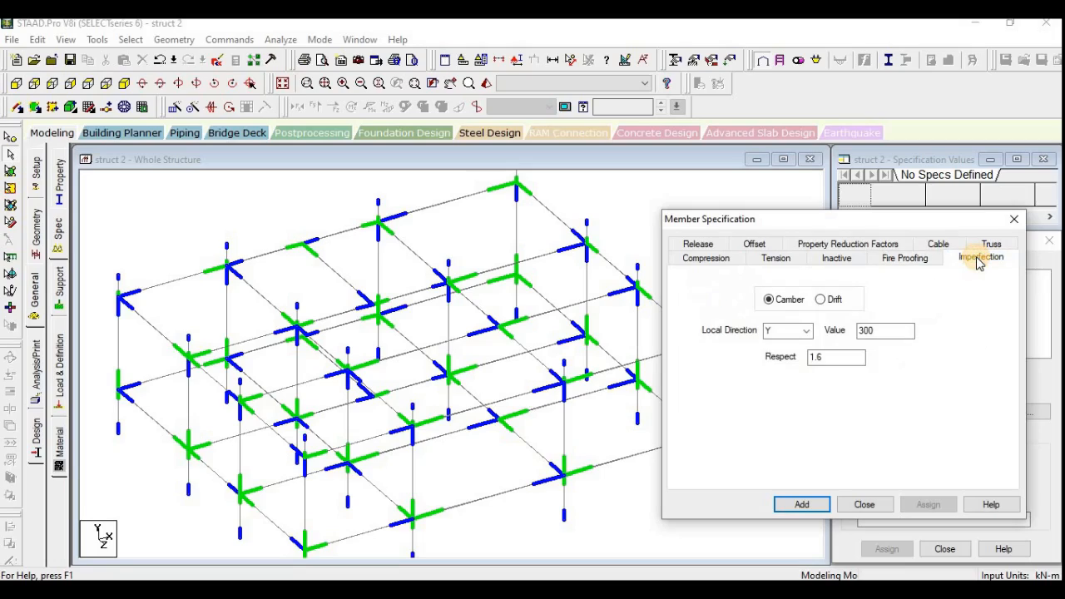
click(836, 259)
click(775, 258)
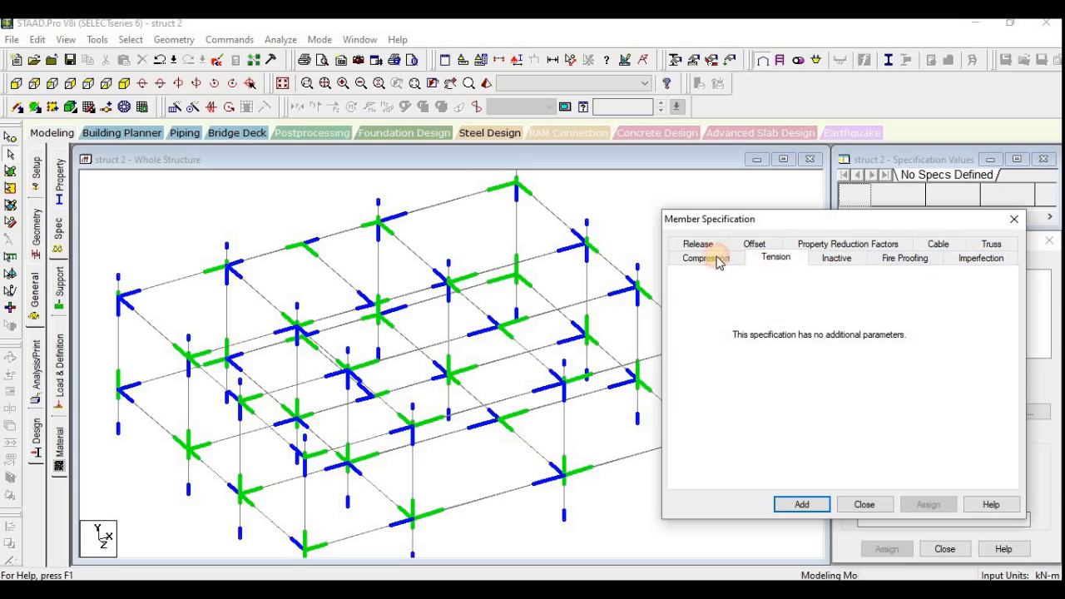
click(710, 262)
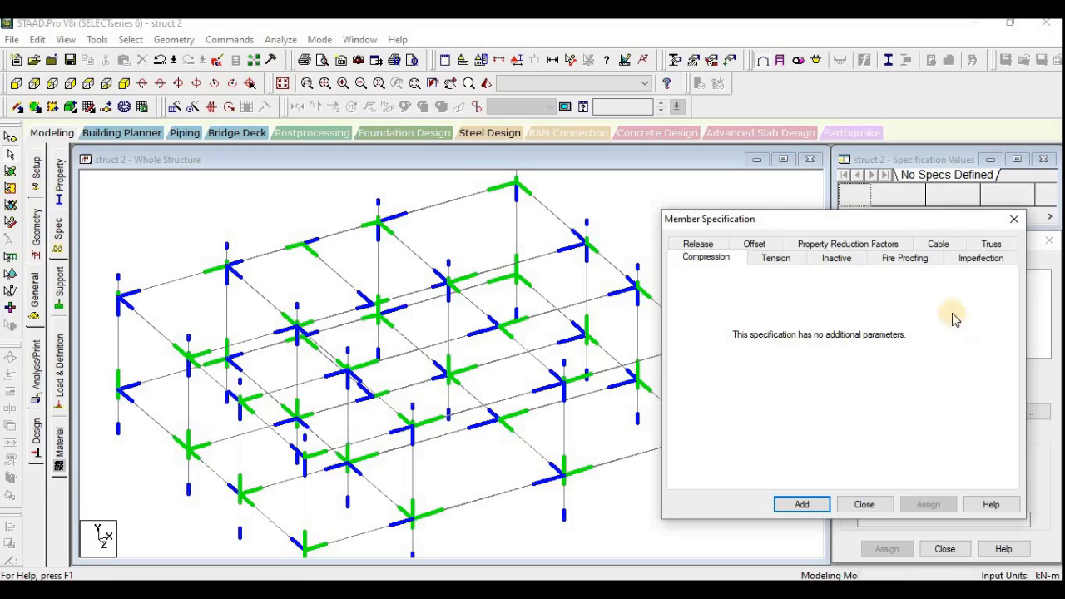
Add a beam Release specification at the Start location with the MZ moment released.
click(701, 246)
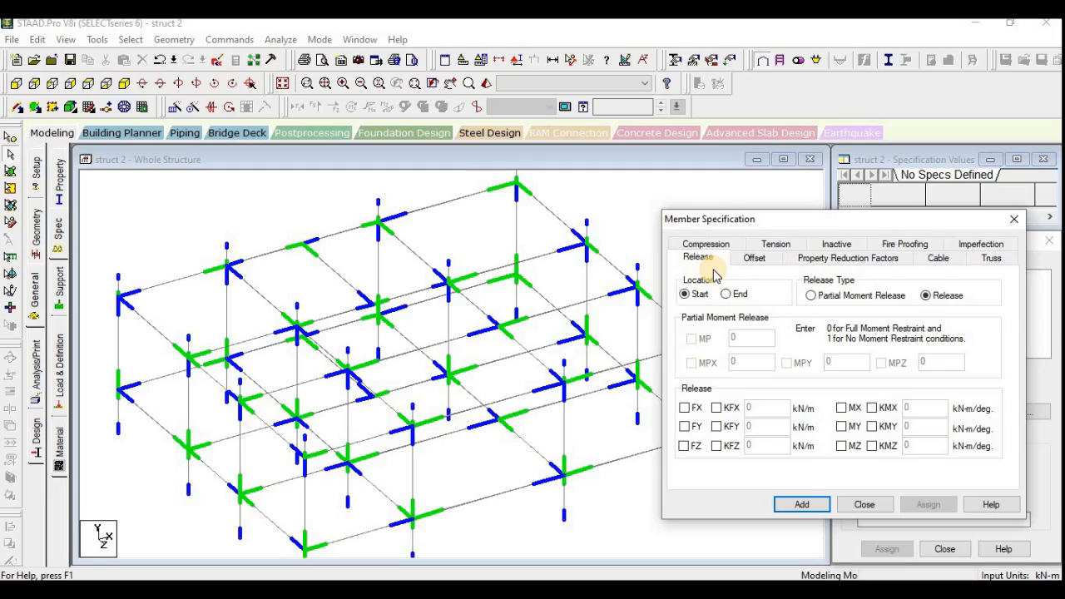
click(90, 84)
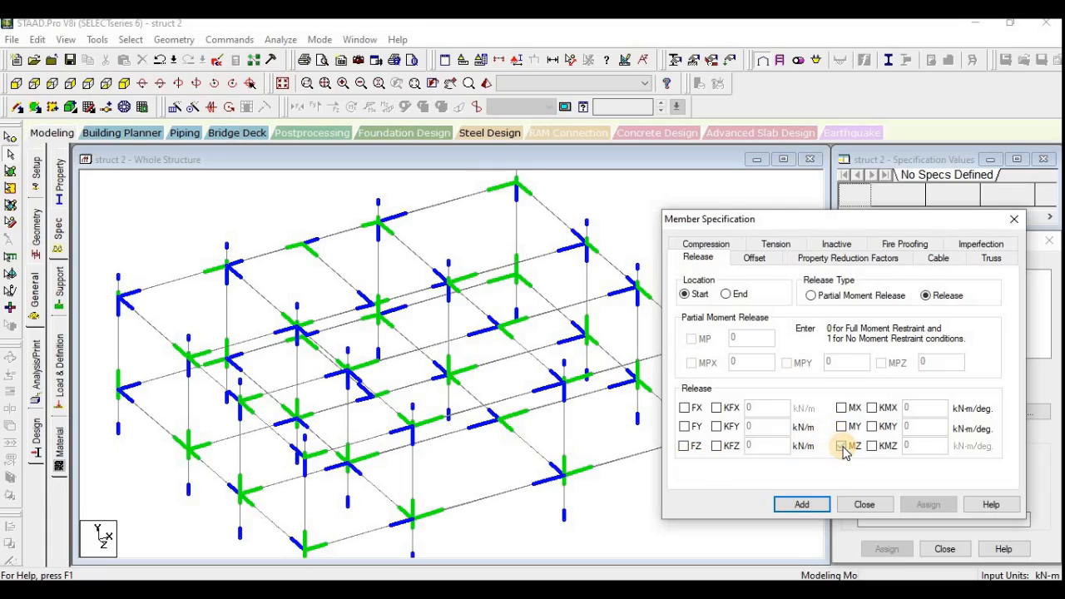
click(842, 447)
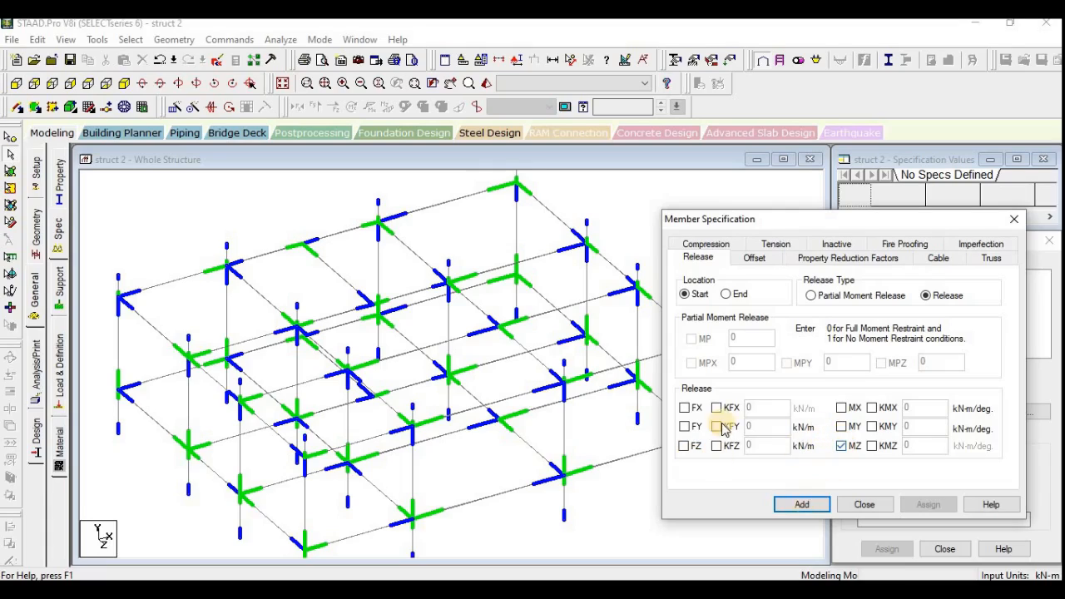
click(802, 504)
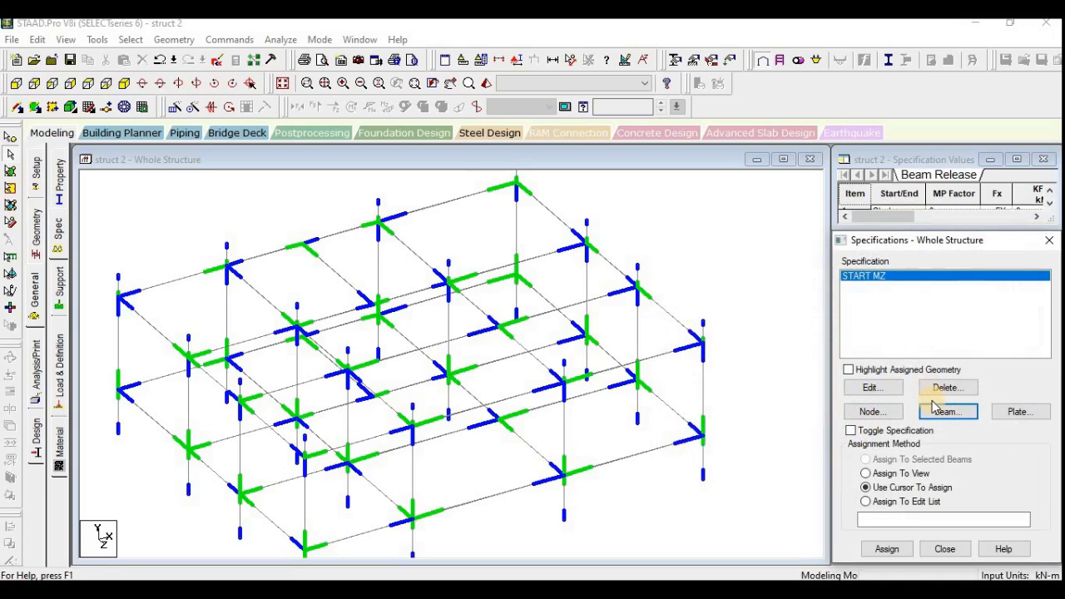
Open the START MZ release to check its location and released moment, and close it without changes.
double_click(884, 283)
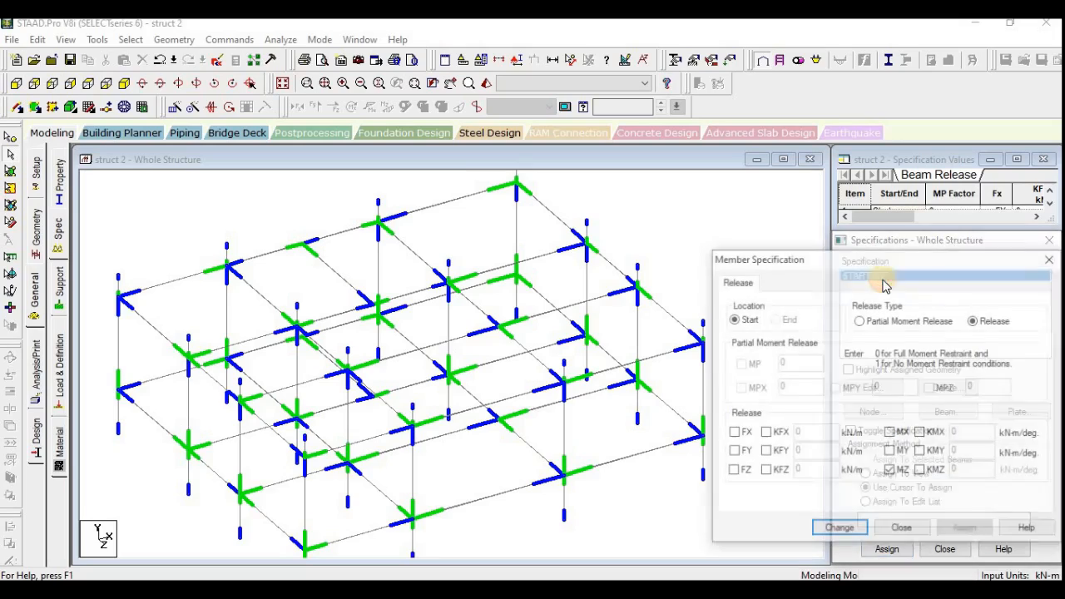
click(1036, 260)
click(870, 390)
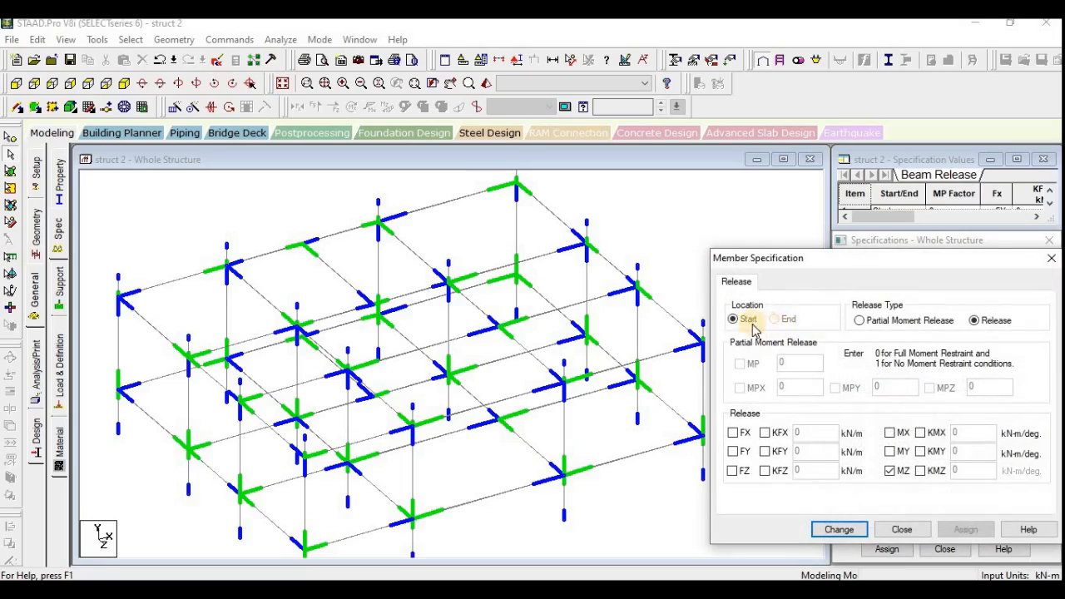
click(902, 530)
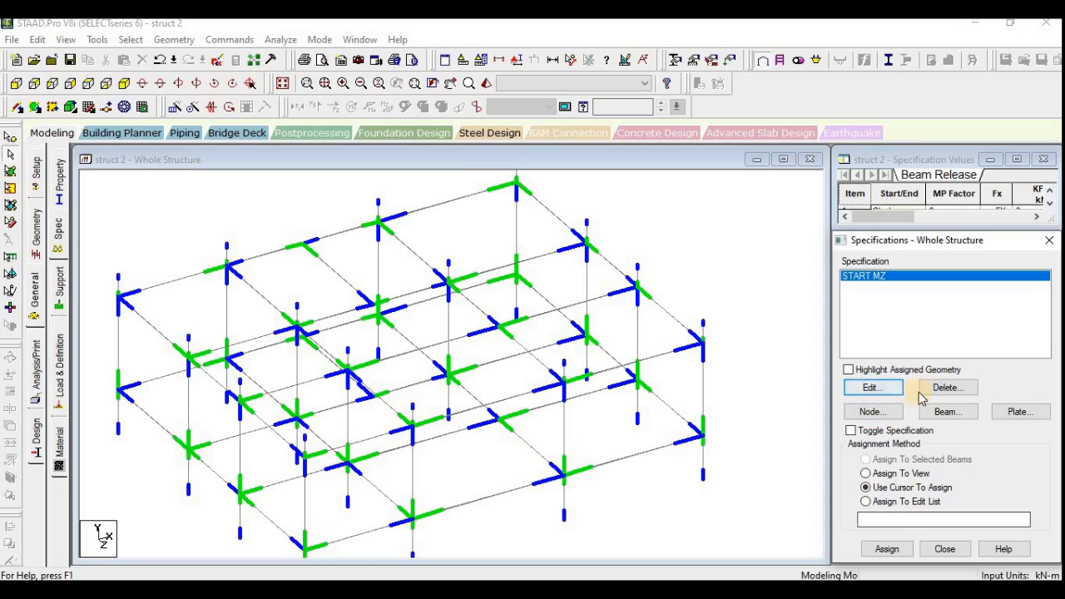
Add a second beam Release specification at the End location with the MZ moment released.
click(940, 412)
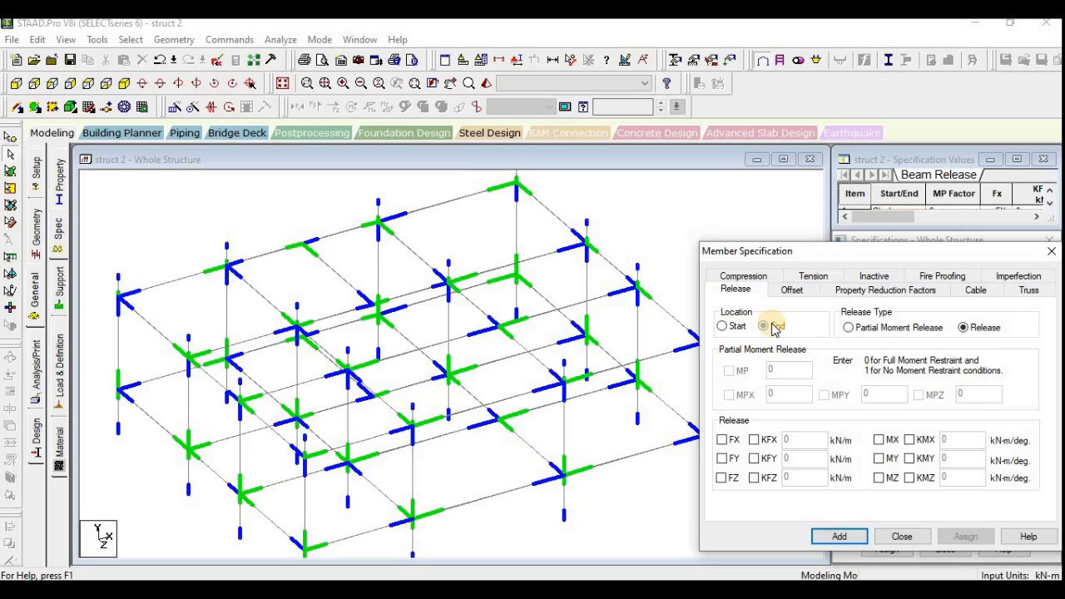
click(774, 326)
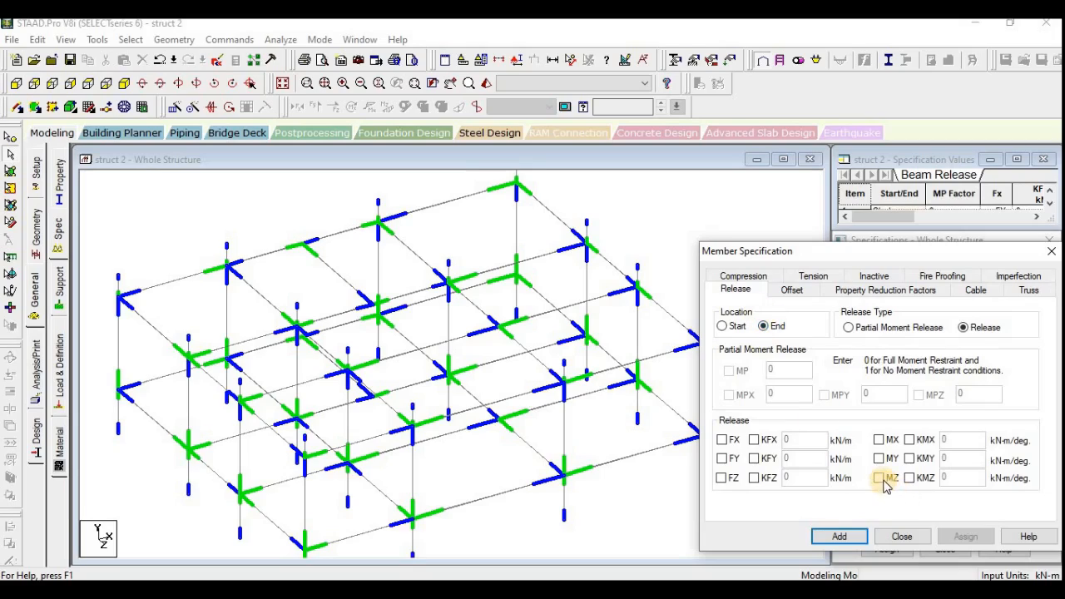
click(878, 477)
click(840, 536)
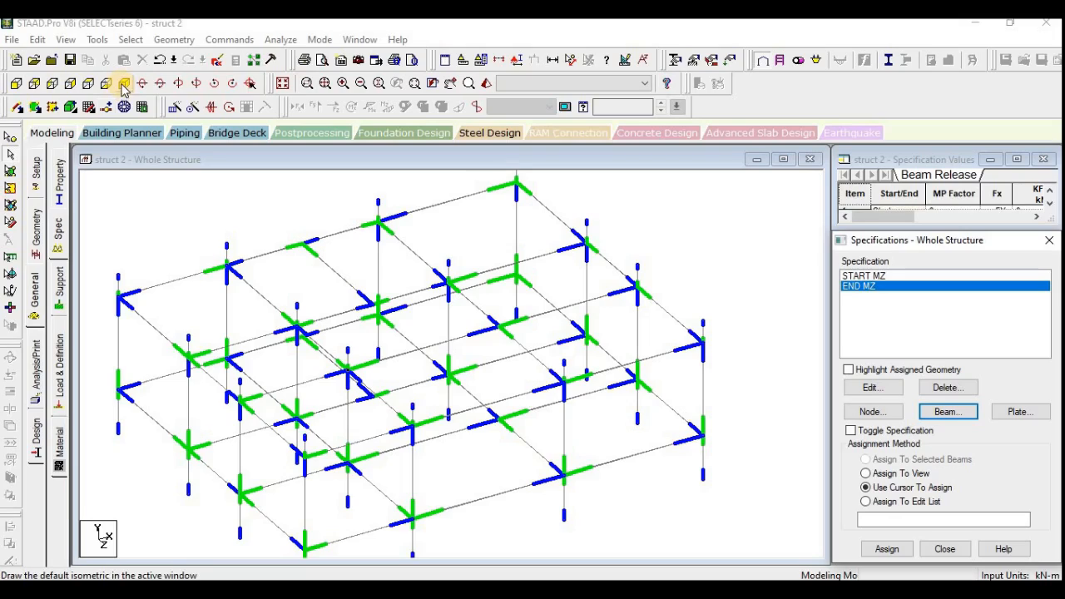
In the plan view, assign the END MZ release to the X-direction middle-bay secondary beams 24 and 84.
click(87, 84)
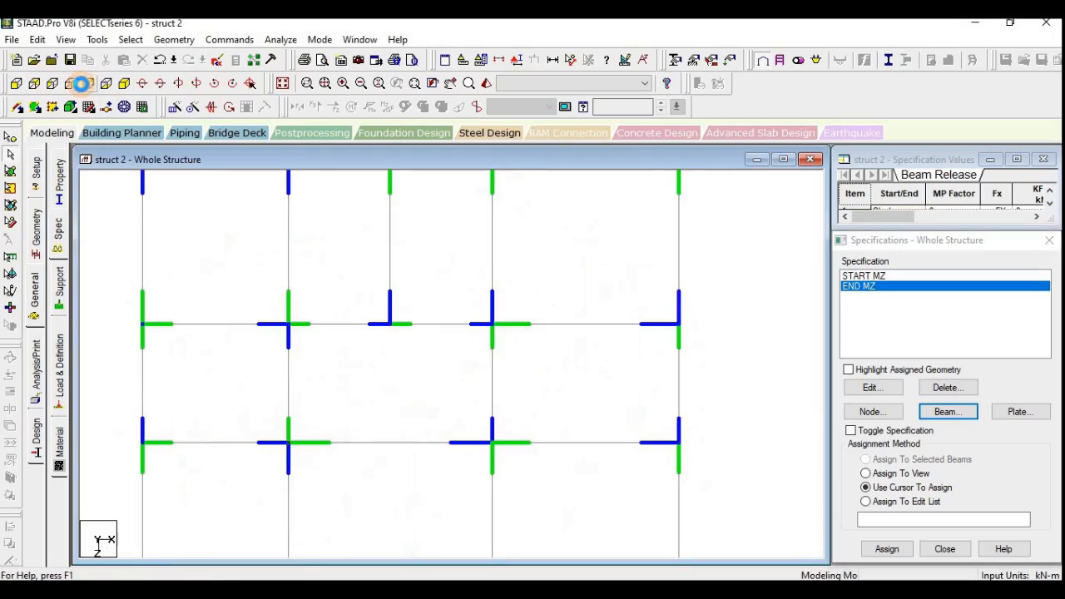
middle_drag(415, 394, 413, 343)
drag(473, 417, 368, 316)
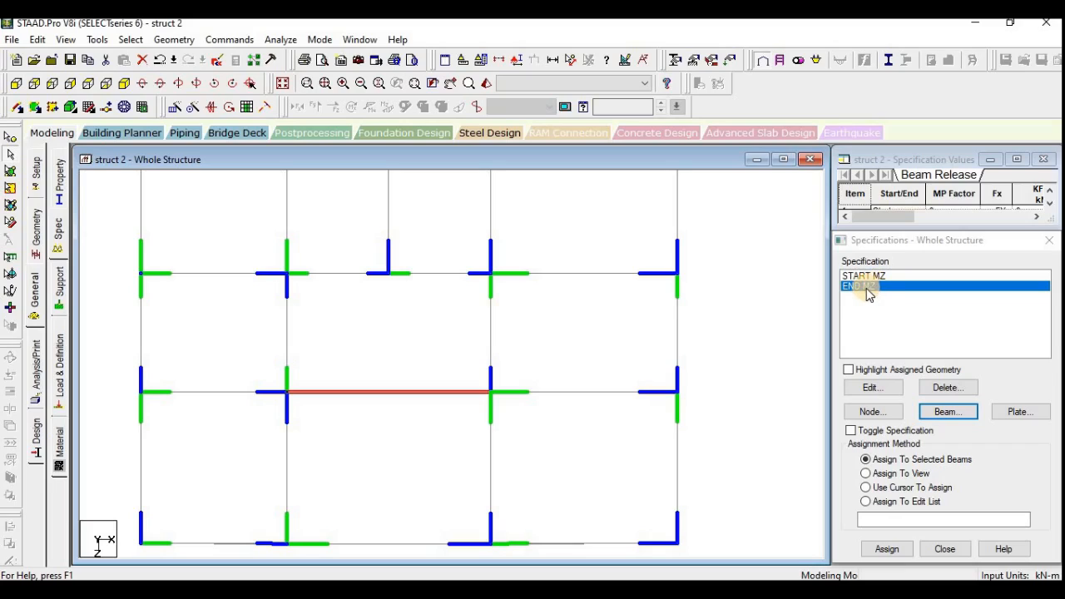
click(866, 460)
click(887, 549)
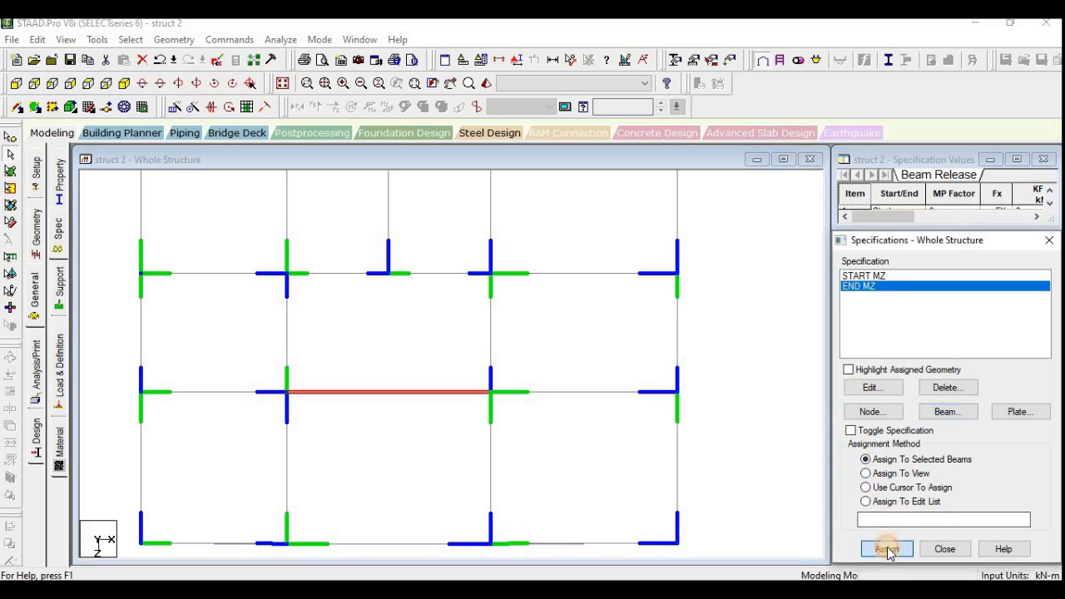
click(887, 437)
click(585, 441)
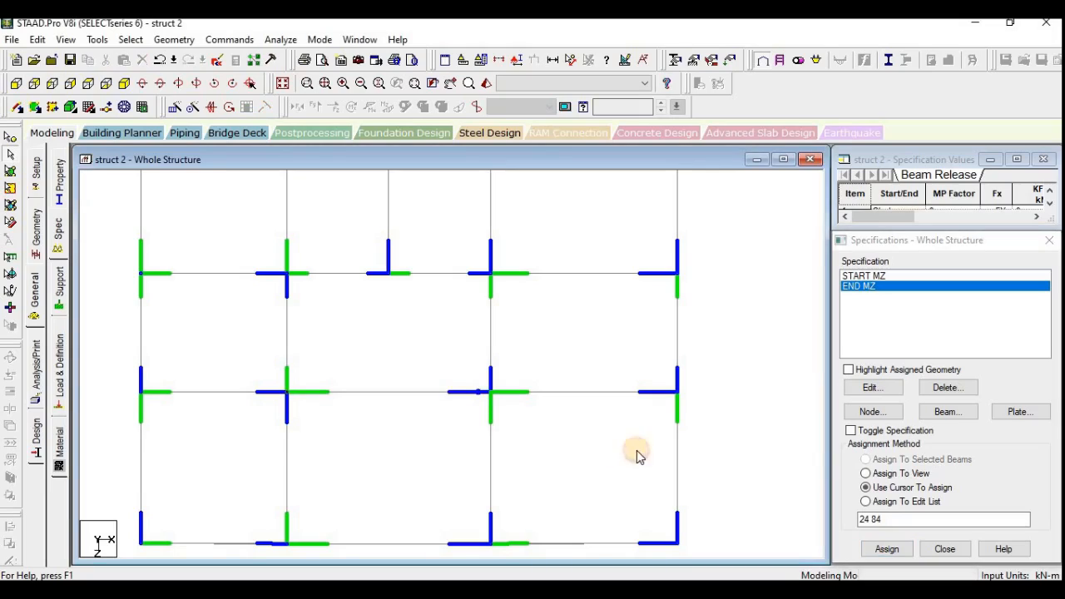
Assign the START MZ release to beams 25 and 85, which continue the same grid line into the adjacent +X bay.
drag(637, 452, 507, 308)
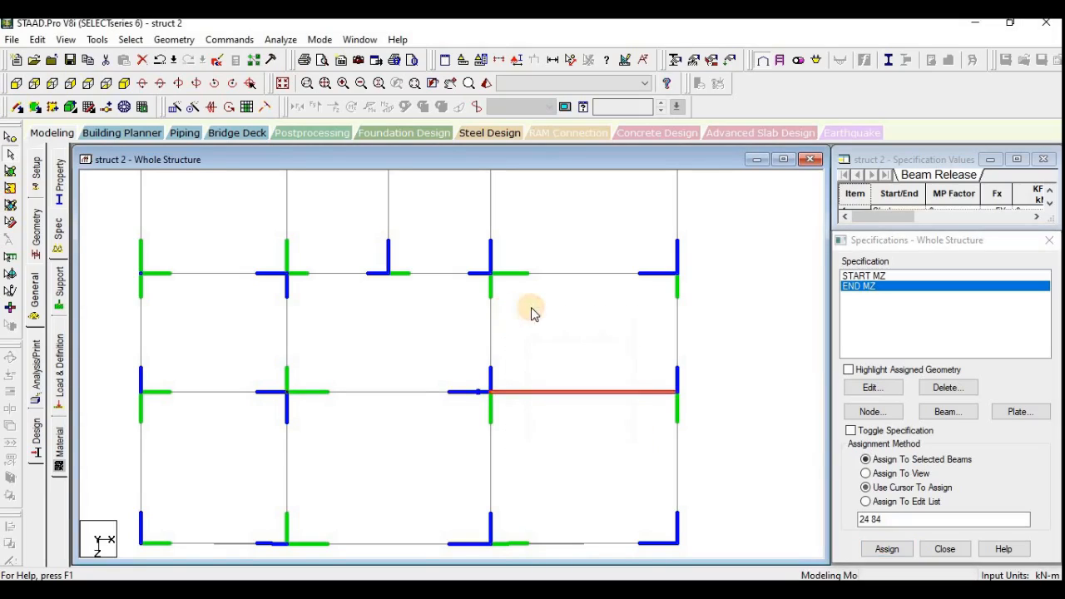
click(873, 277)
click(889, 550)
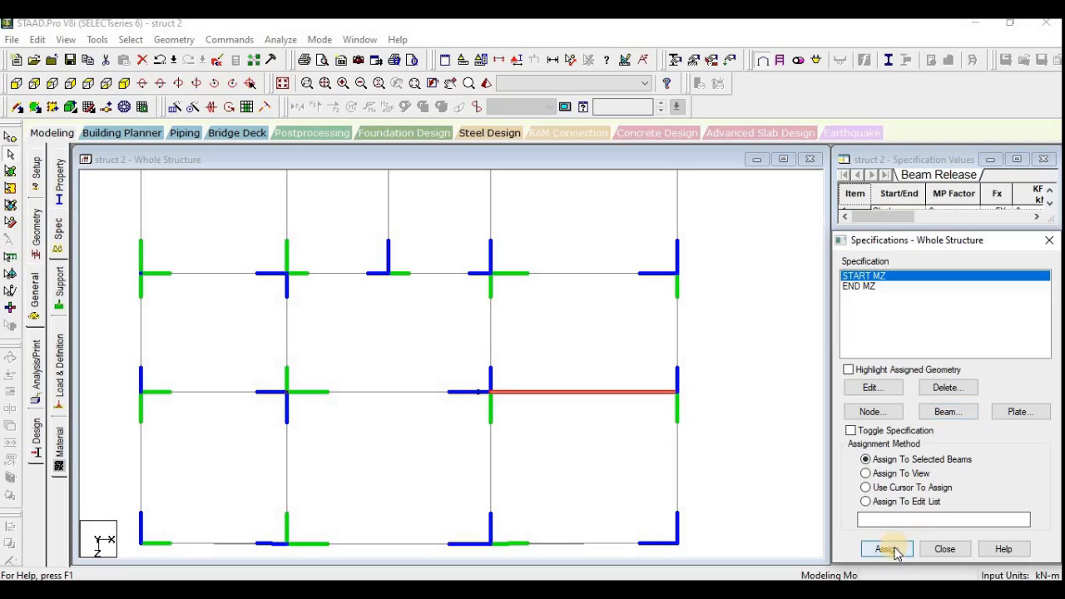
click(956, 438)
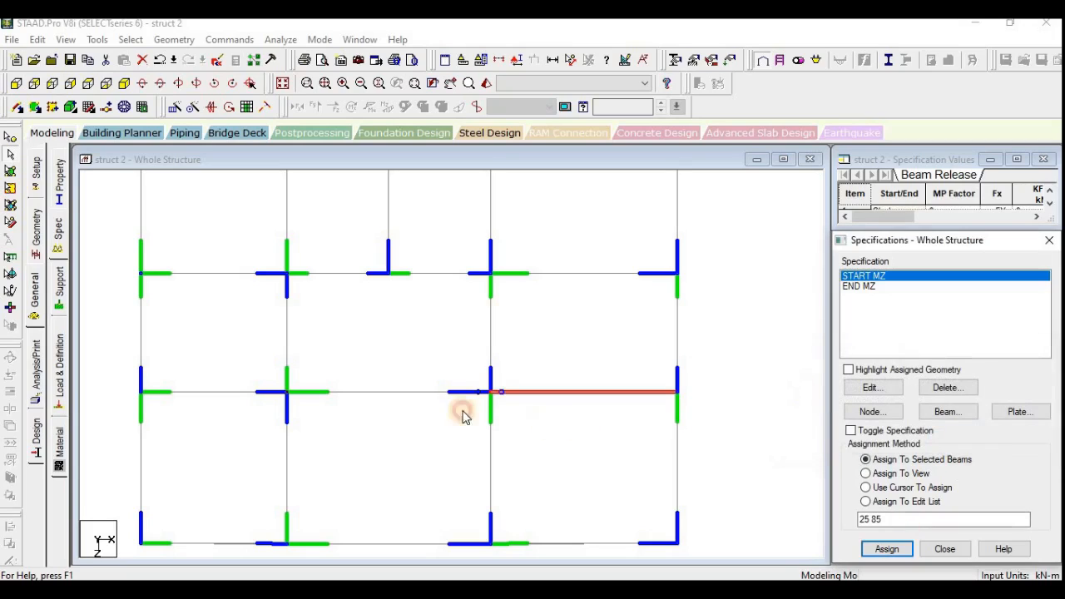
click(454, 406)
Add a beam Release specification at the Start location with the MX moment released.
scroll(487, 420, up, 2)
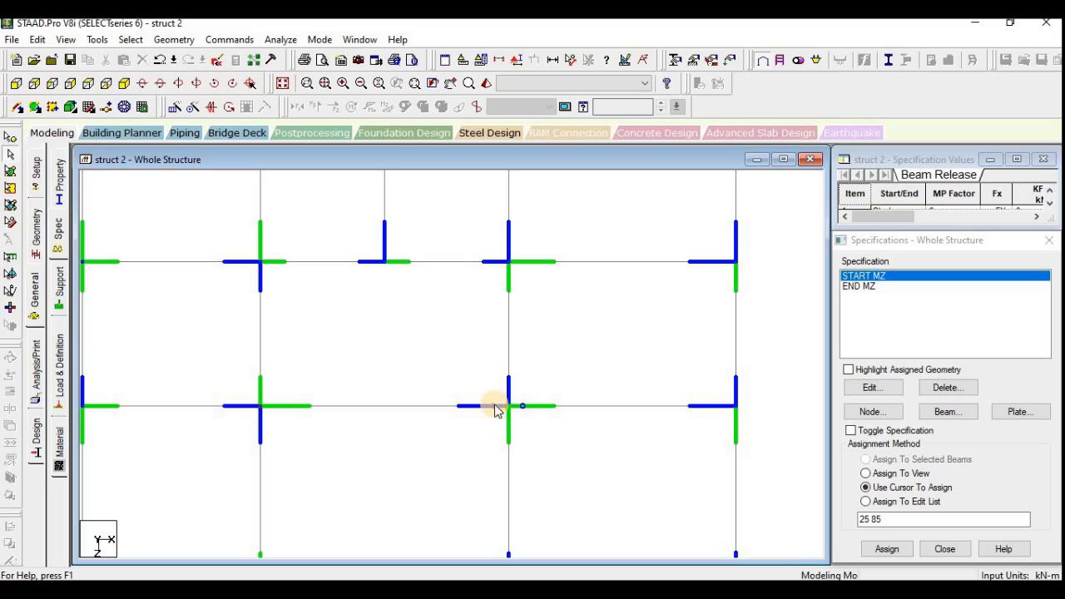
middle_drag(415, 333, 478, 434)
middle_drag(451, 336, 495, 443)
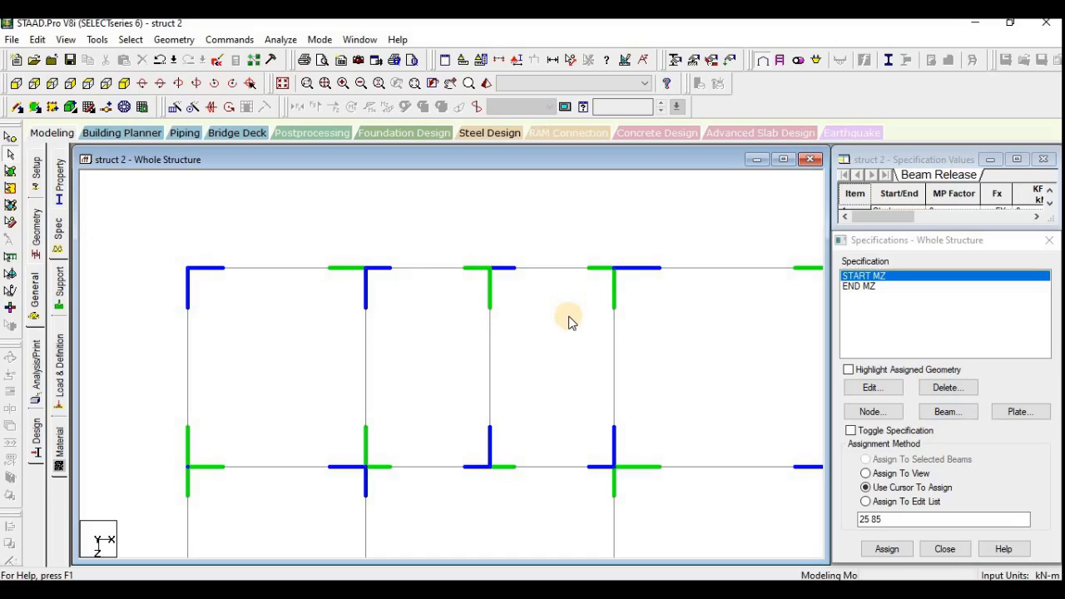
click(945, 416)
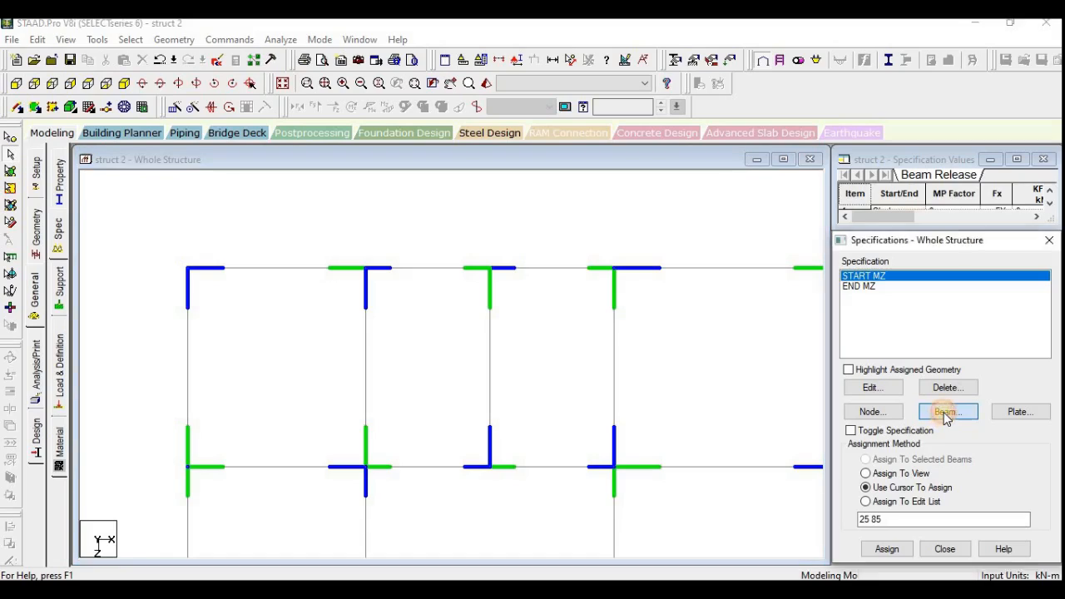
click(878, 439)
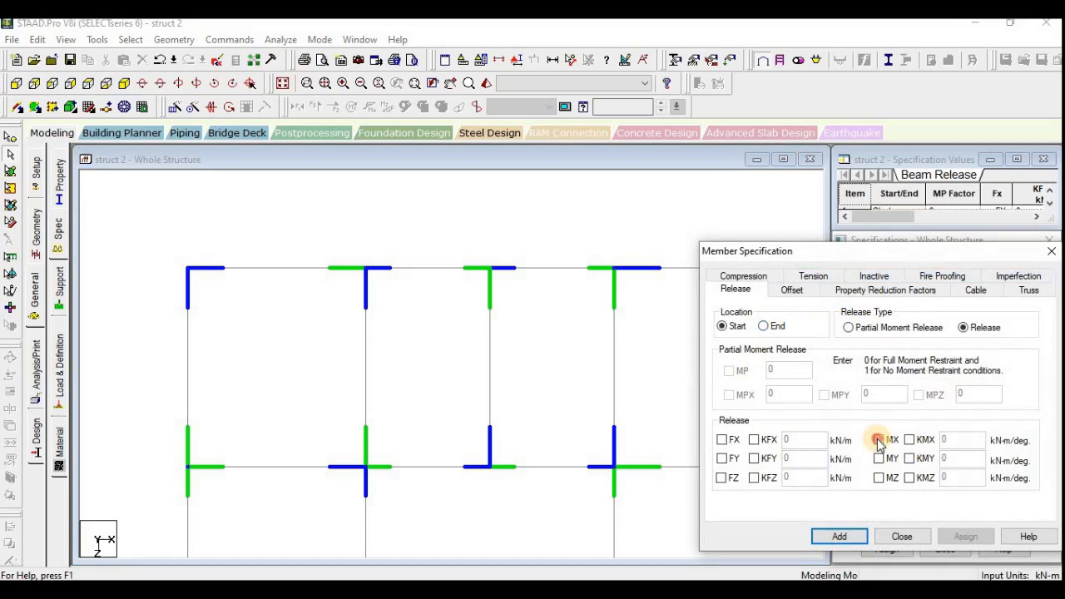
click(846, 536)
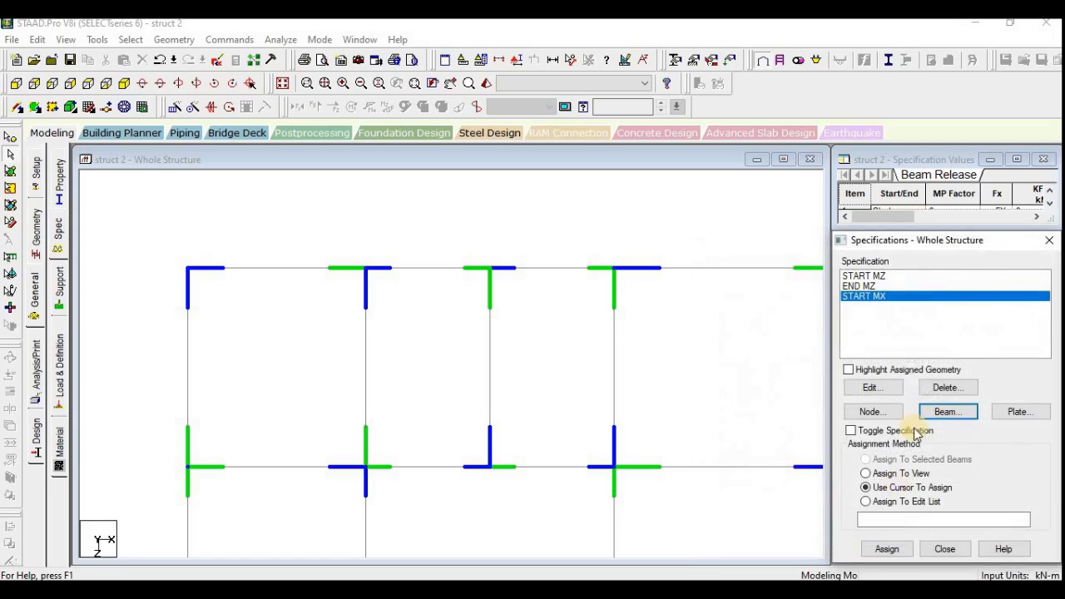
Add another beam Release specification at the End location with the MX moment released.
click(936, 413)
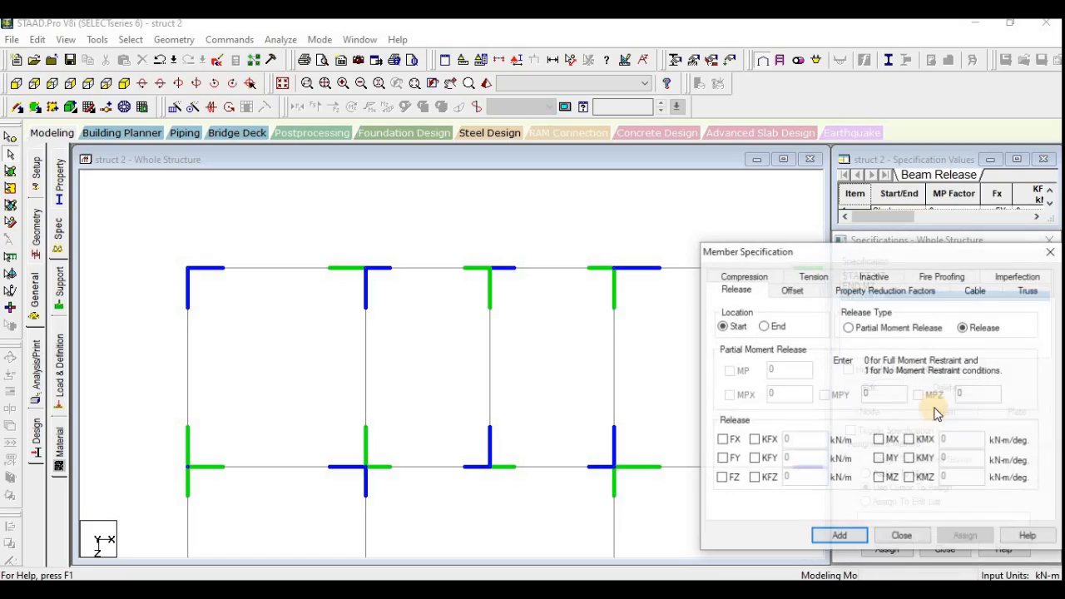
click(879, 439)
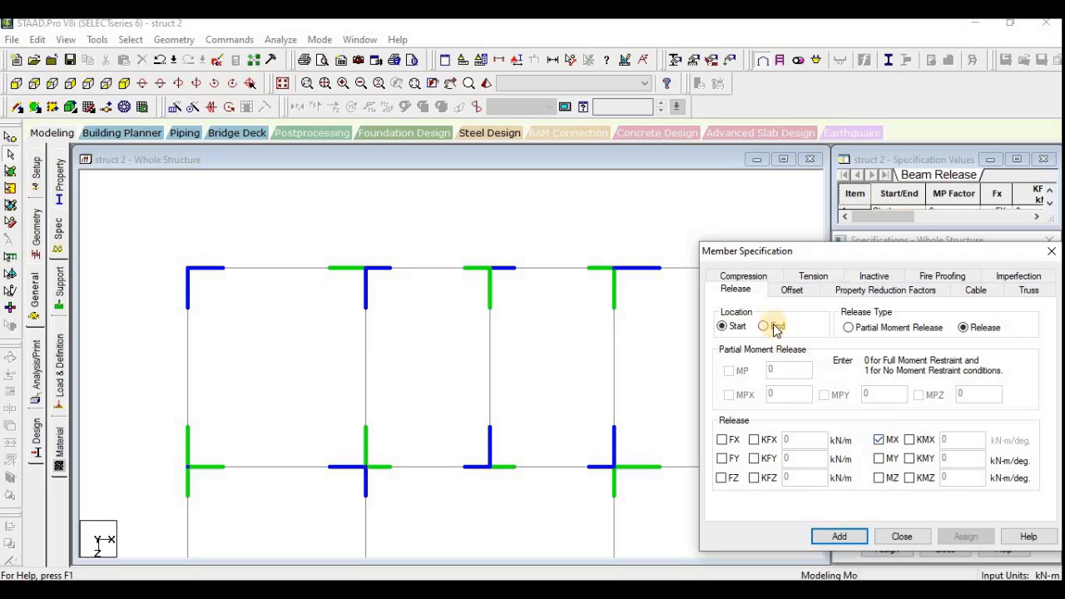
click(762, 325)
click(842, 536)
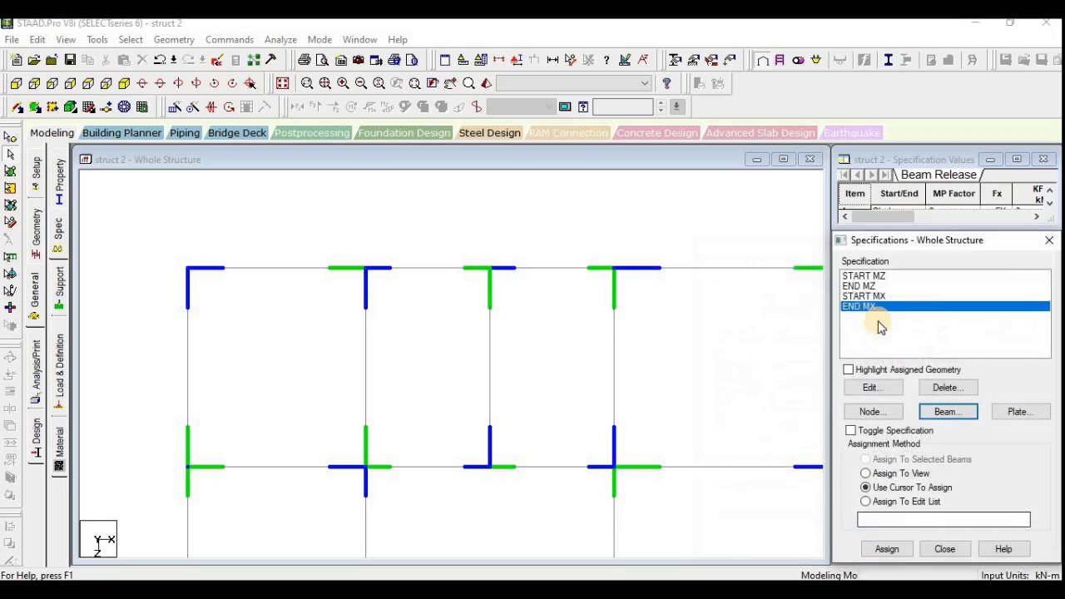
Assign the START MX release to the Z-direction secondary beams 28 and 88 inside the rear middle bay.
click(865, 296)
click(442, 285)
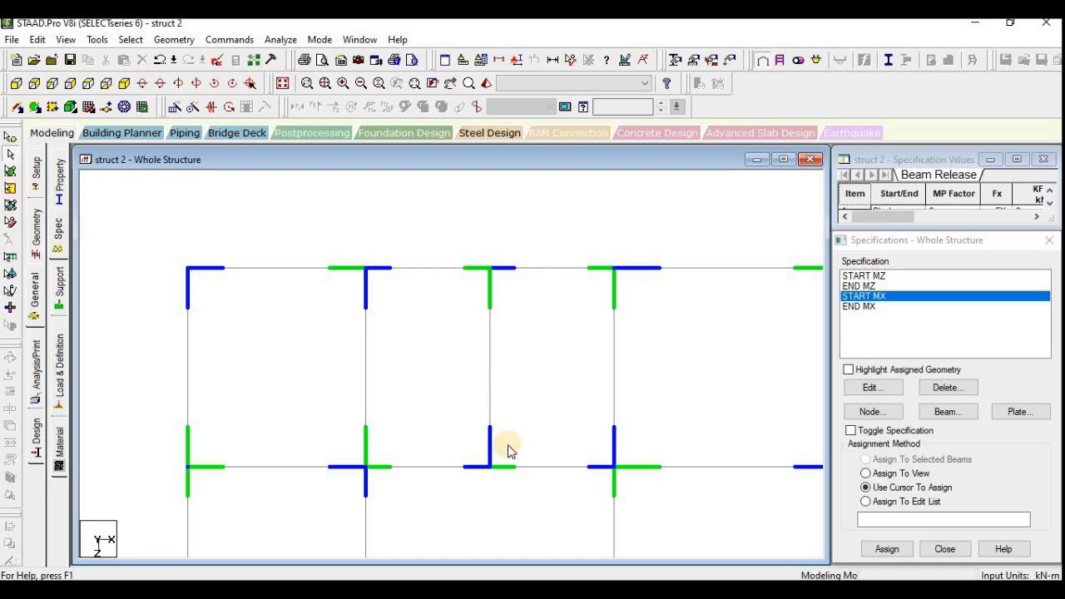
drag(521, 437, 435, 300)
click(889, 548)
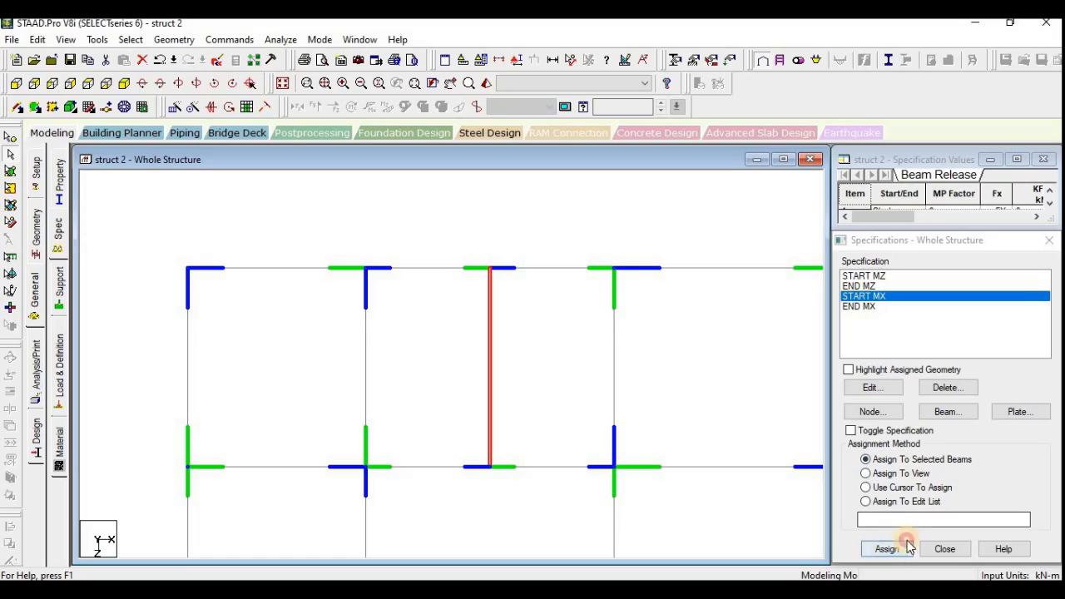
click(956, 439)
Assign the END MX release to the same selected Z-direction secondary beams 28 and 88.
click(858, 306)
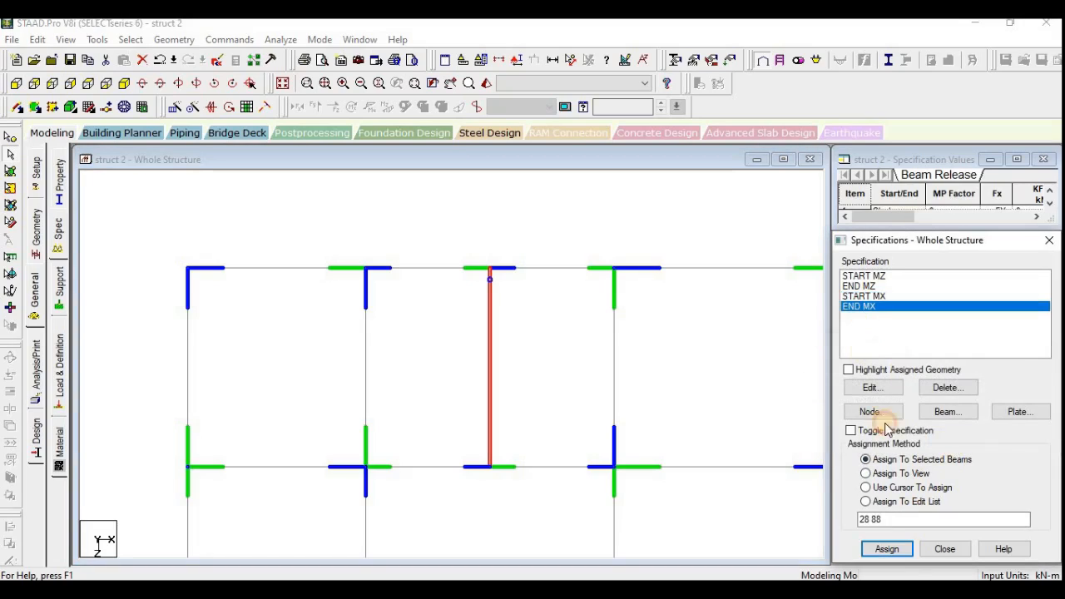
click(889, 549)
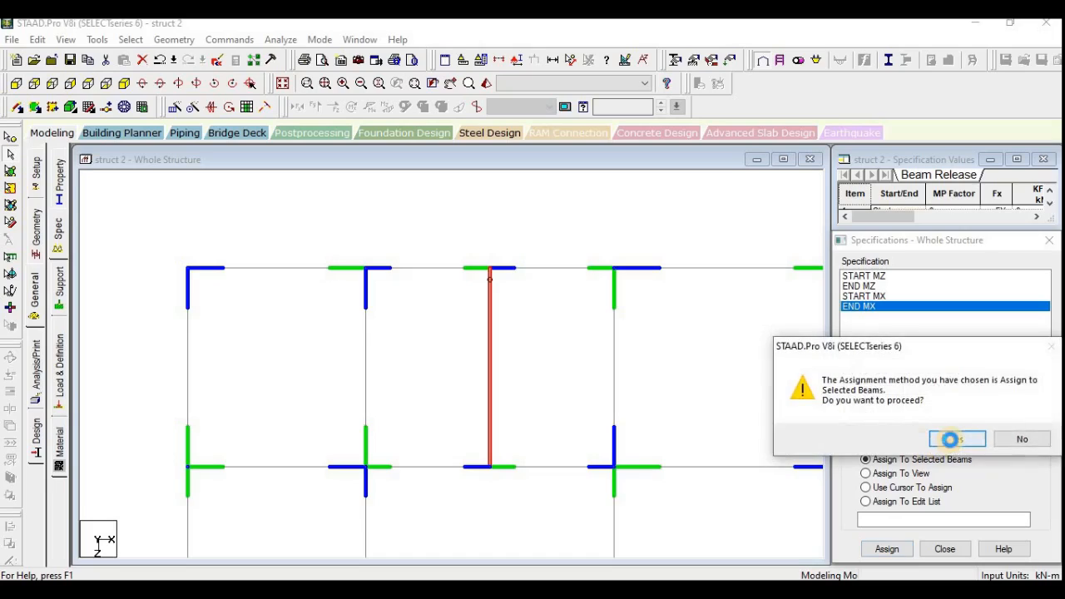
click(951, 438)
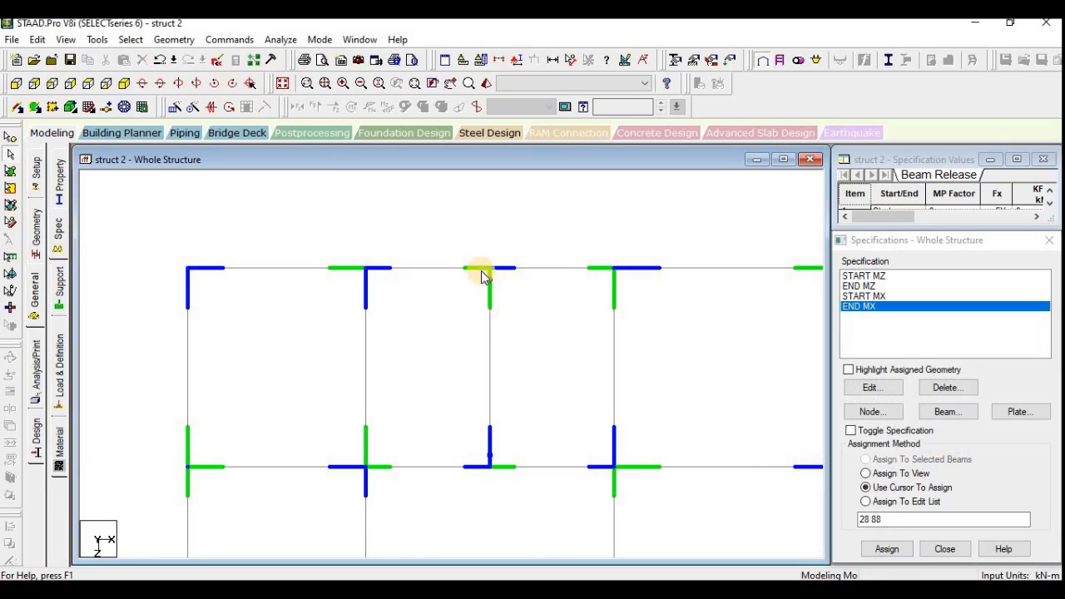
Examine the assigned release symbols on the secondary beams in plan, and return to the isometric view.
scroll(480, 271, up, 2)
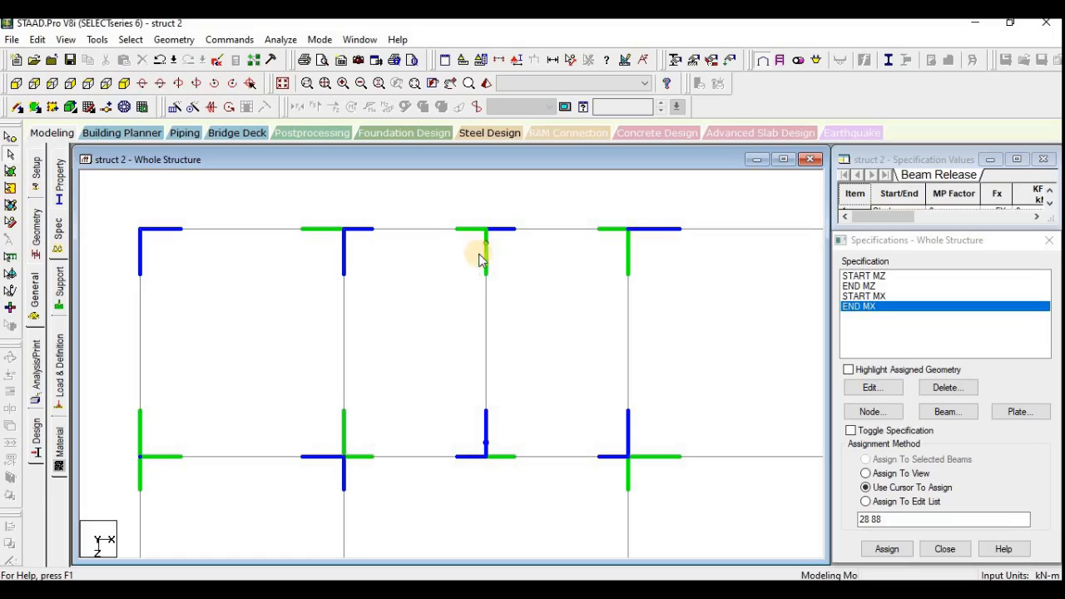
scroll(515, 354, down, 3)
middle_drag(501, 356, 415, 266)
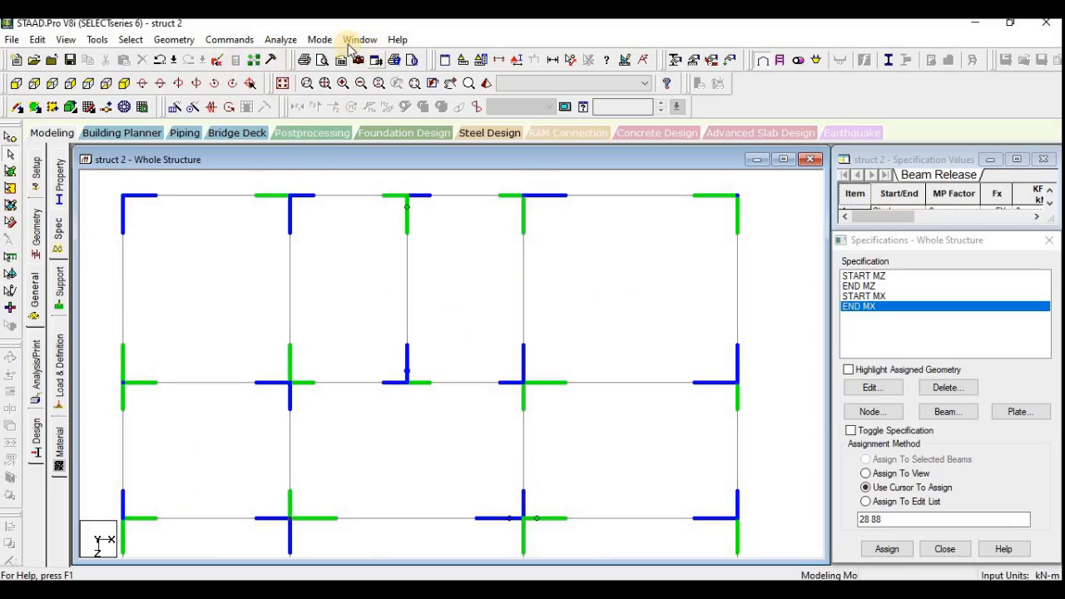
middle_drag(448, 323, 501, 342)
scroll(491, 333, down, 4)
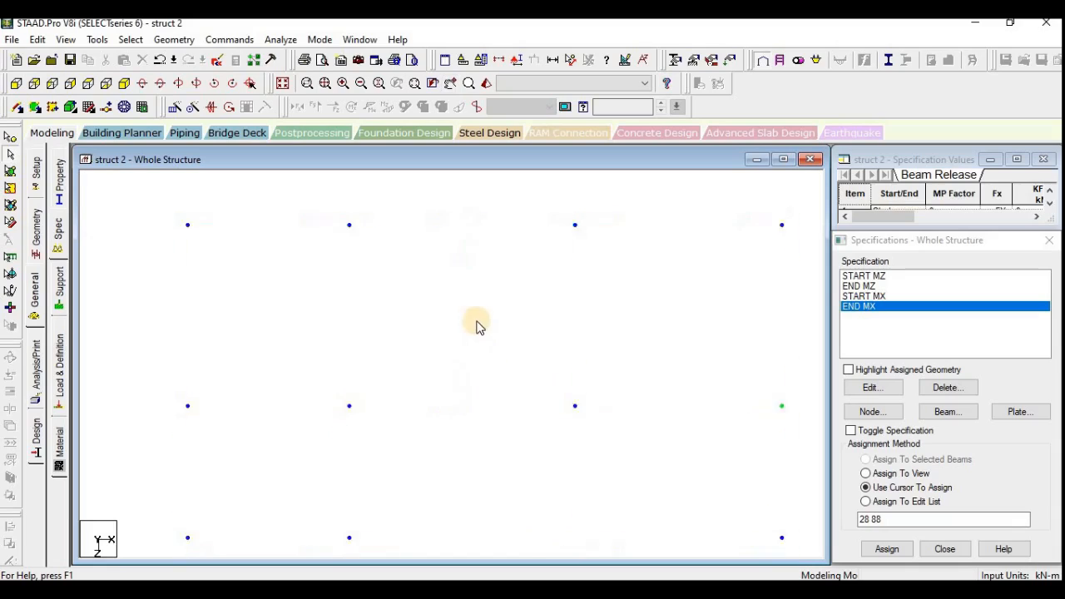
middle_drag(507, 388, 506, 363)
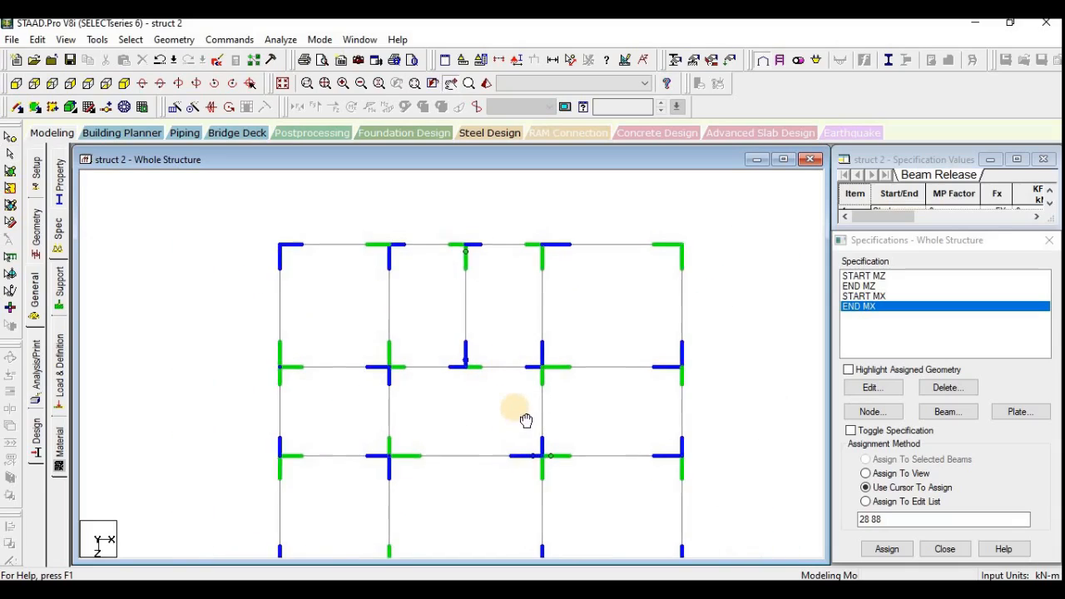
middle_drag(525, 421, 485, 392)
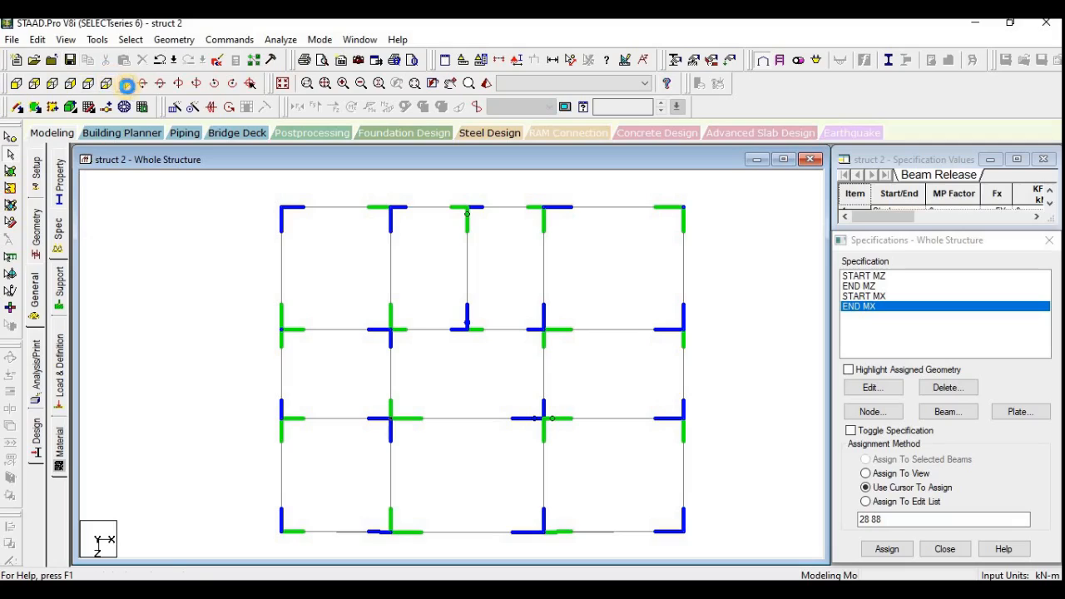
click(126, 86)
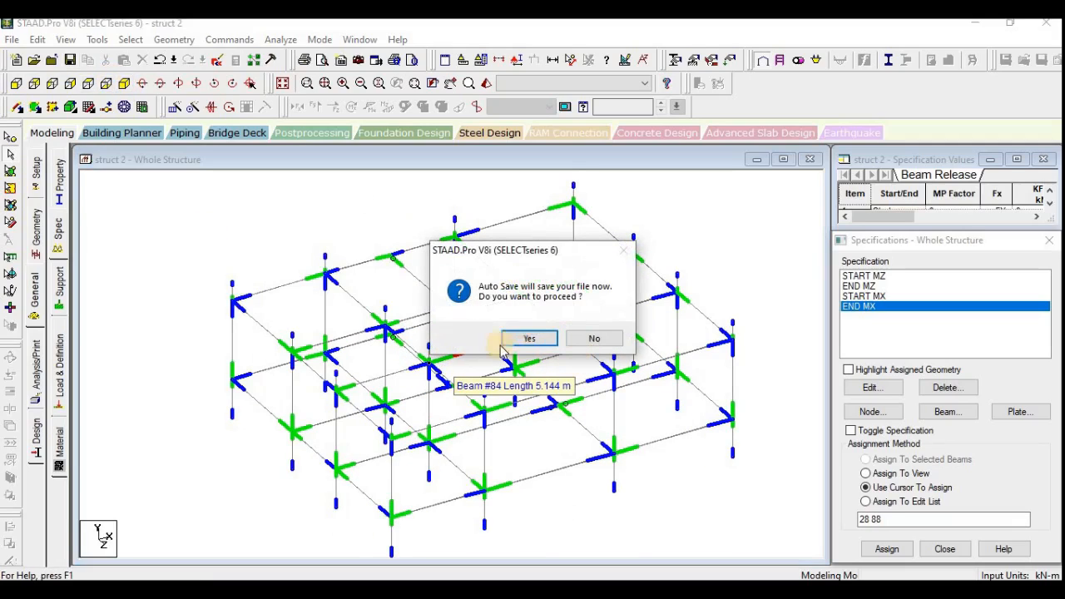
Let Auto Save save the file and select beam 67 to display its start and end.
click(524, 338)
click(426, 324)
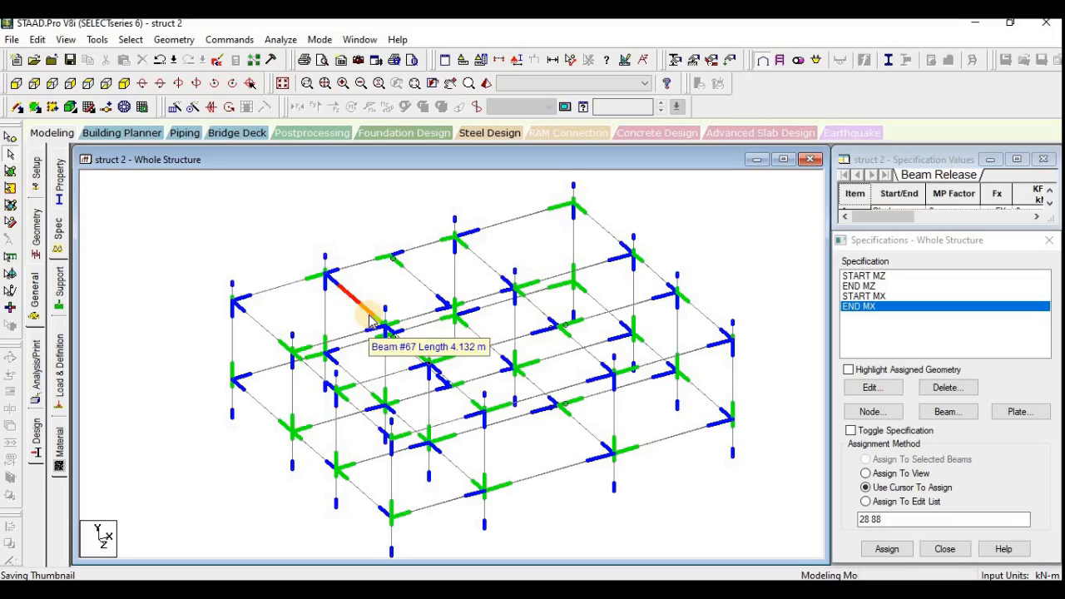
click(370, 320)
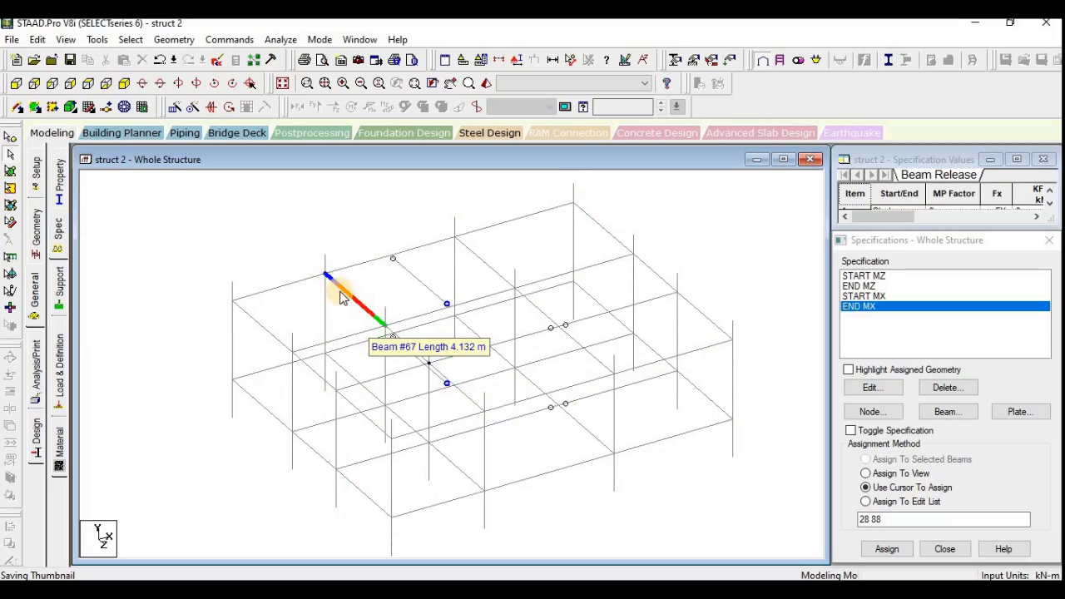
Create a Fixed support definition for the structure and make it the active support for assignment.
click(60, 288)
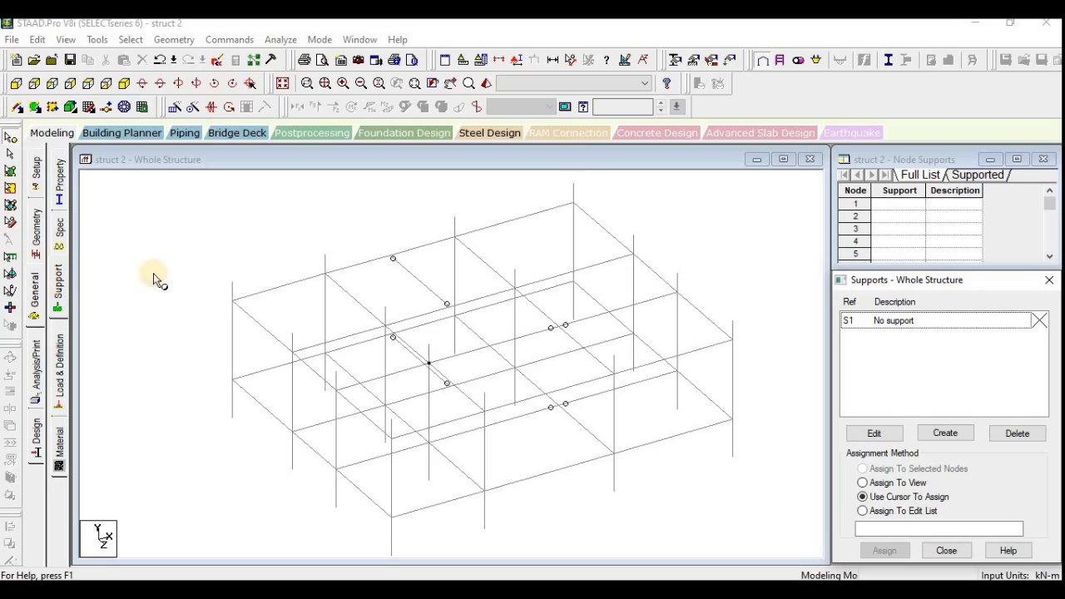
middle_drag(361, 498, 326, 447)
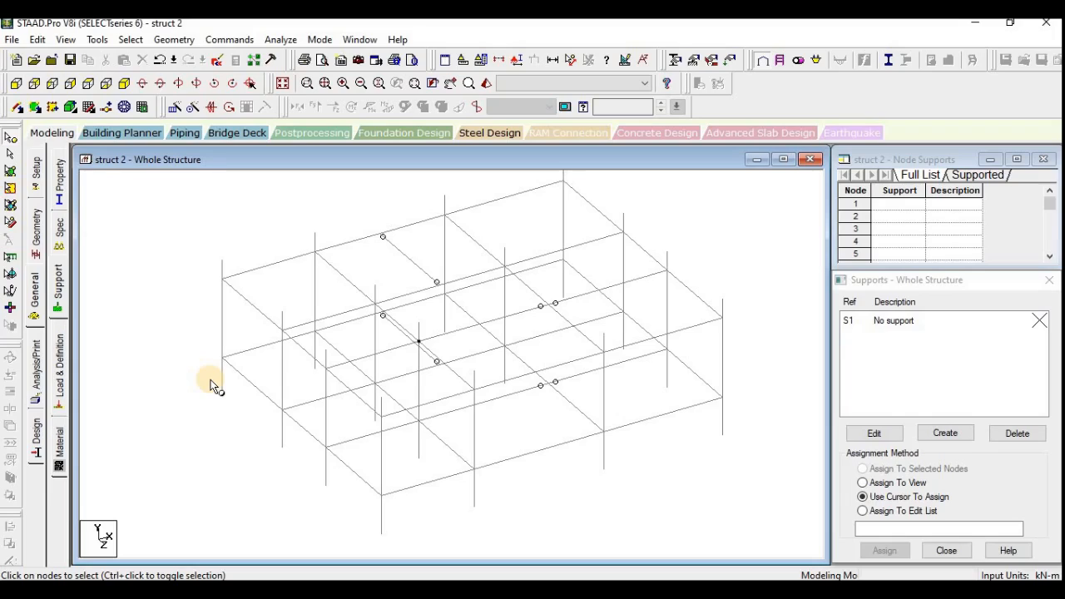
click(941, 434)
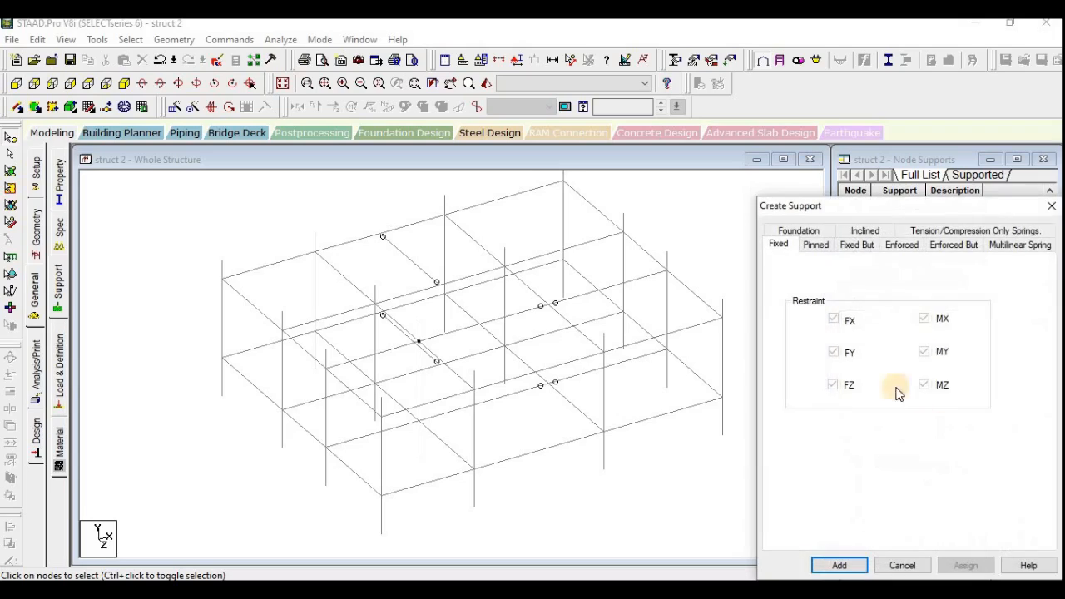
click(839, 564)
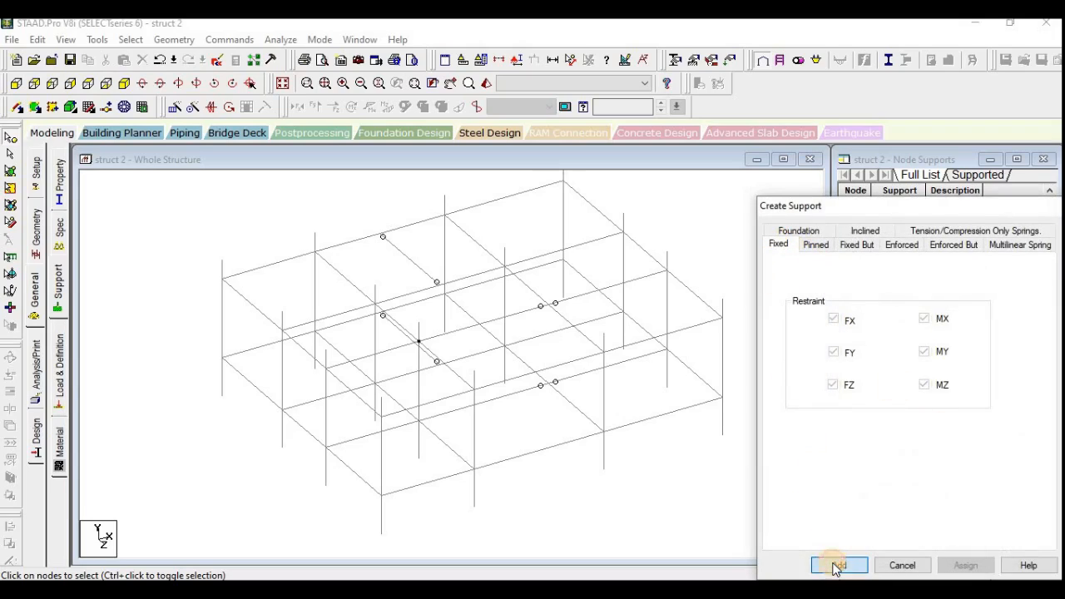
click(909, 338)
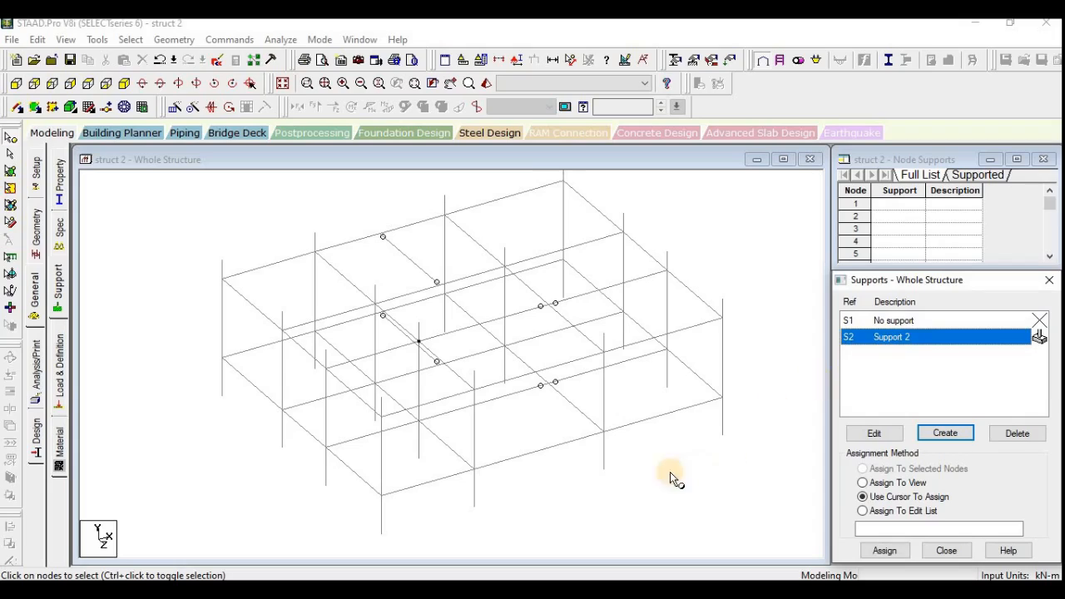
Assign the fixed support S2 to all column base nodes, selecting them together in the front view.
click(18, 84)
scroll(294, 398, down, 2)
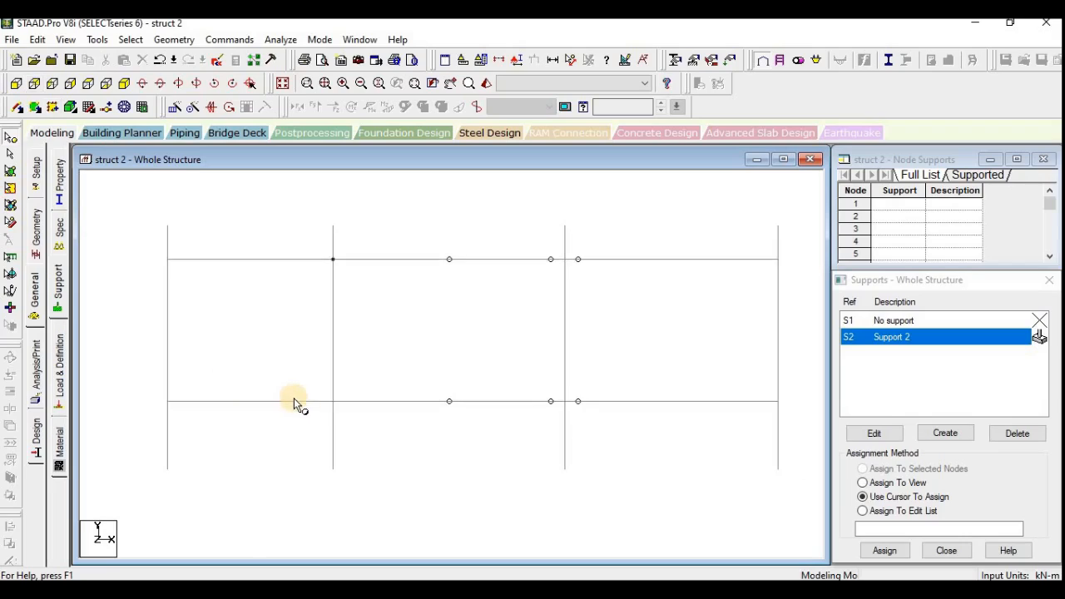
drag(784, 478, 156, 414)
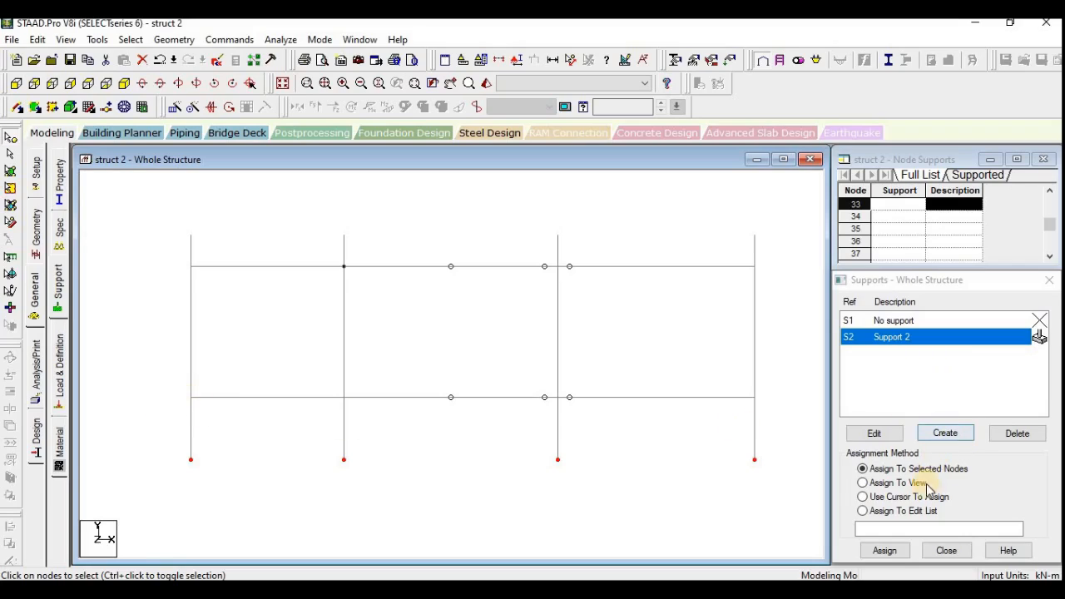
click(884, 551)
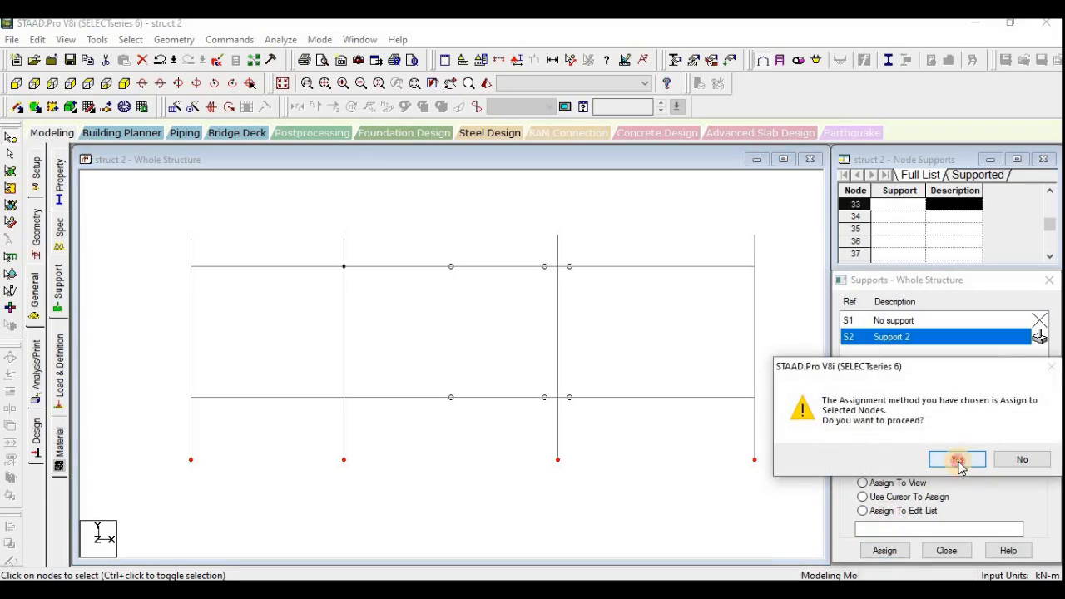
click(957, 461)
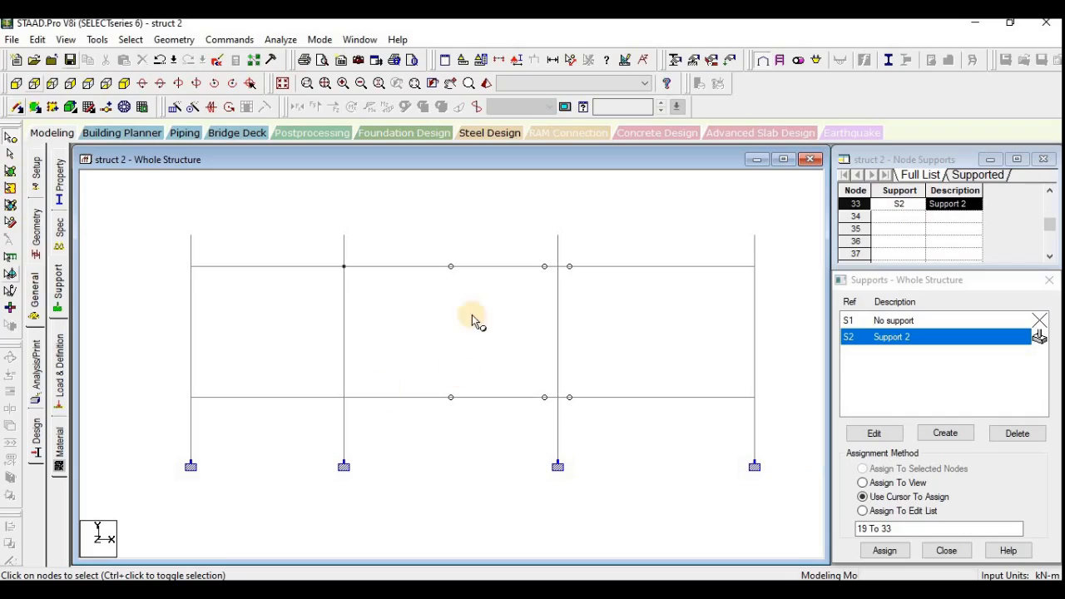
scroll(319, 346, down, 1)
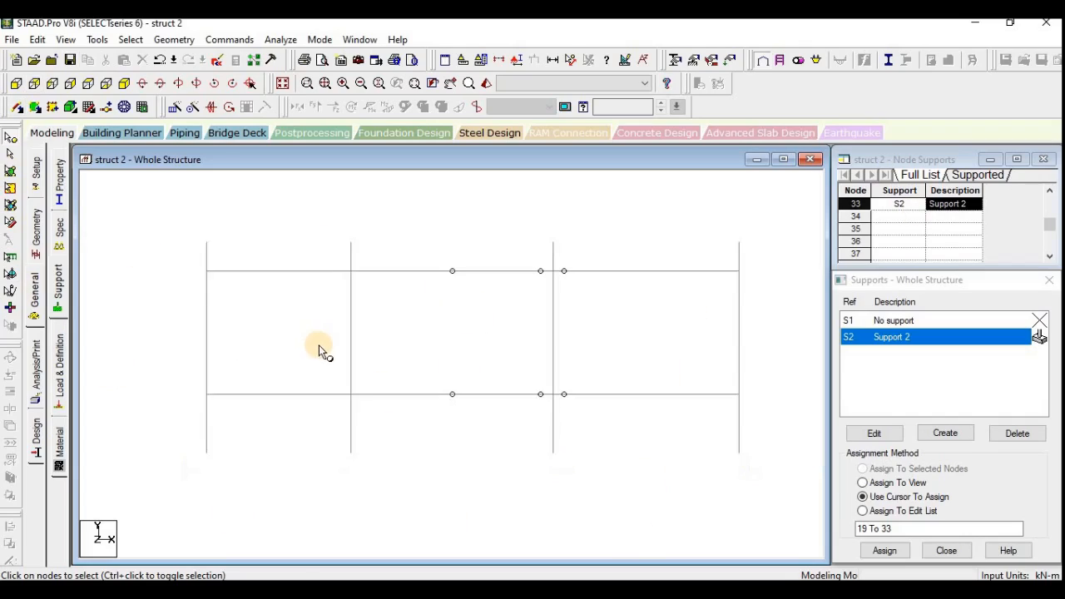
scroll(319, 345, down, 1)
middle_drag(506, 475, 543, 465)
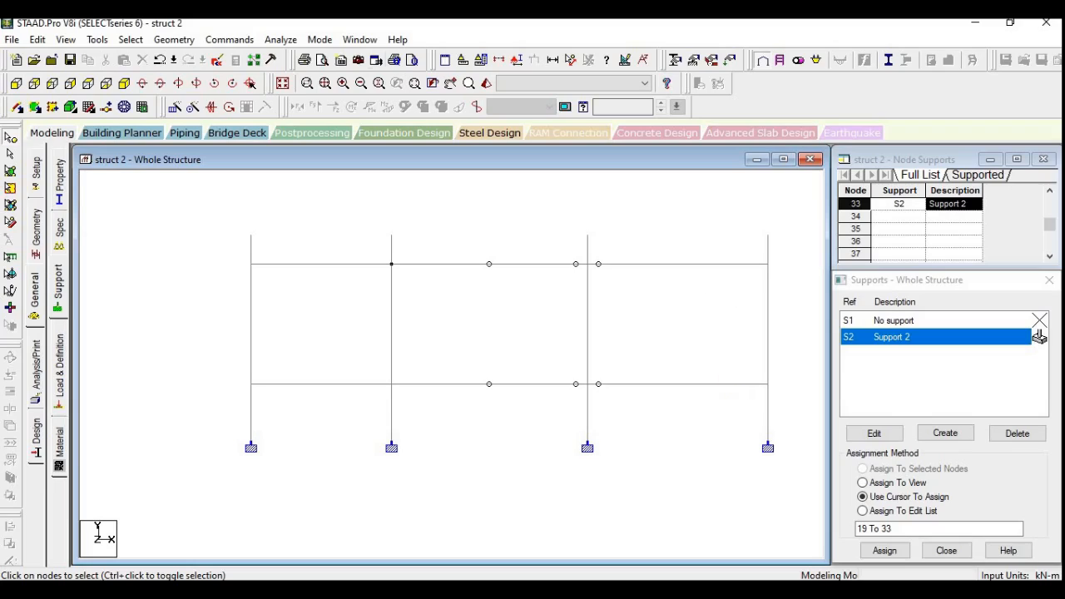
Add primary load case 1 with the Dead loading type and the title DL.
click(61, 375)
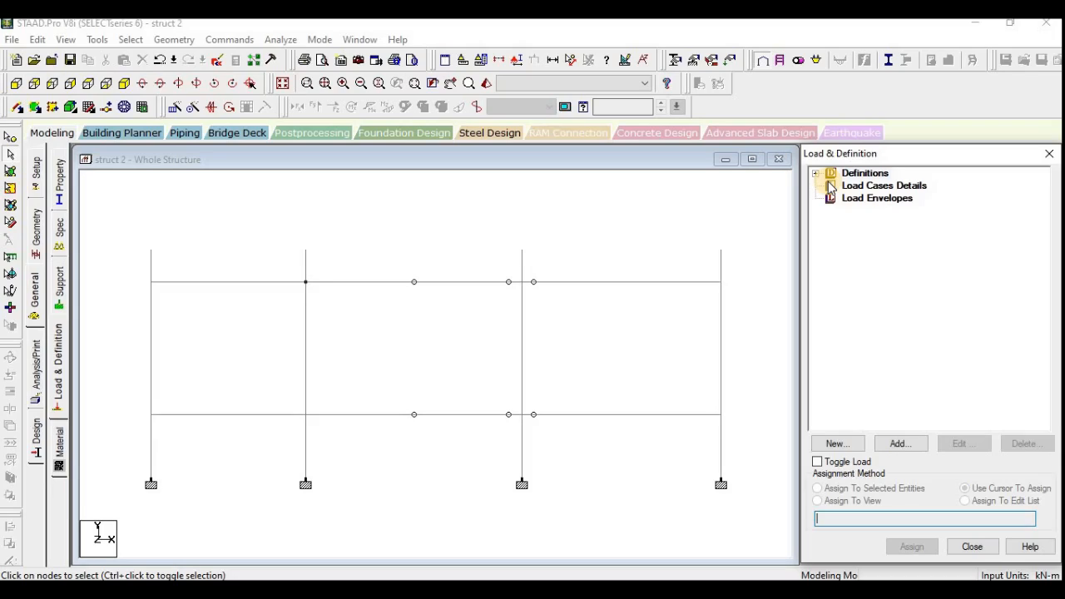
click(895, 188)
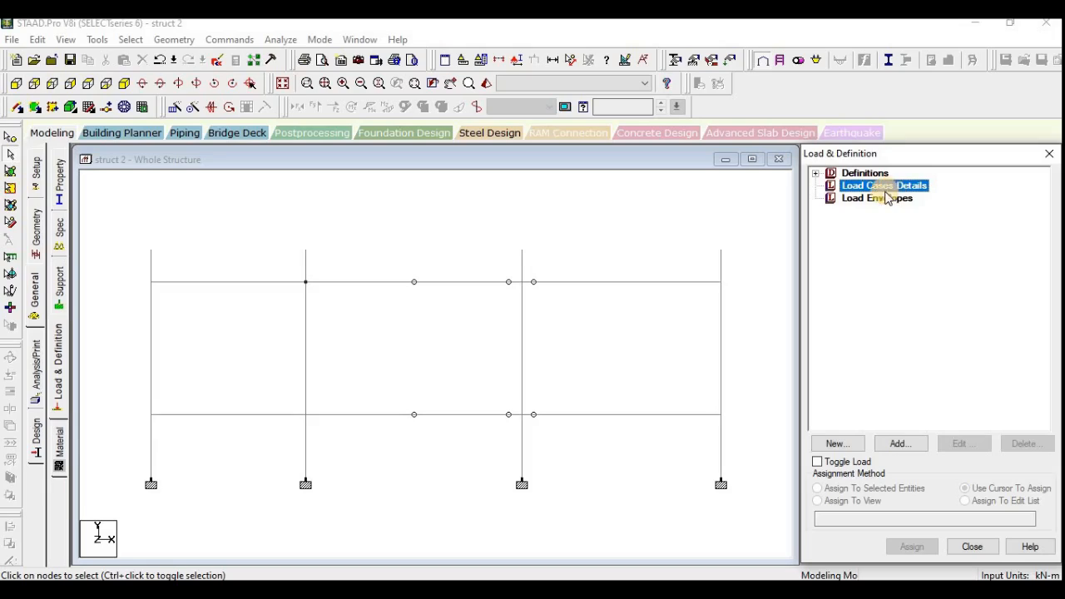
click(901, 443)
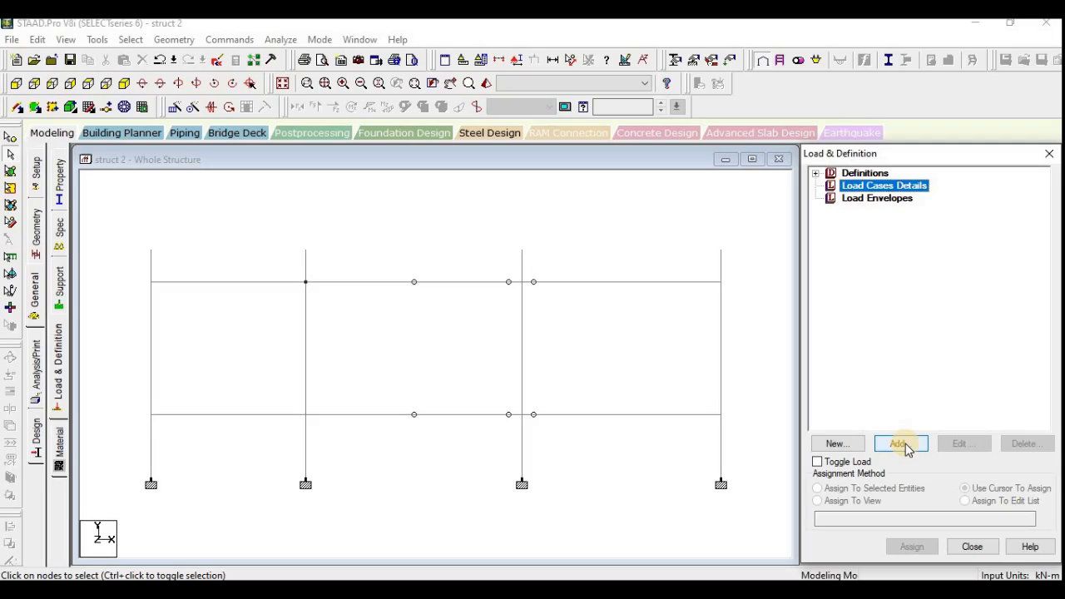
click(905, 446)
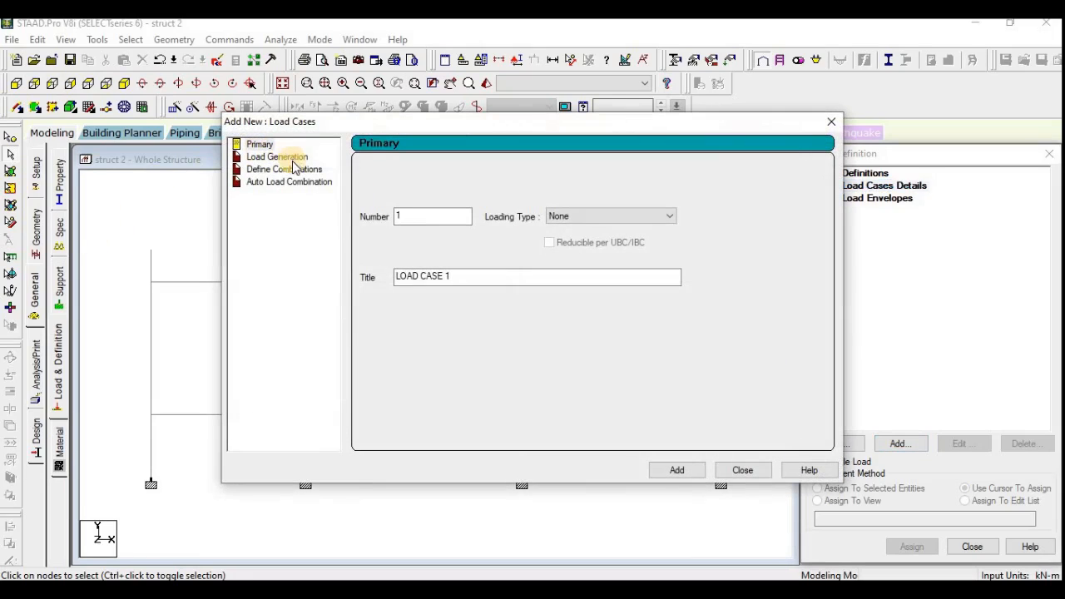
click(634, 217)
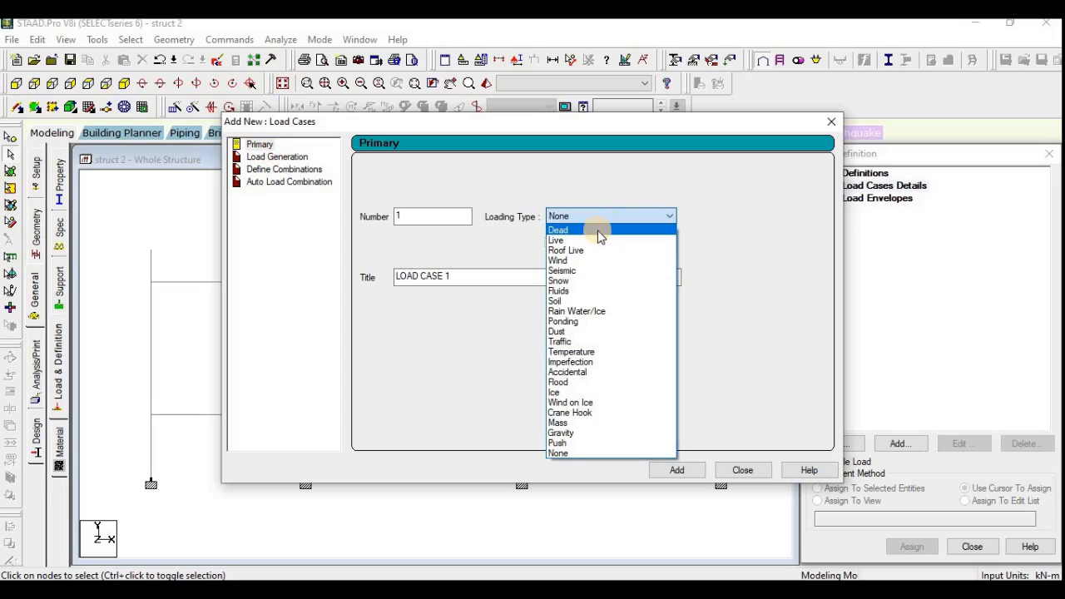
click(601, 236)
drag(475, 276, 296, 301)
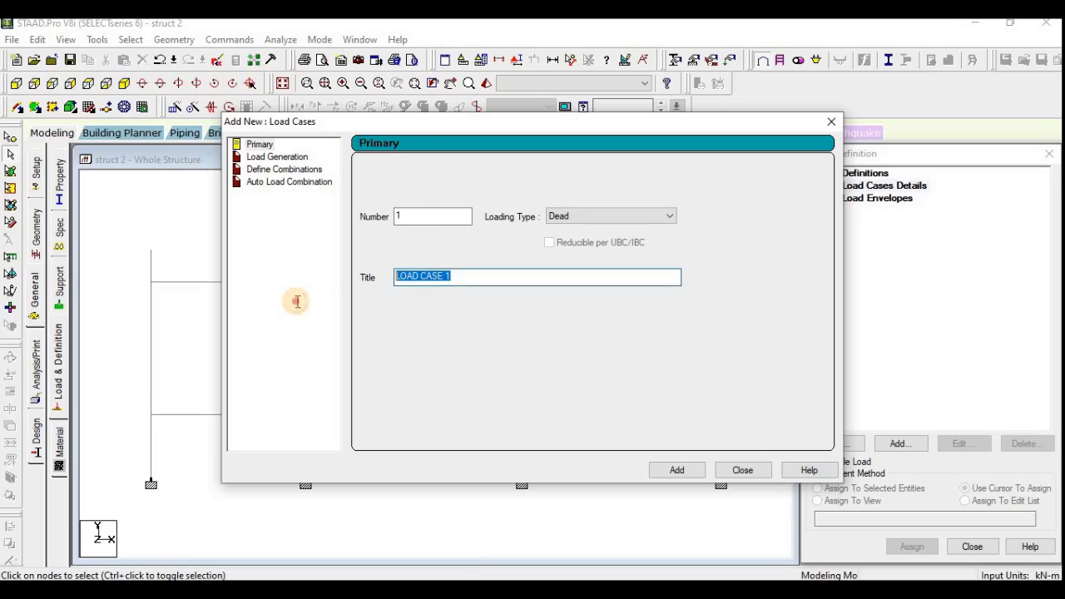
text(D)
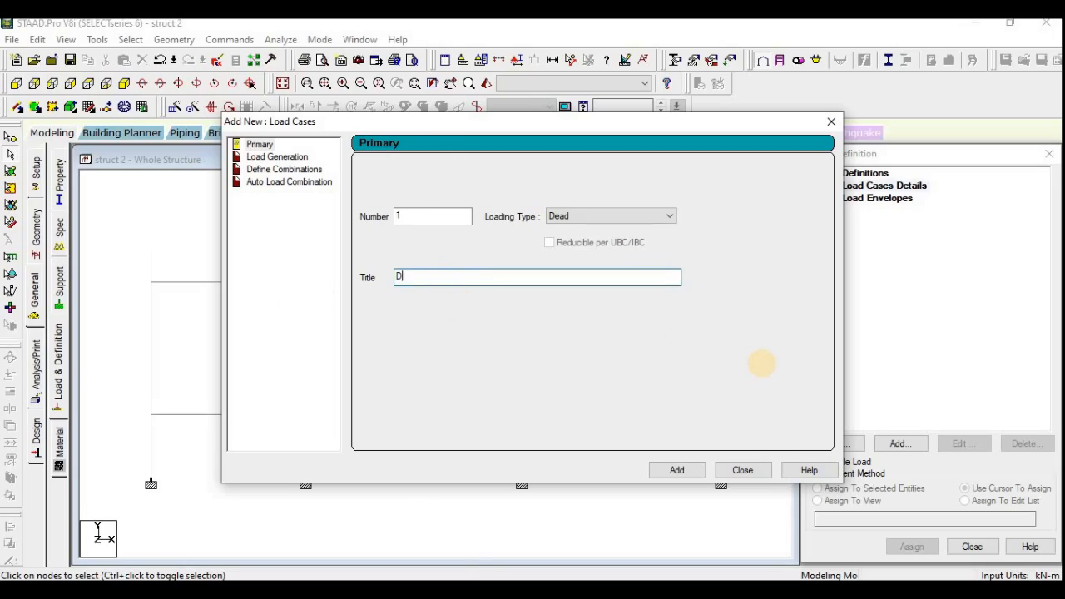
text(L)
click(659, 472)
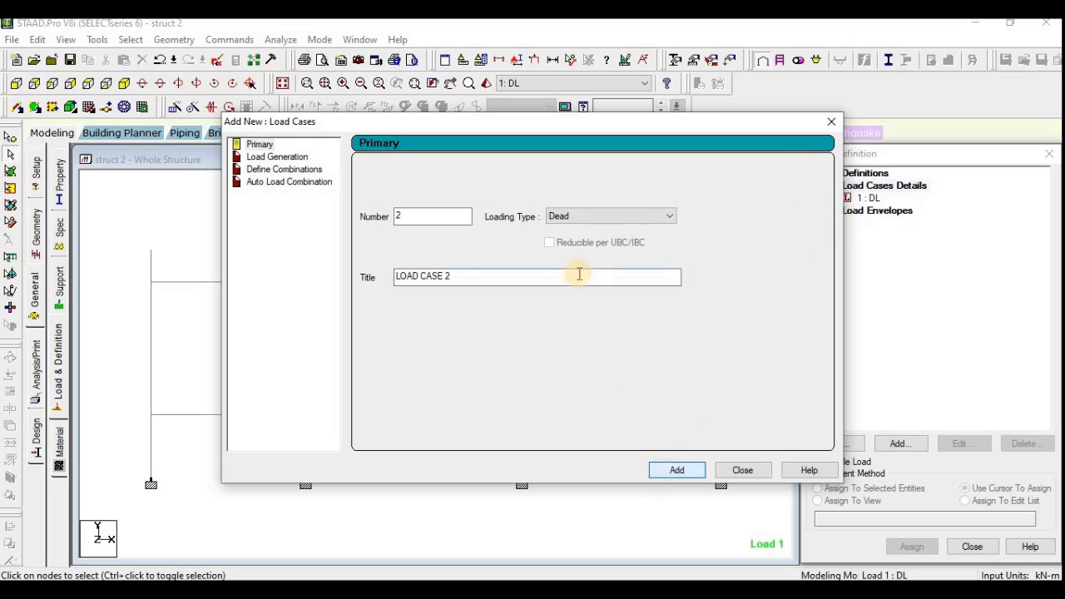
Add primary load case 2 with the Live loading type and the title LL.
click(616, 219)
click(602, 241)
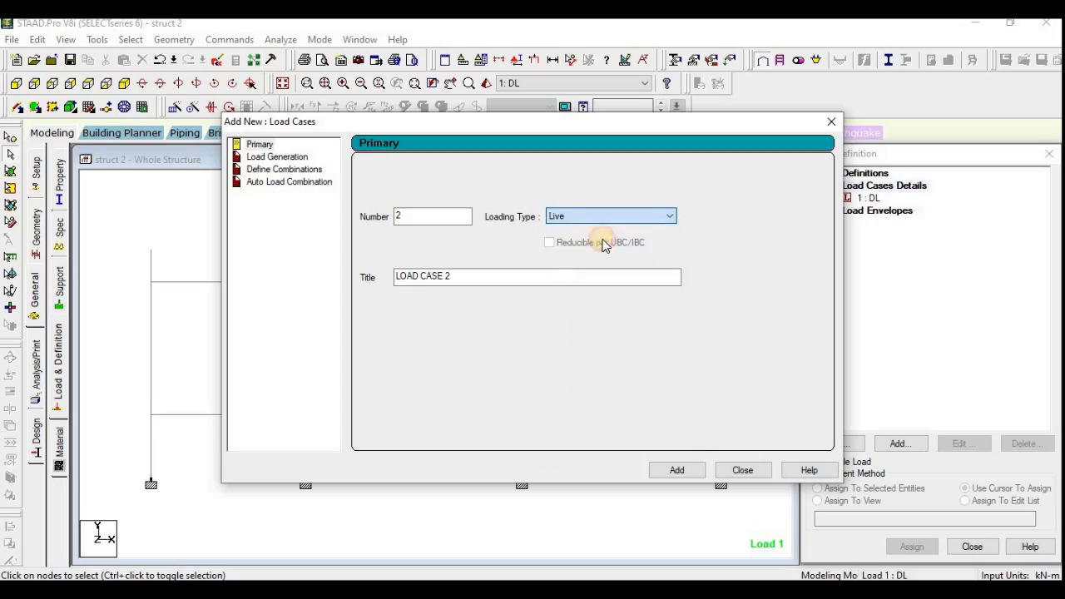
drag(396, 277, 357, 272)
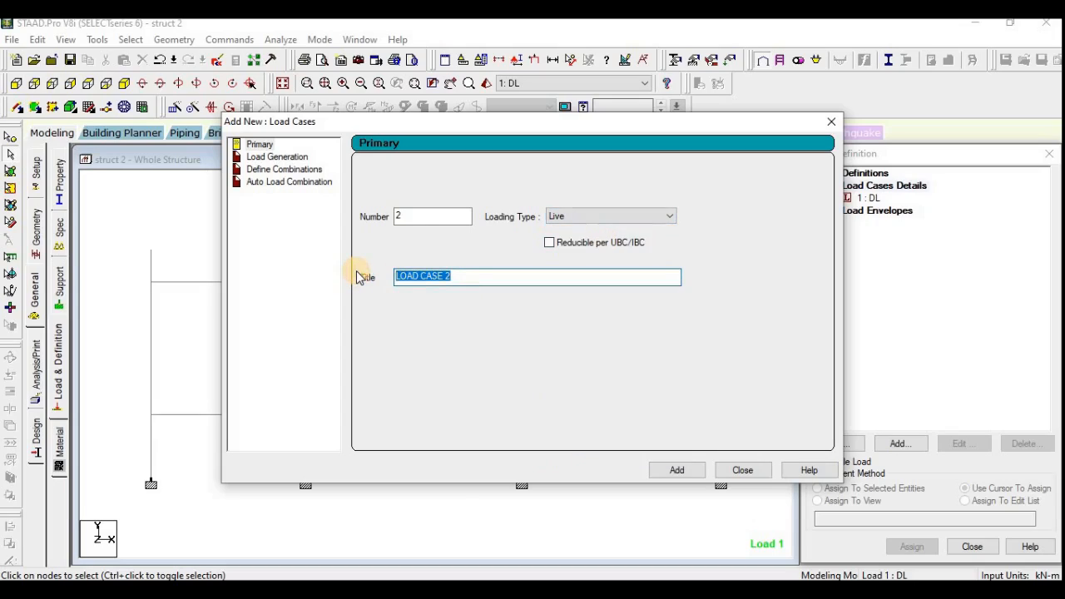
text(LL)
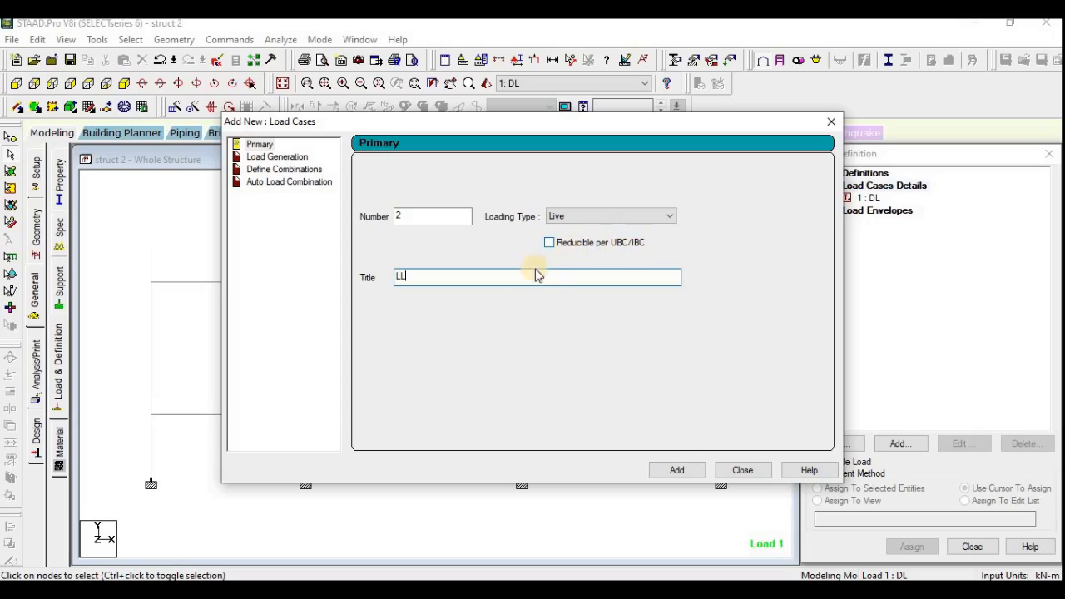
click(678, 470)
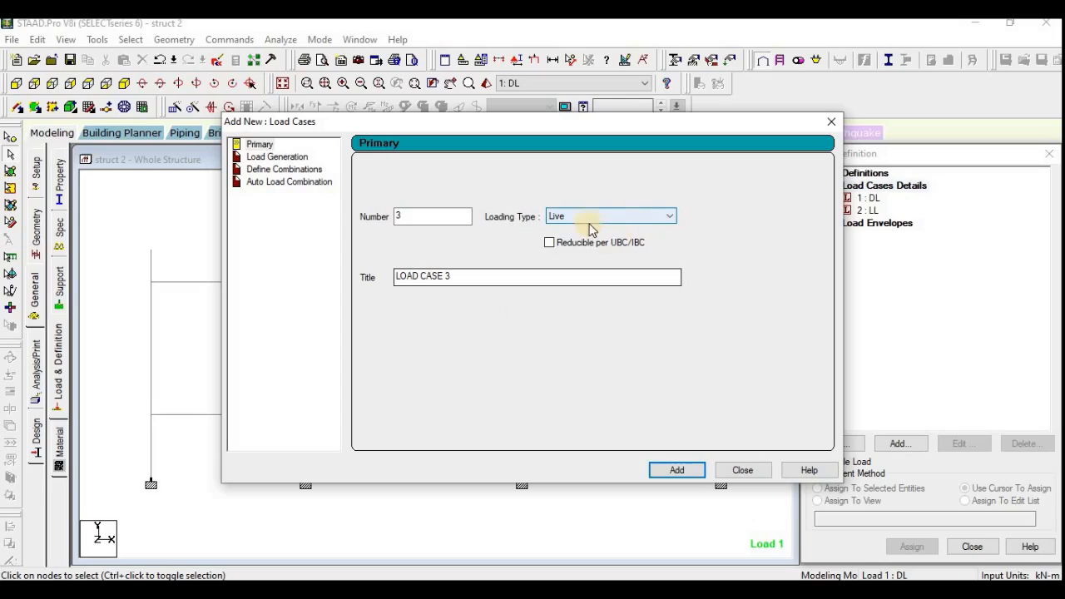
Generate automatic load combinations from the Indian Code with the Genral_Structures category, and examine each generated combination.
click(266, 170)
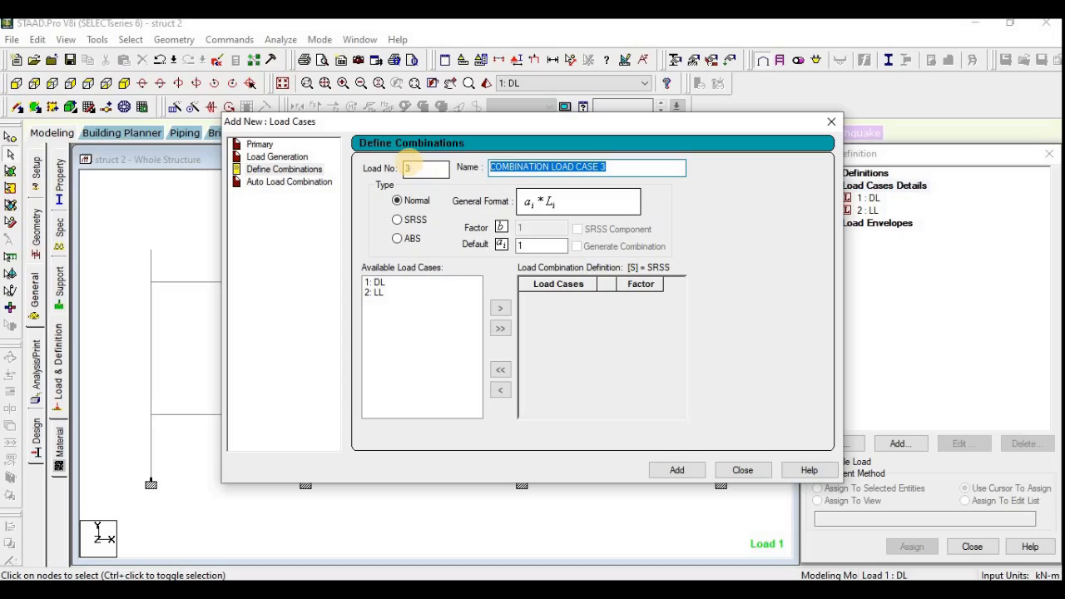
text(DL)
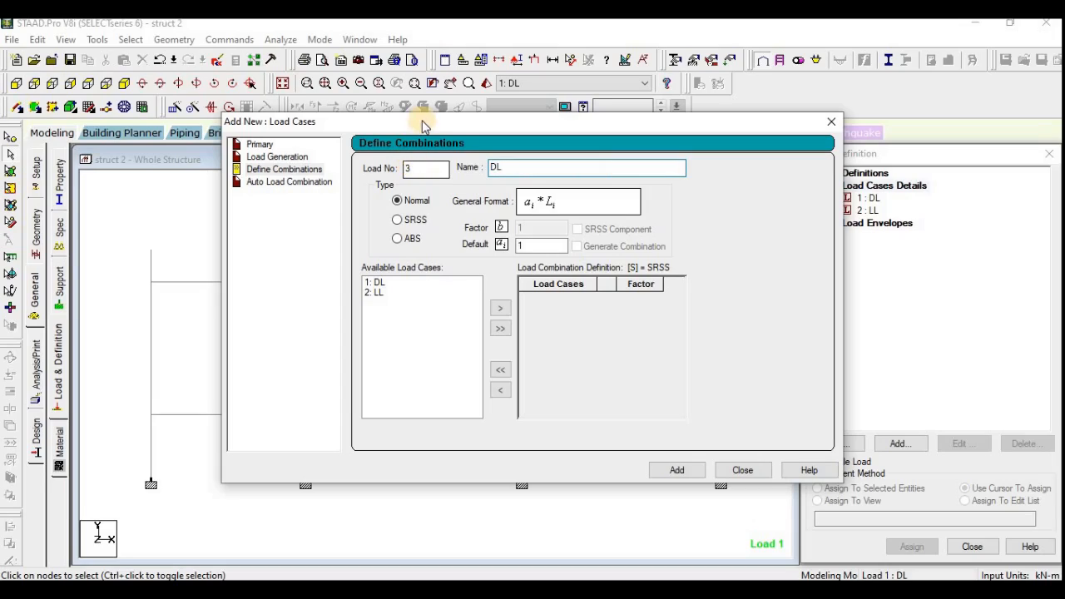
click(306, 182)
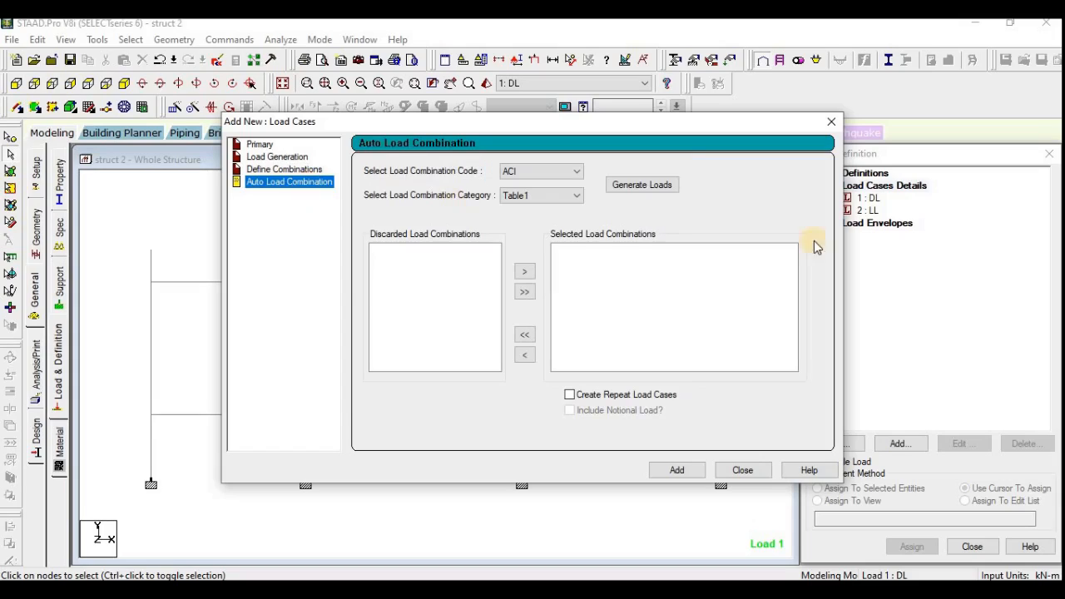
click(527, 171)
click(537, 248)
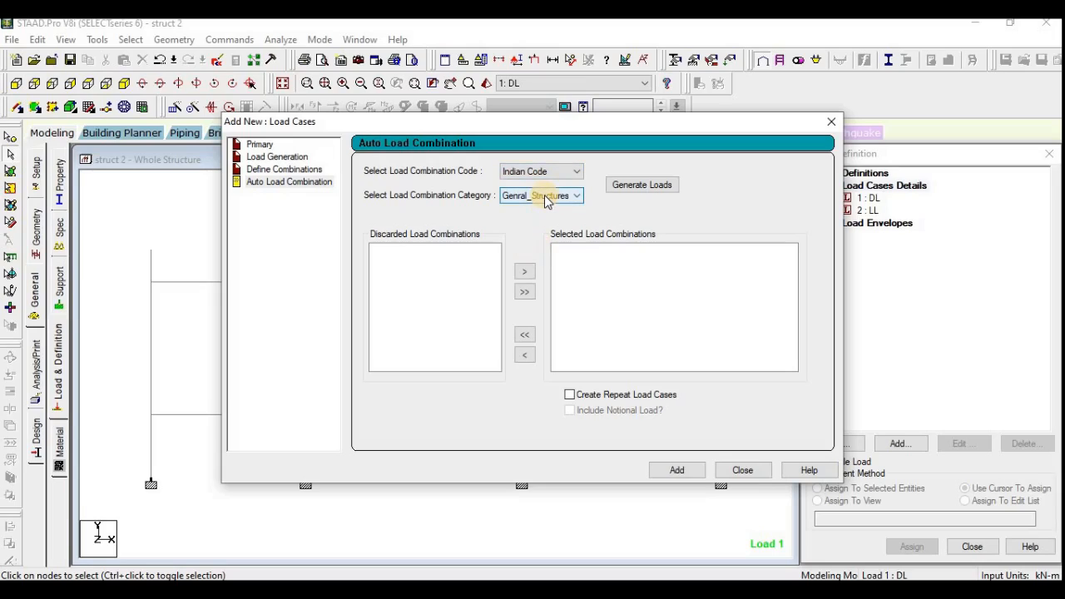
click(659, 185)
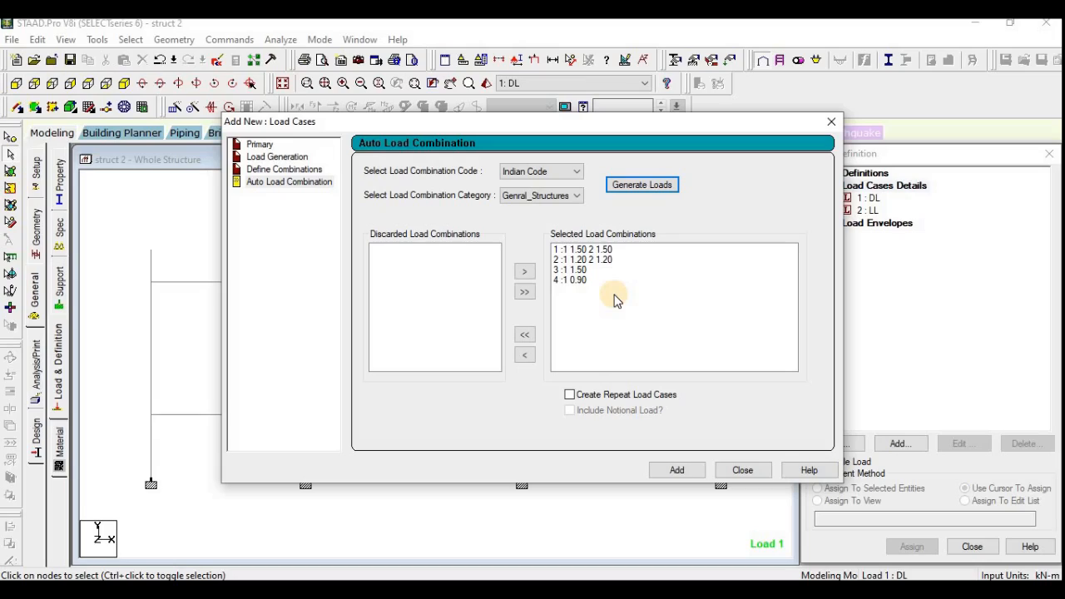
click(564, 283)
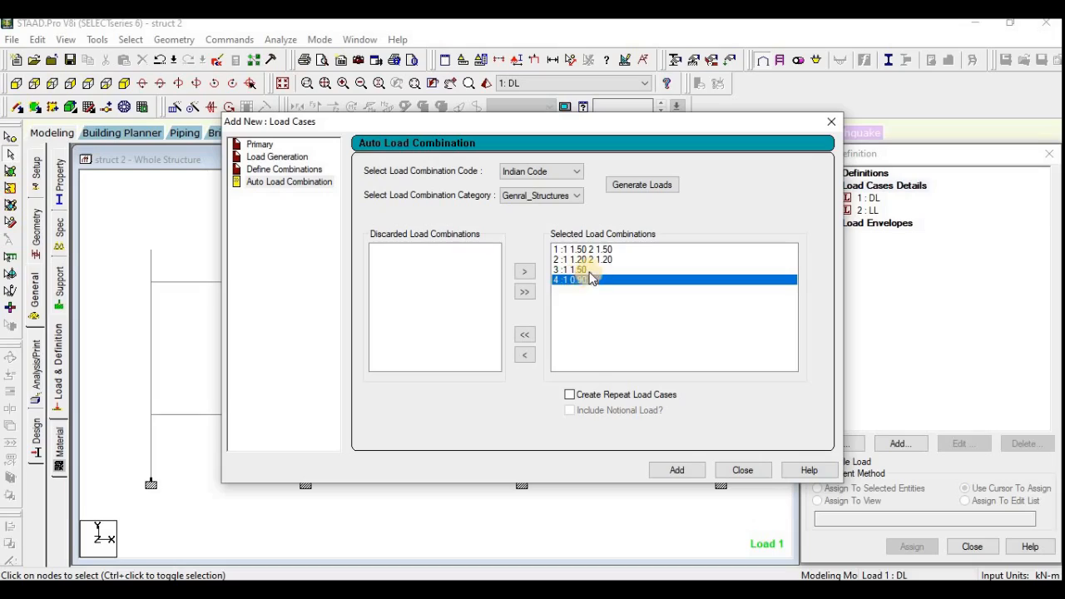
click(579, 271)
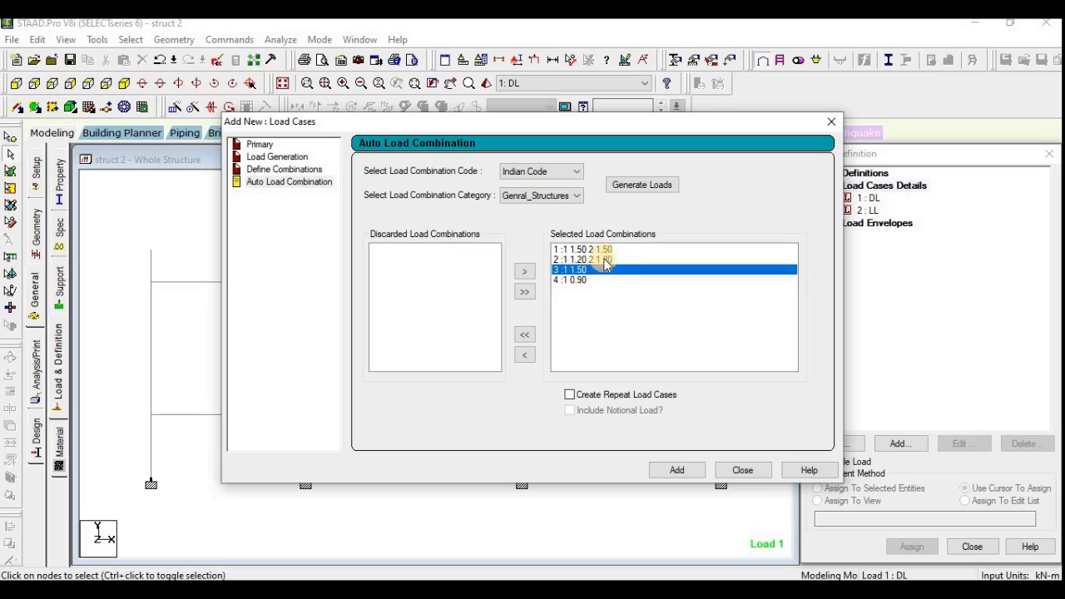
click(576, 259)
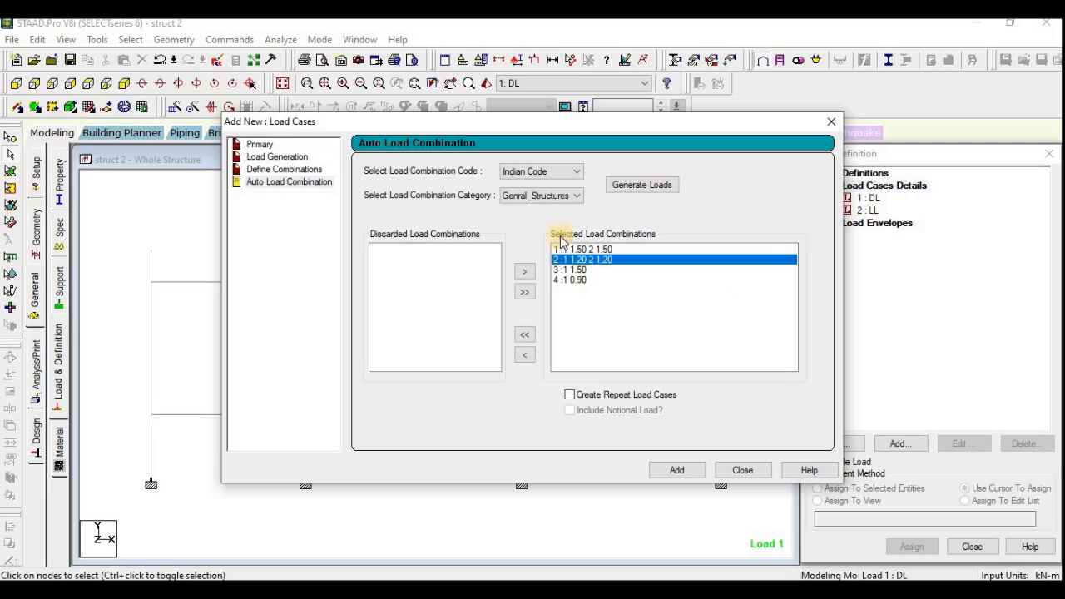
click(581, 248)
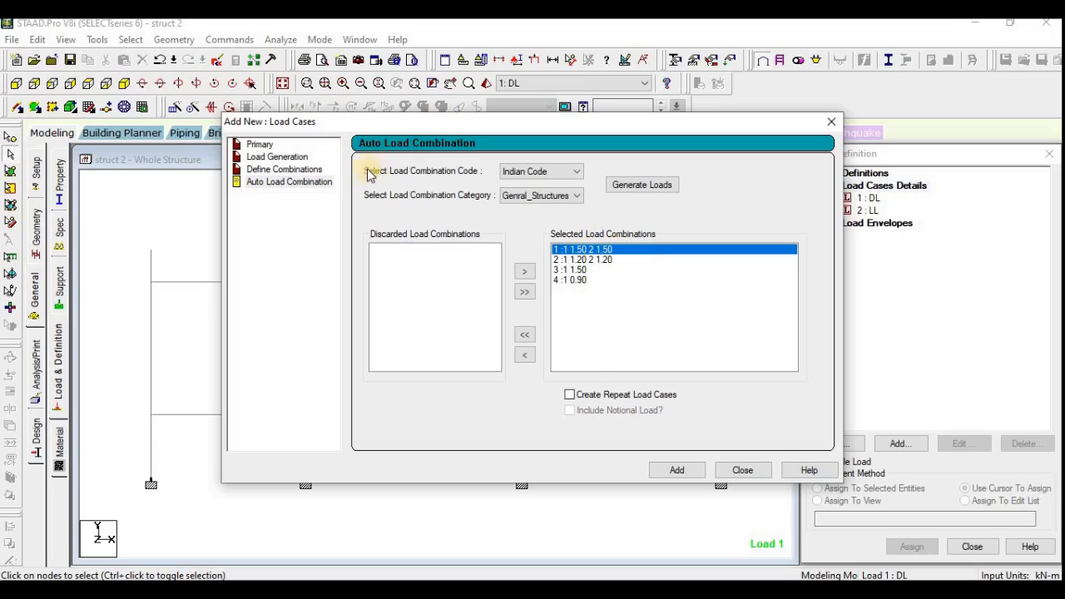
Define load combination 3 named DL+LL, combining load cases 1 and 2 with a factor of 1.5 each.
click(290, 169)
drag(624, 166, 326, 162)
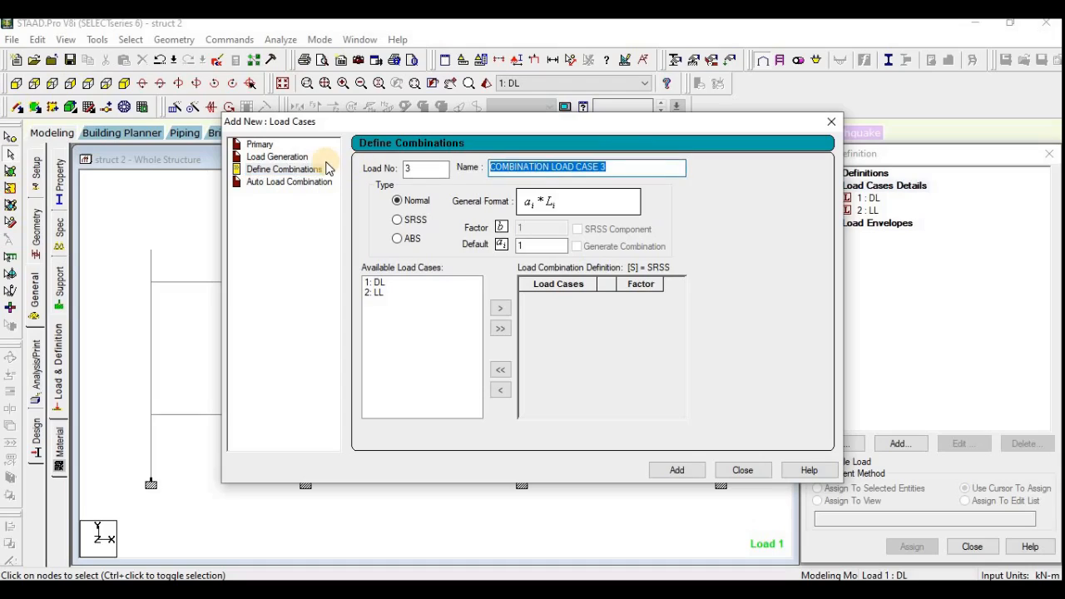
text(DL)
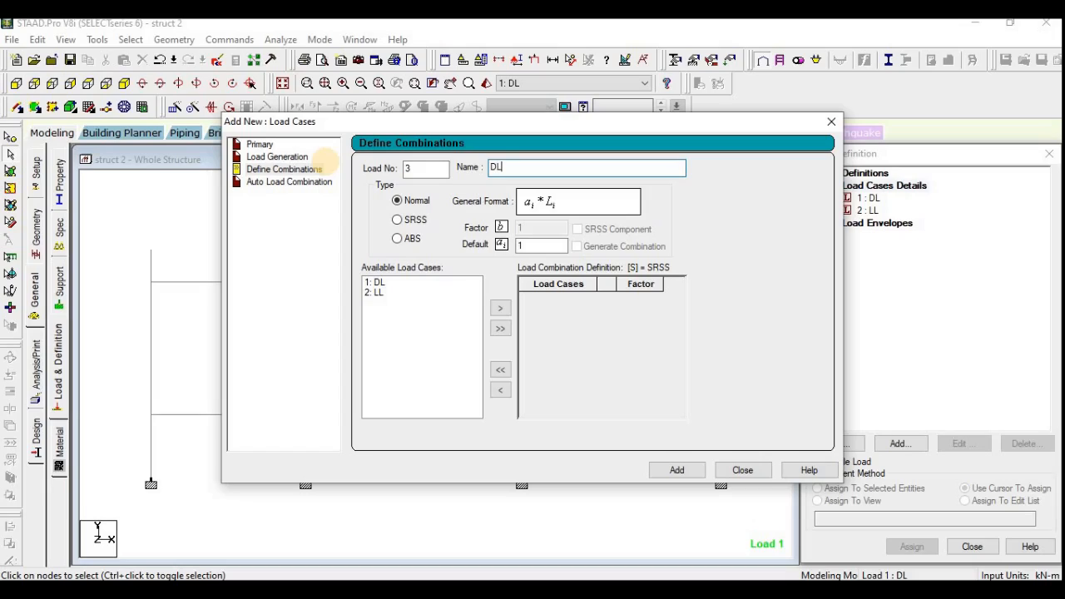
text(+LL)
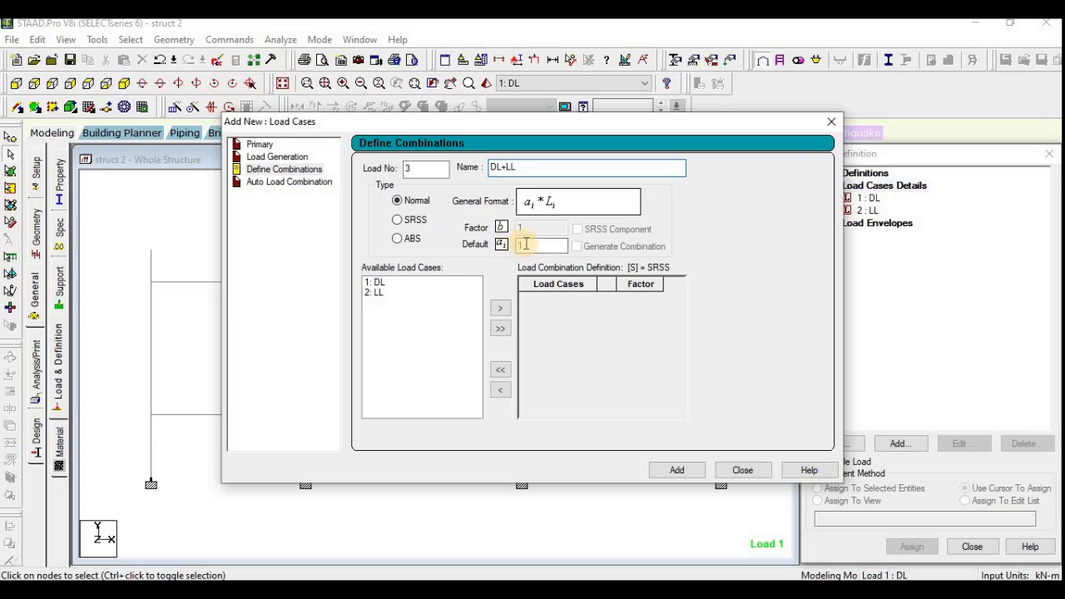
click(542, 247)
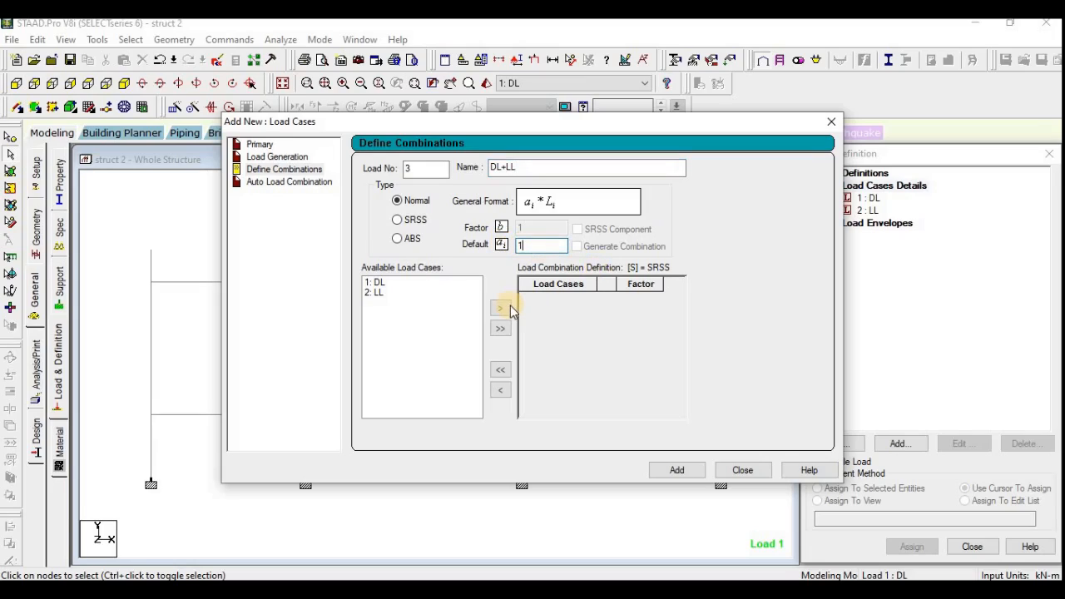
text(.5)
click(500, 329)
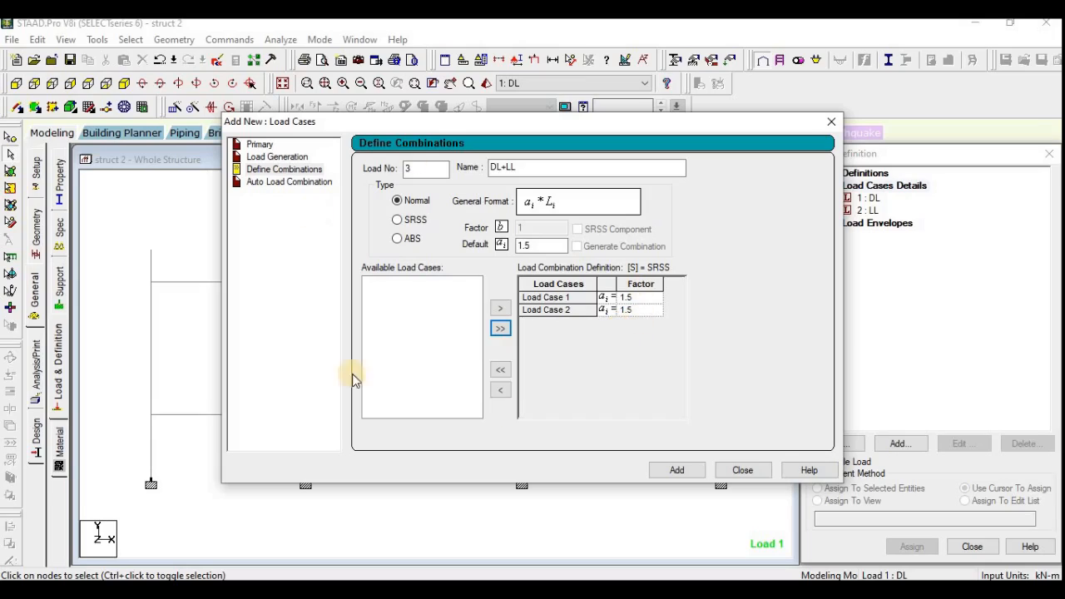
click(678, 470)
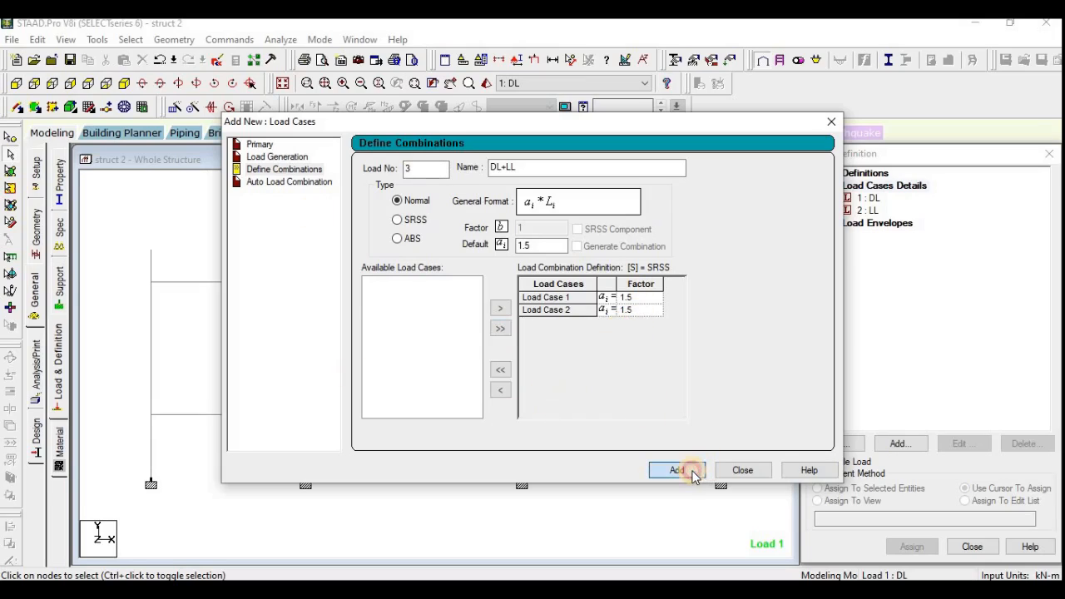
click(742, 470)
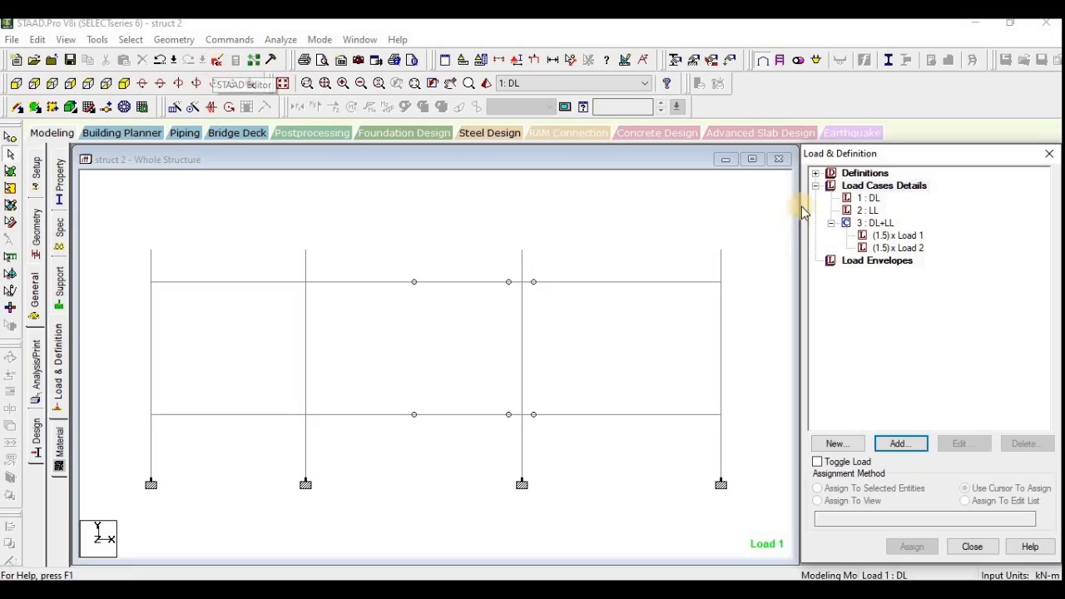
Show the whole frame in isometric view and accept the auto save of the modified structure.
click(871, 199)
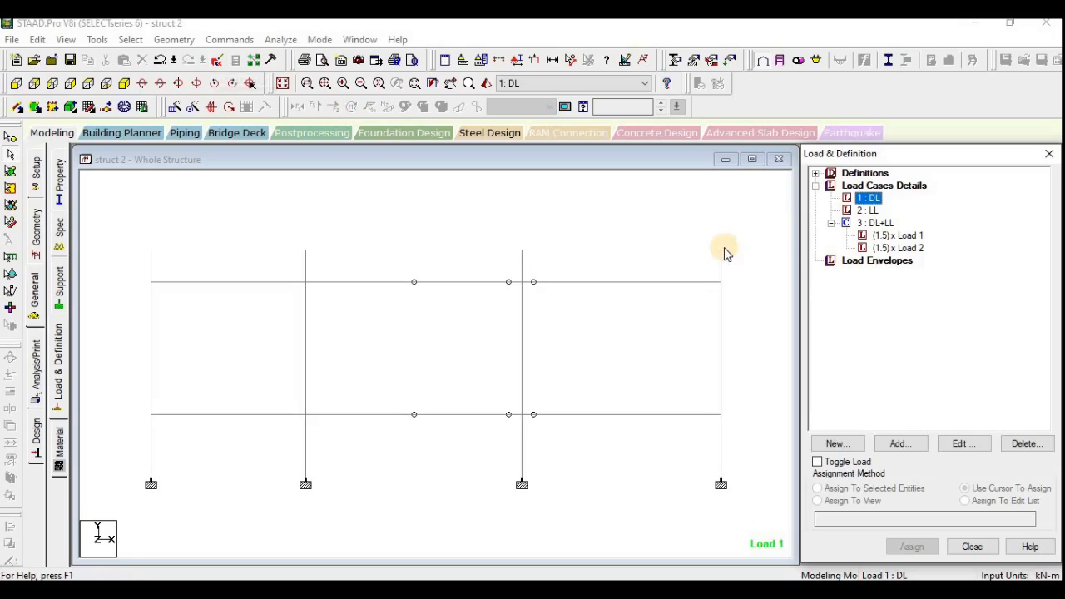
click(754, 235)
click(885, 208)
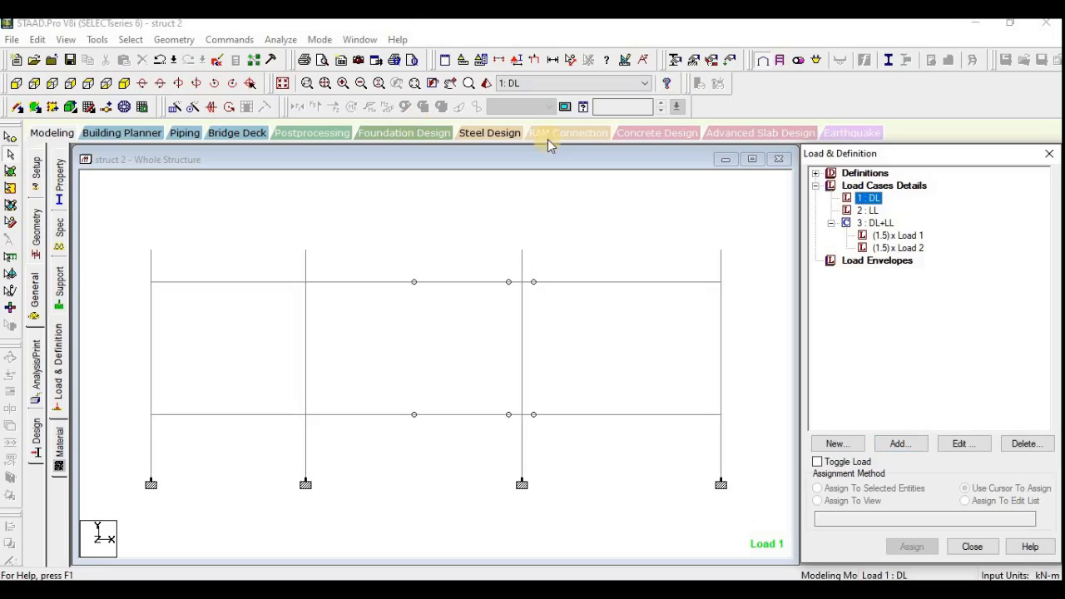
click(285, 83)
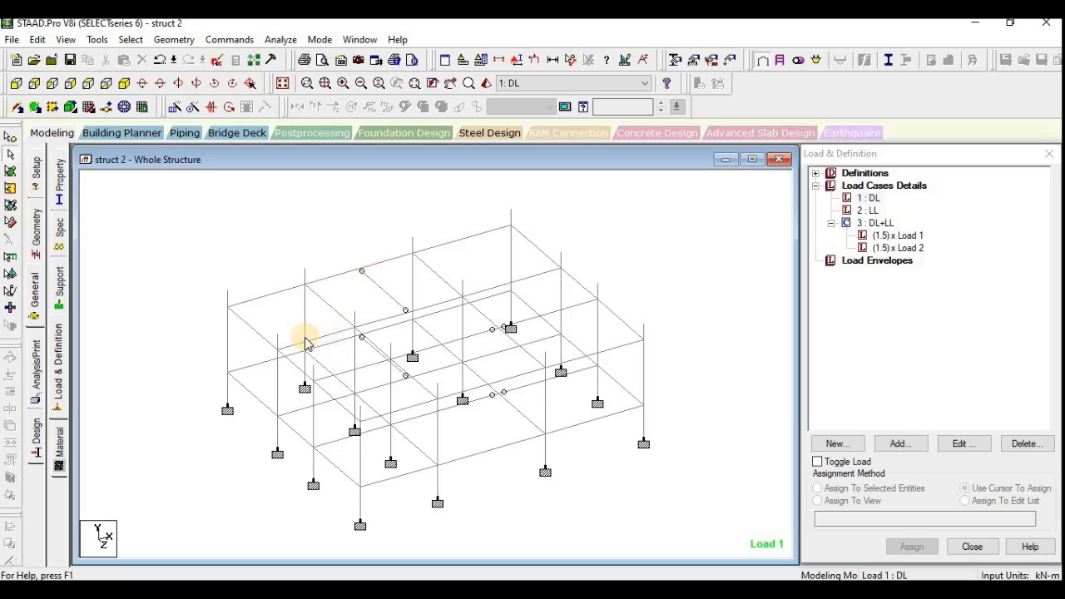
scroll(304, 339, up, 3)
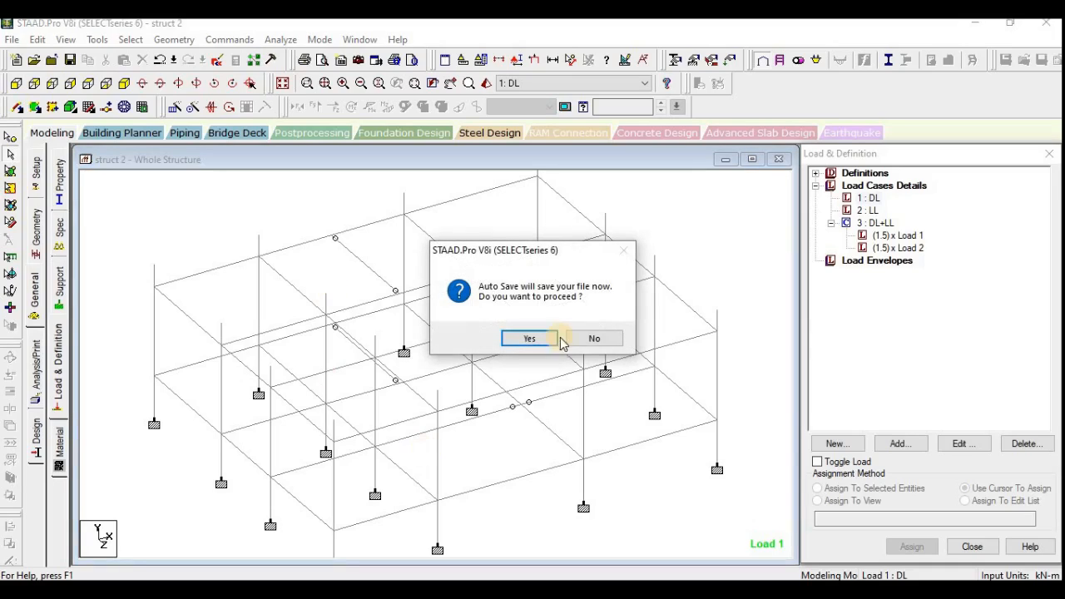
click(532, 339)
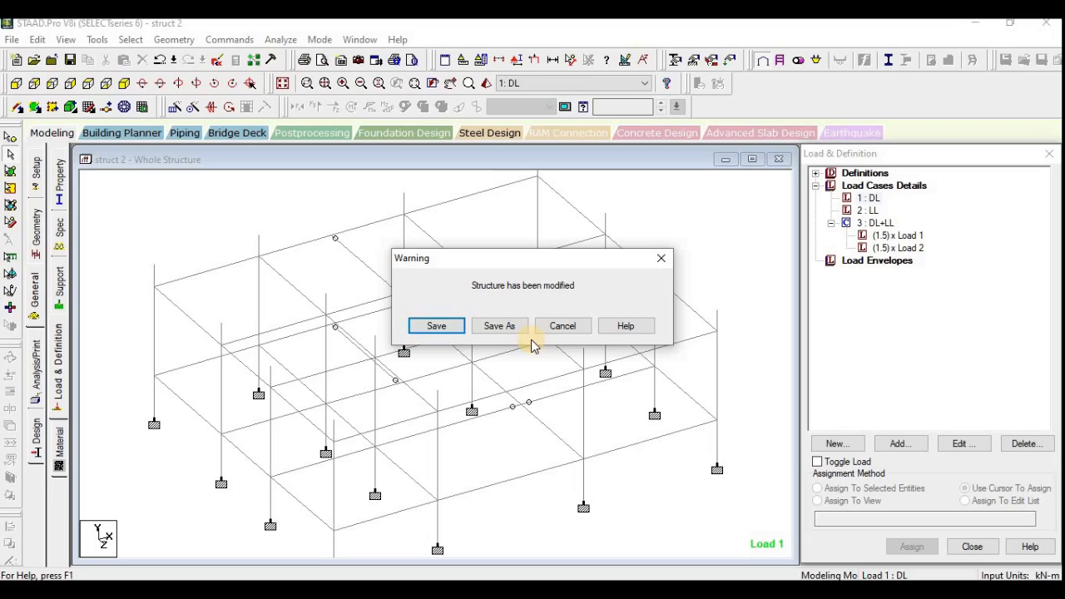
click(422, 326)
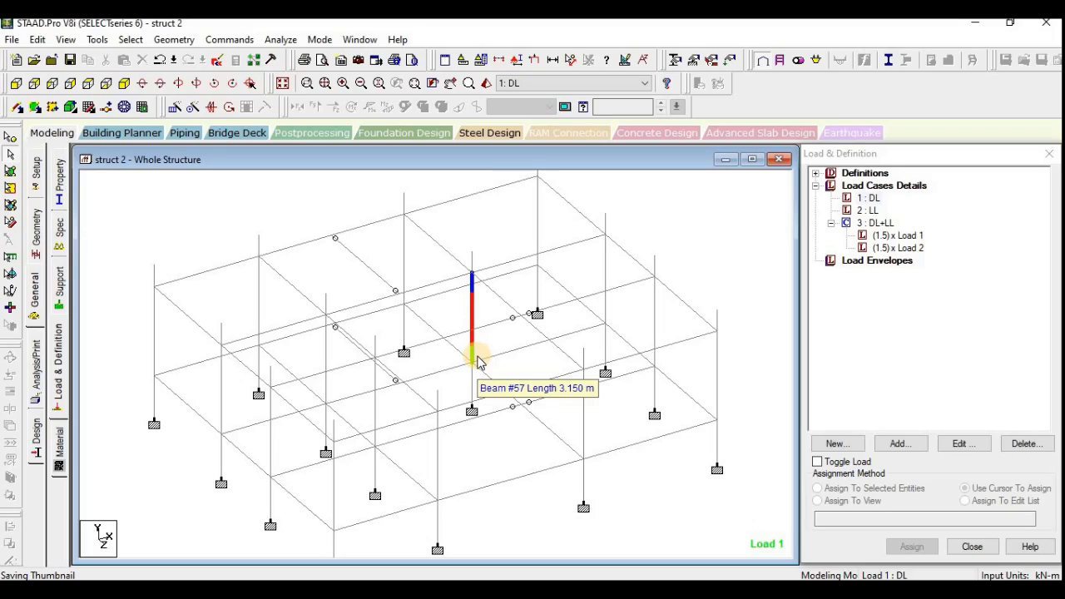
Add a selfweight load in the Y direction with a factor of -1 to load case 1 (DL).
scroll(506, 337, down, 1)
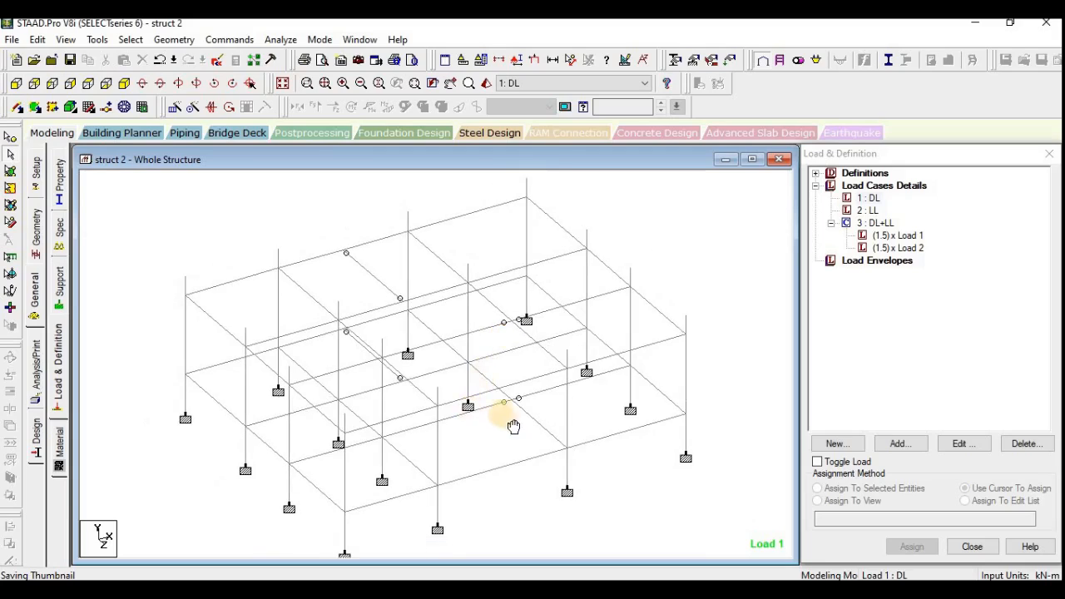
middle_drag(502, 415, 485, 373)
scroll(485, 384, down, 2)
middle_drag(391, 387, 422, 456)
scroll(463, 456, down, 1)
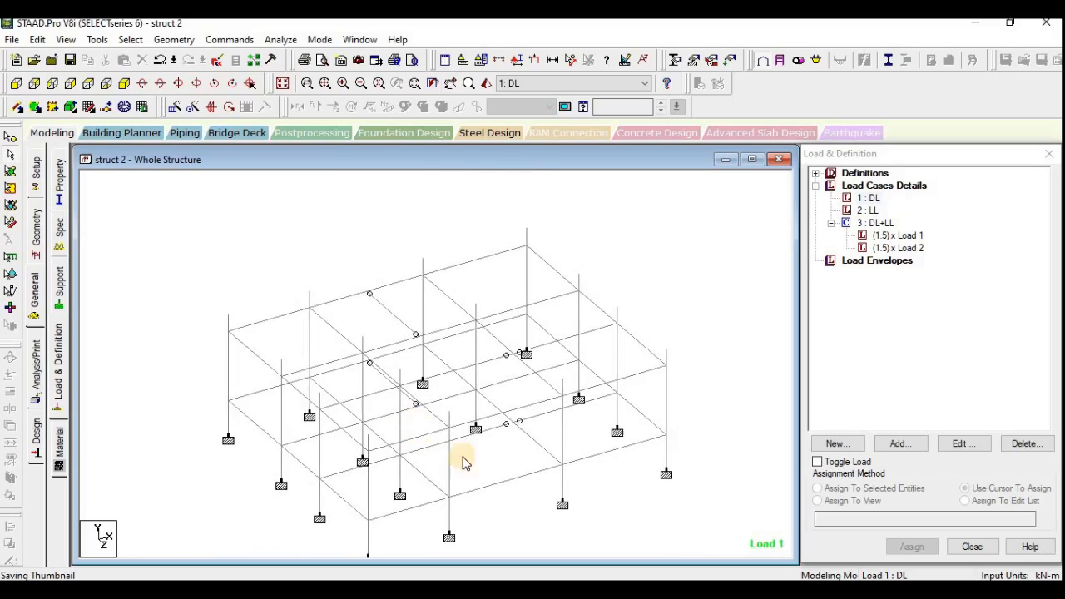
scroll(515, 481, down, 2)
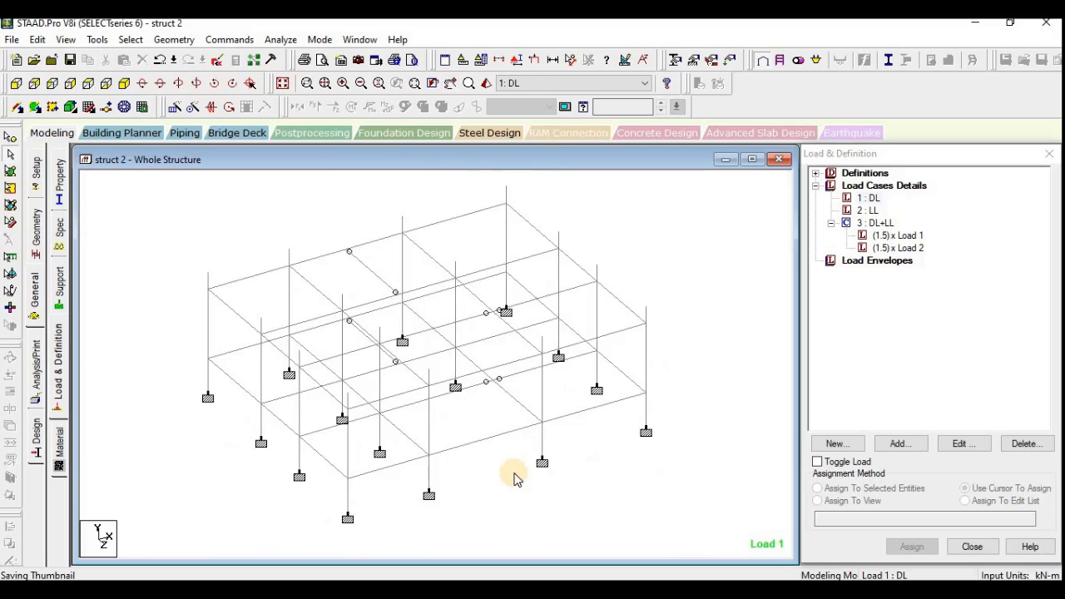
click(865, 199)
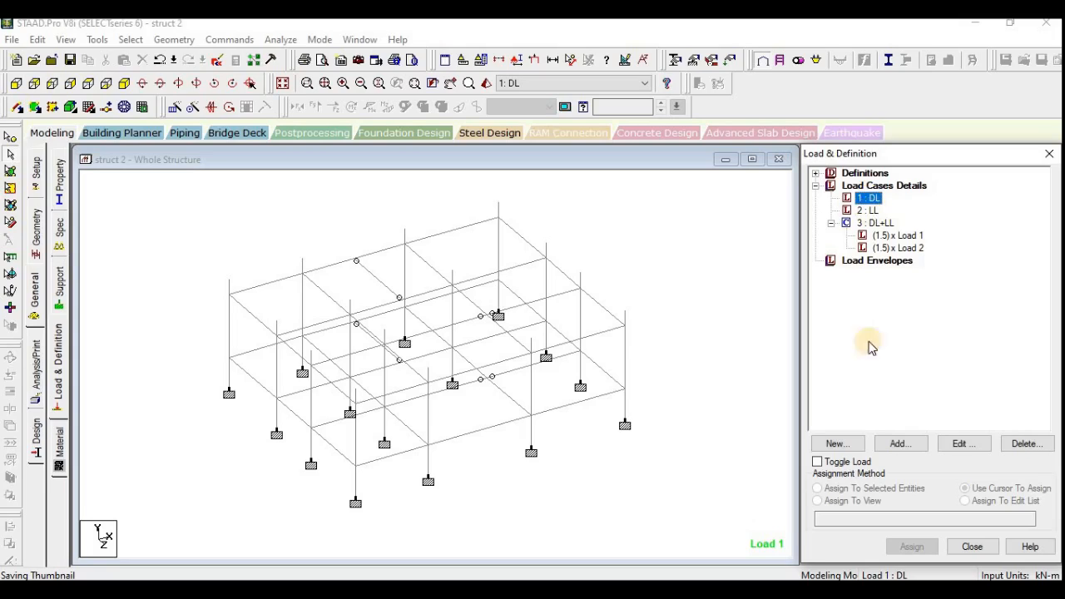
click(899, 444)
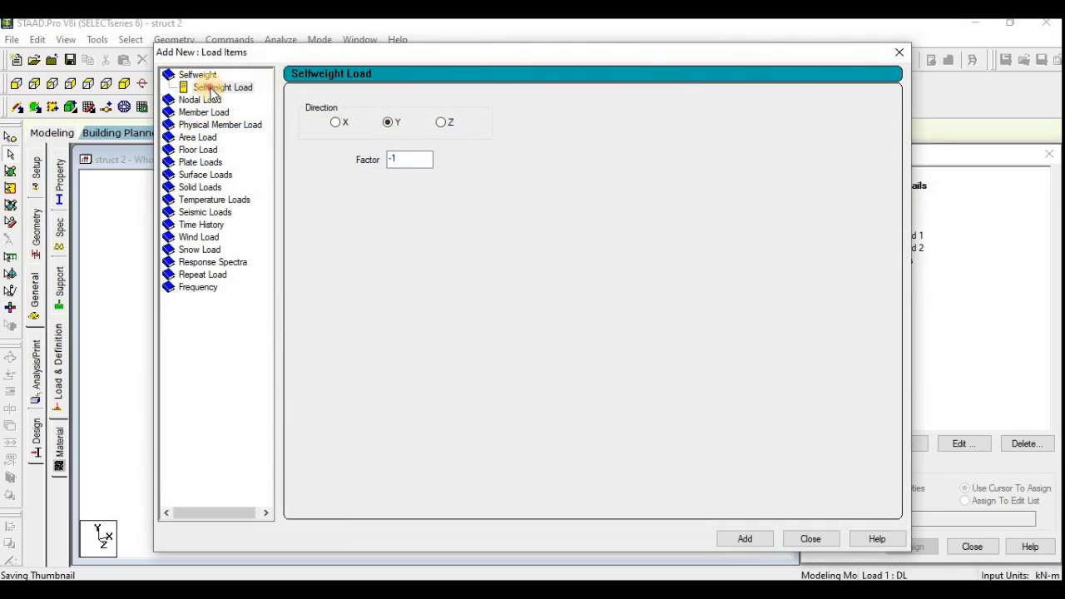
click(212, 88)
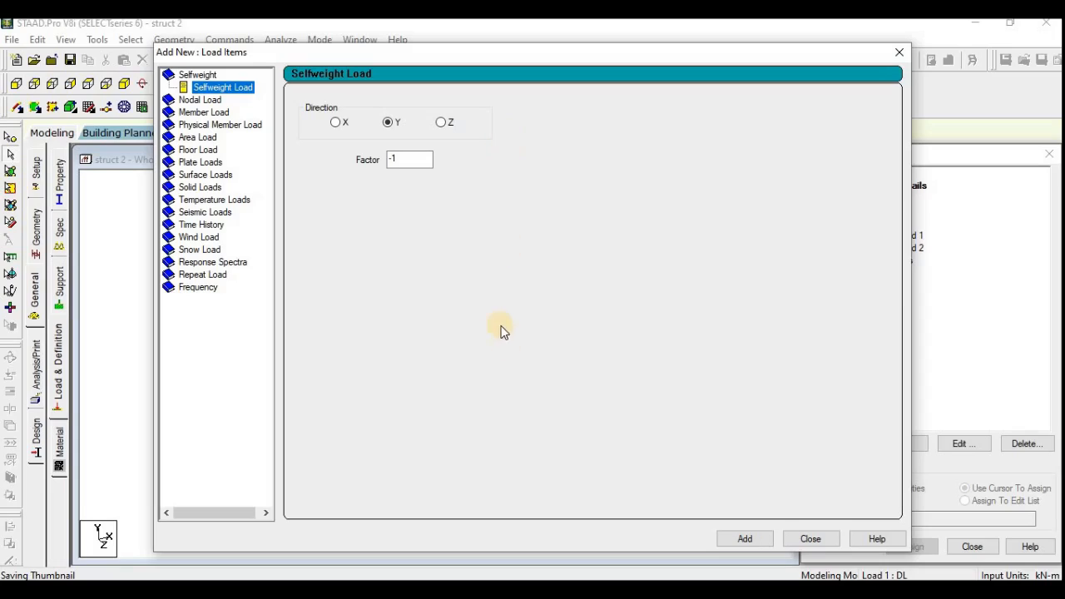
click(398, 166)
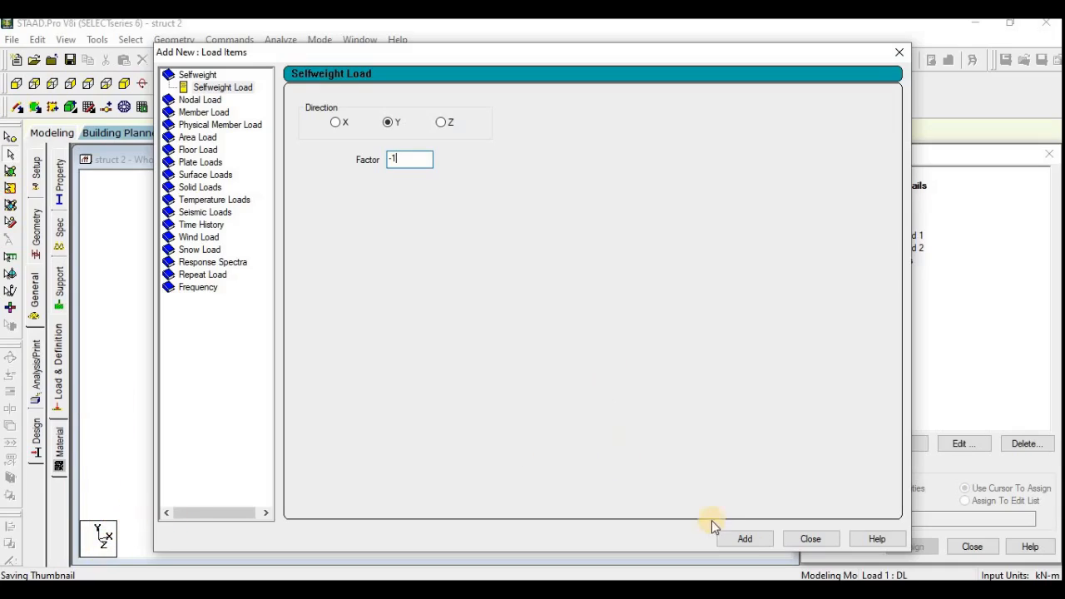
click(729, 540)
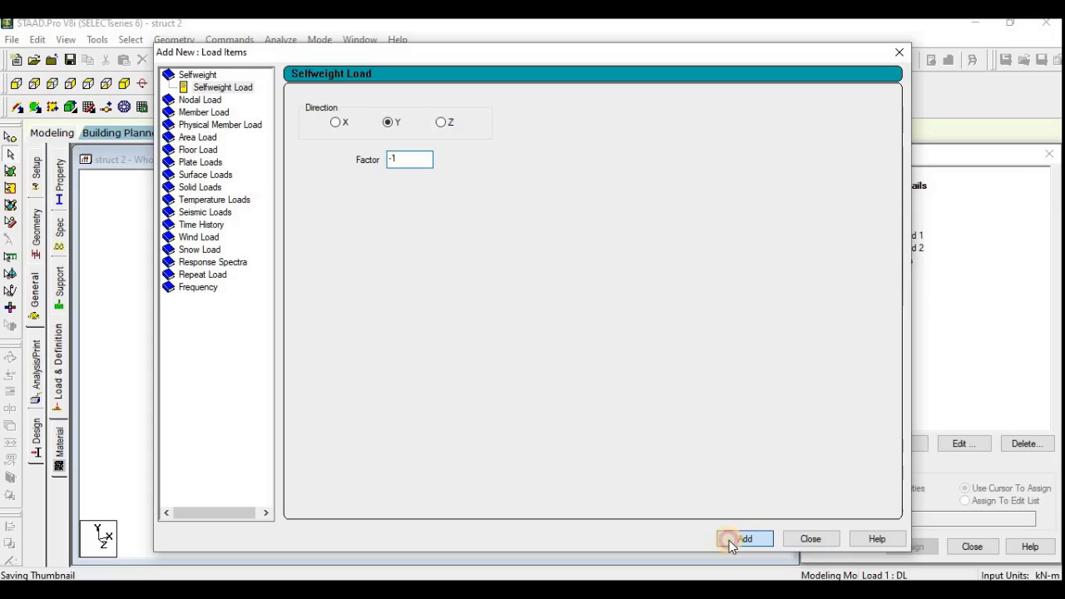
click(810, 539)
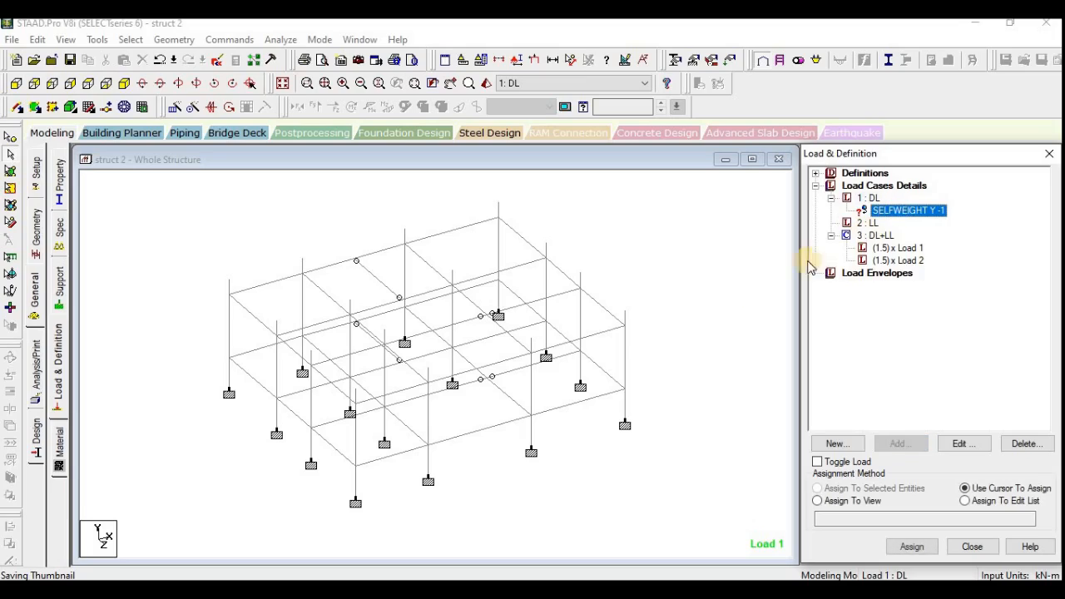
Assign the DL selfweight load to all members in the view.
click(966, 500)
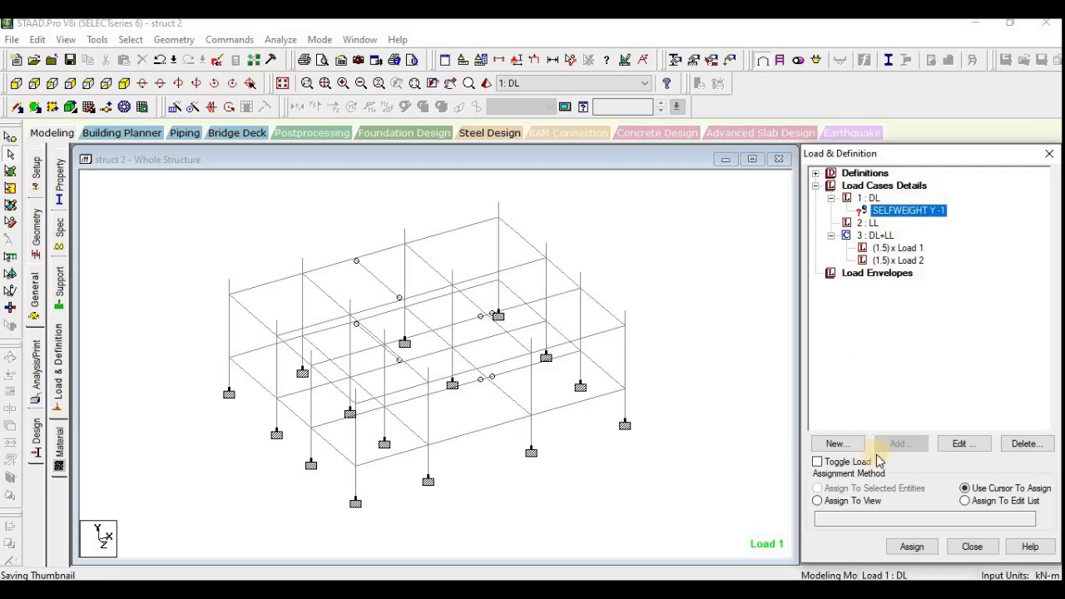
click(852, 501)
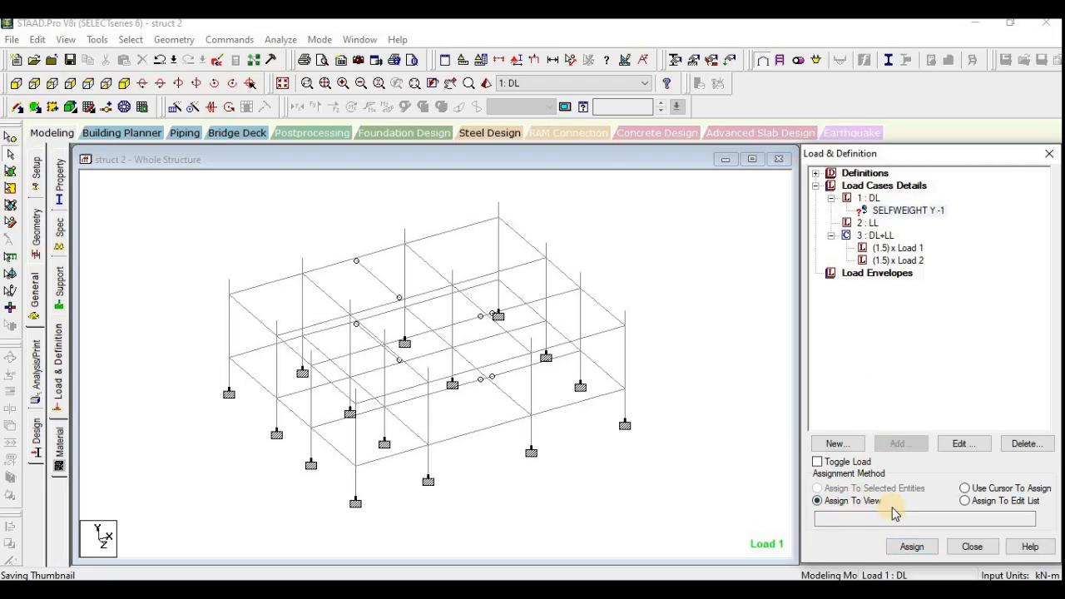
click(912, 548)
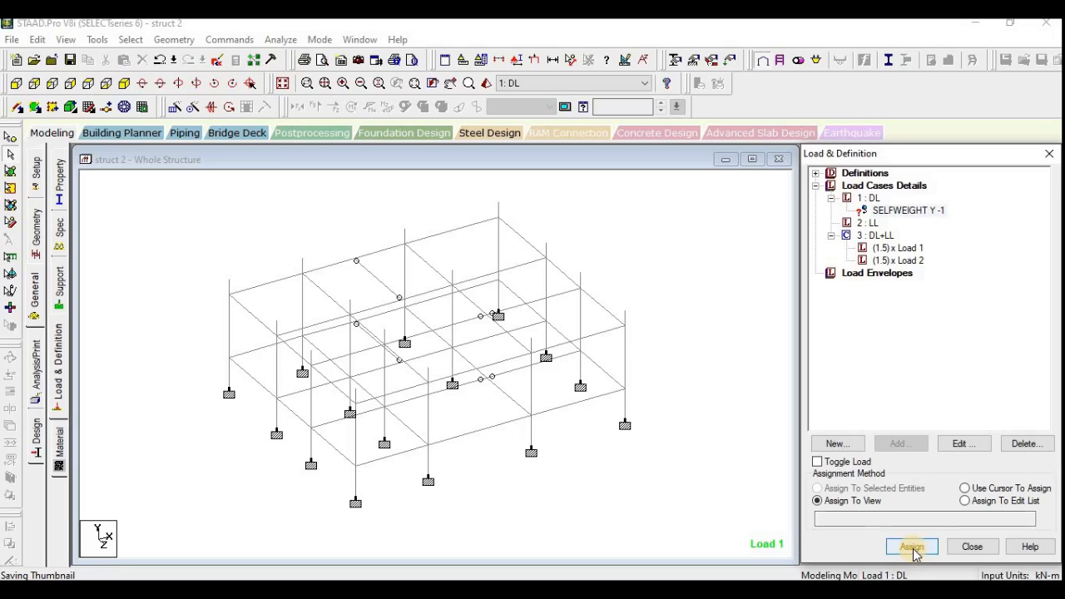
click(951, 394)
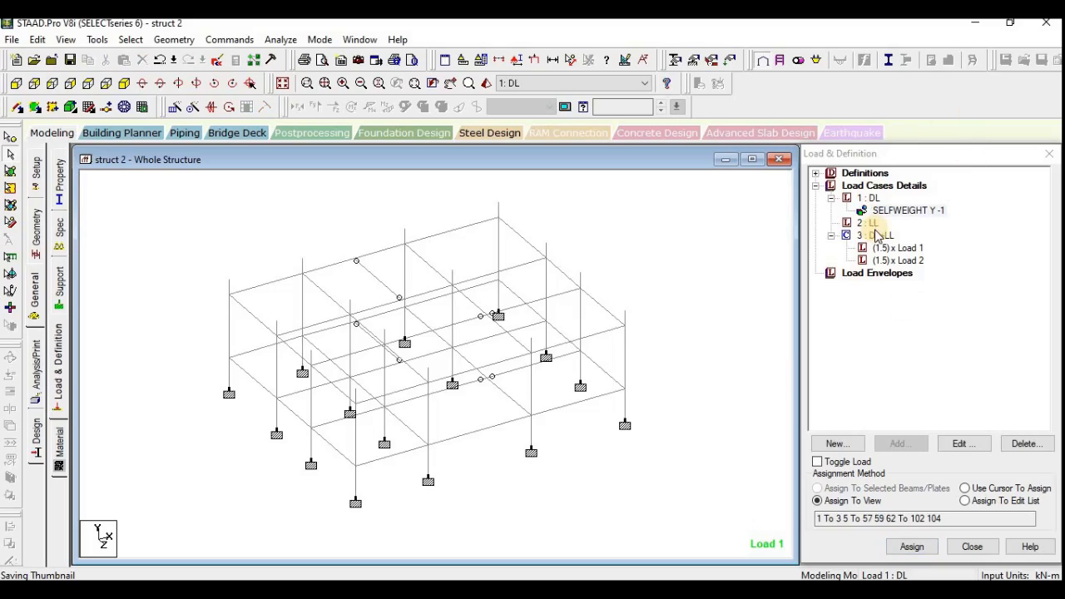
Open the floor load definition for a new load item in load case 2 (LL).
click(871, 224)
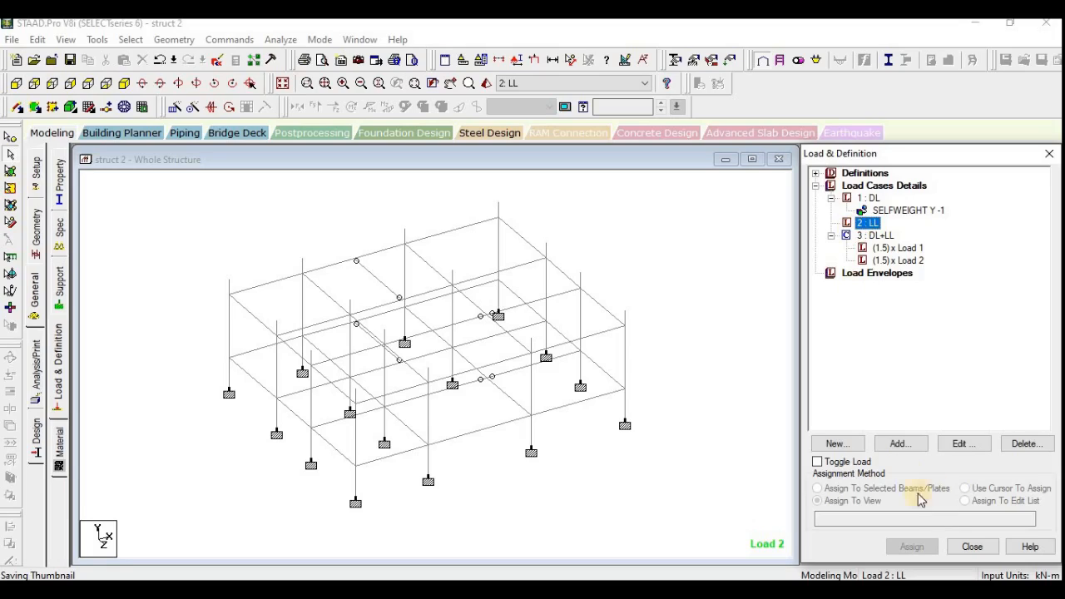
click(903, 443)
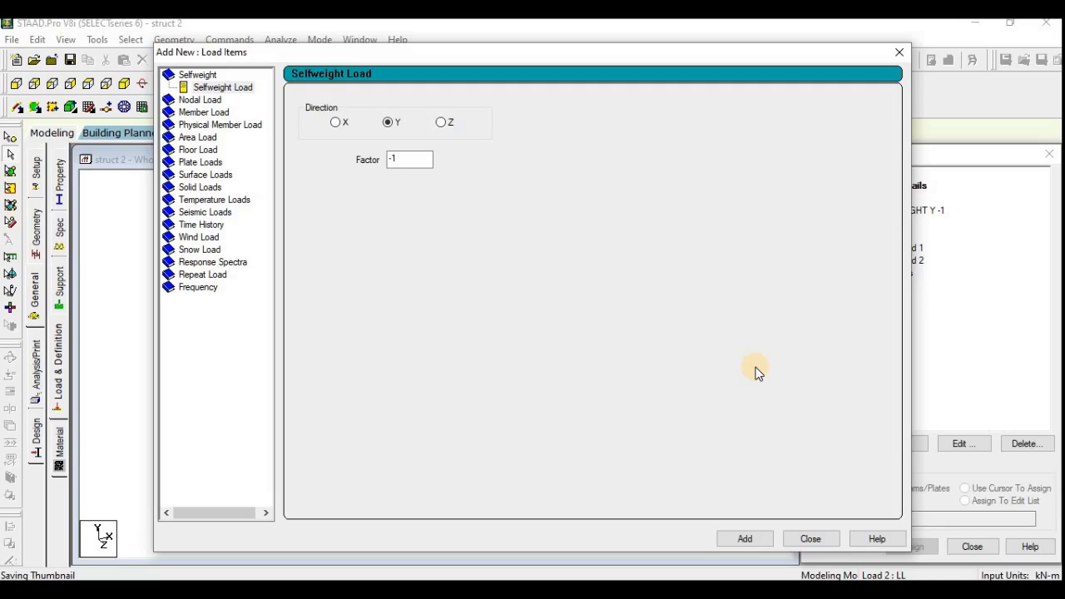
click(197, 151)
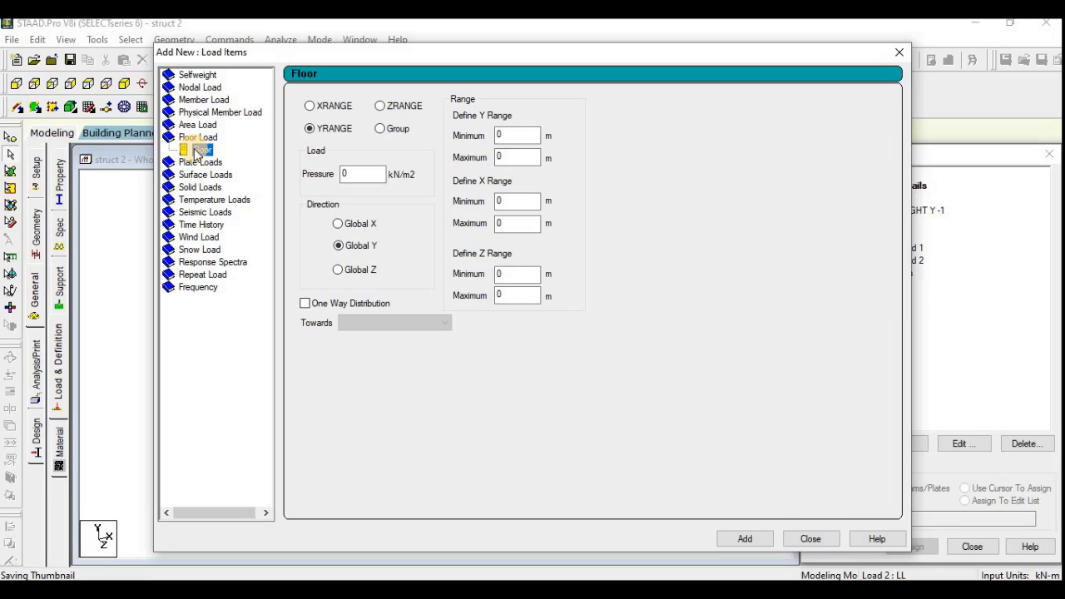
double_click(343, 174)
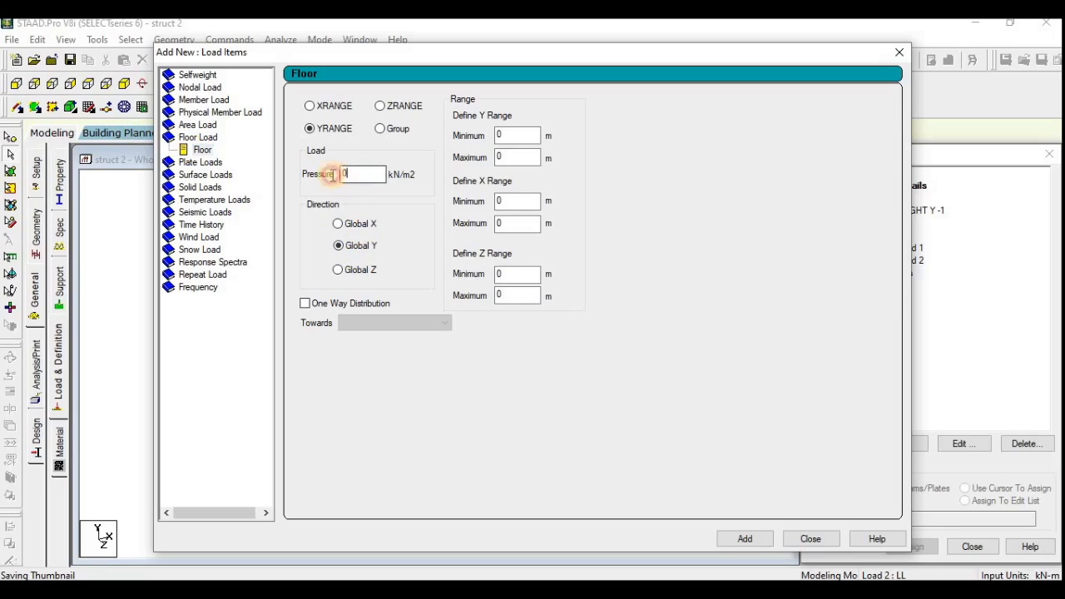
double_click(198, 139)
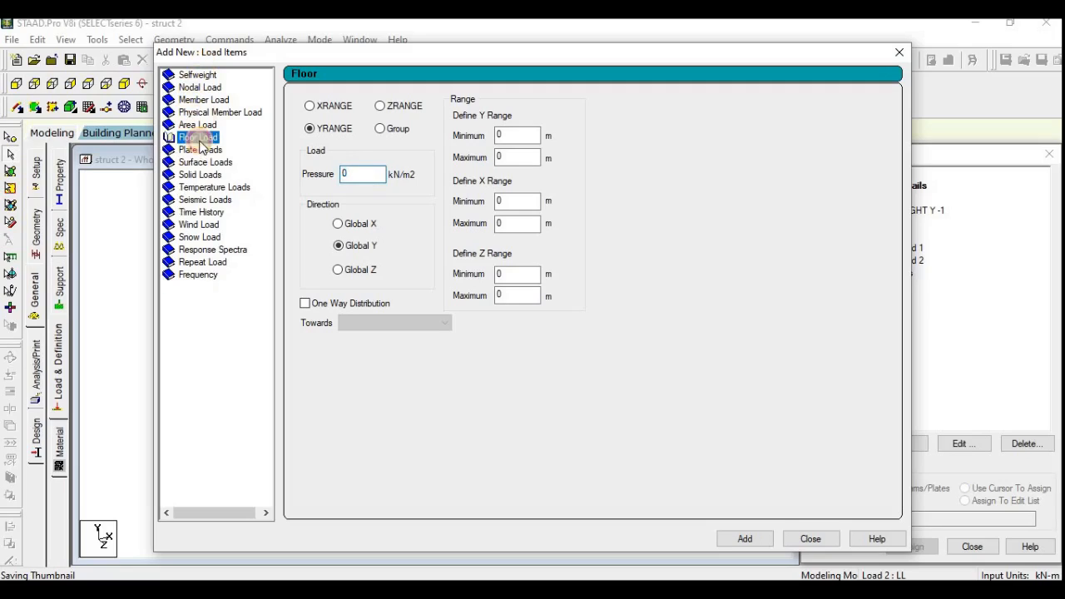
double_click(196, 75)
double_click(198, 150)
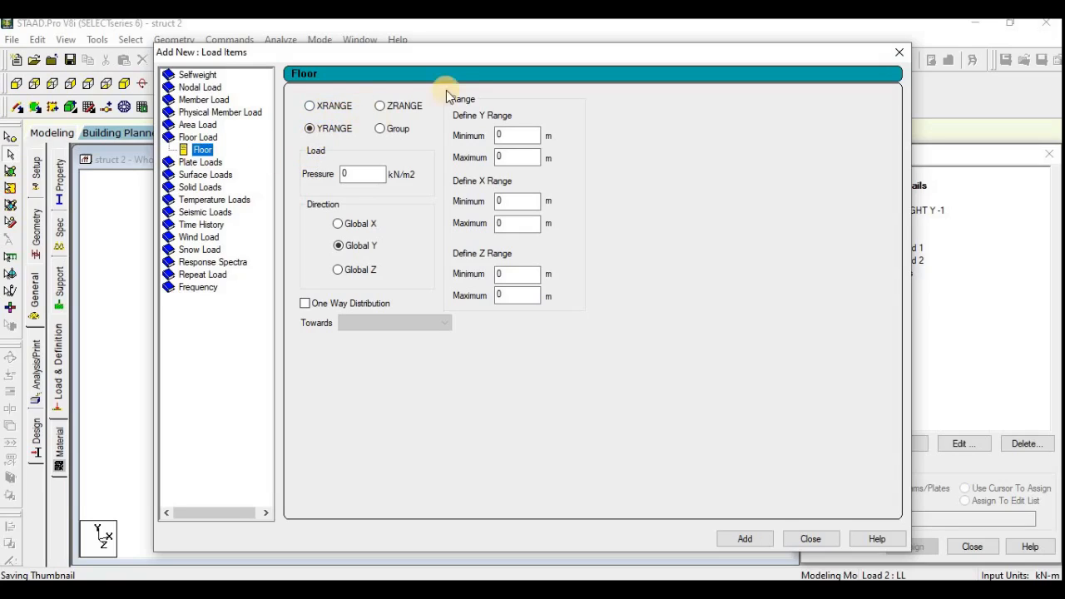
Uncover the frame behind the load dialog and pick the corner nodes at the lower and upper floor levels.
drag(658, 83, 740, 84)
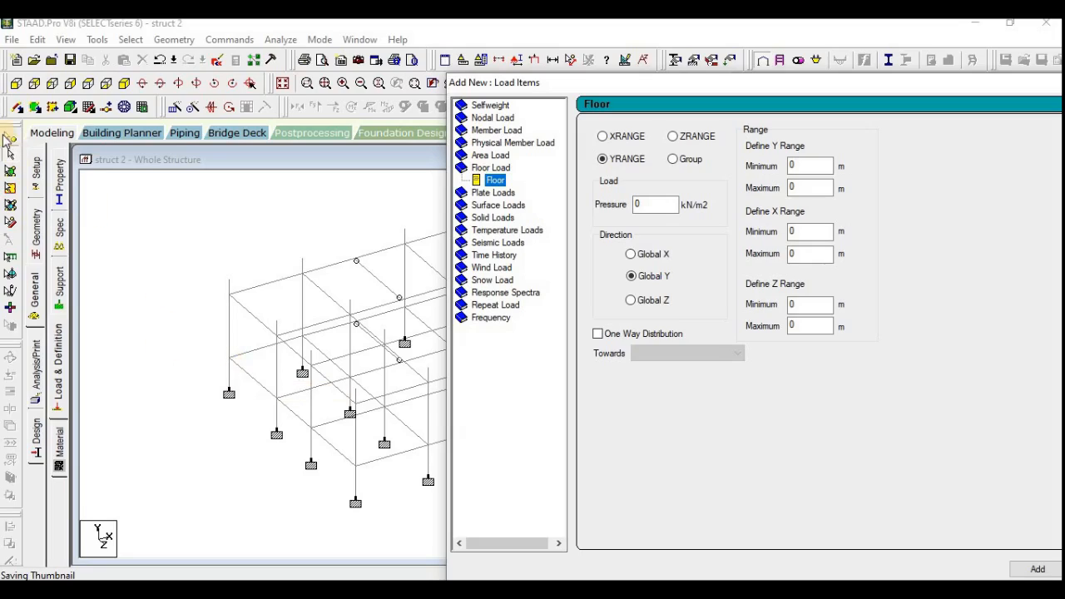
click(9, 138)
click(229, 358)
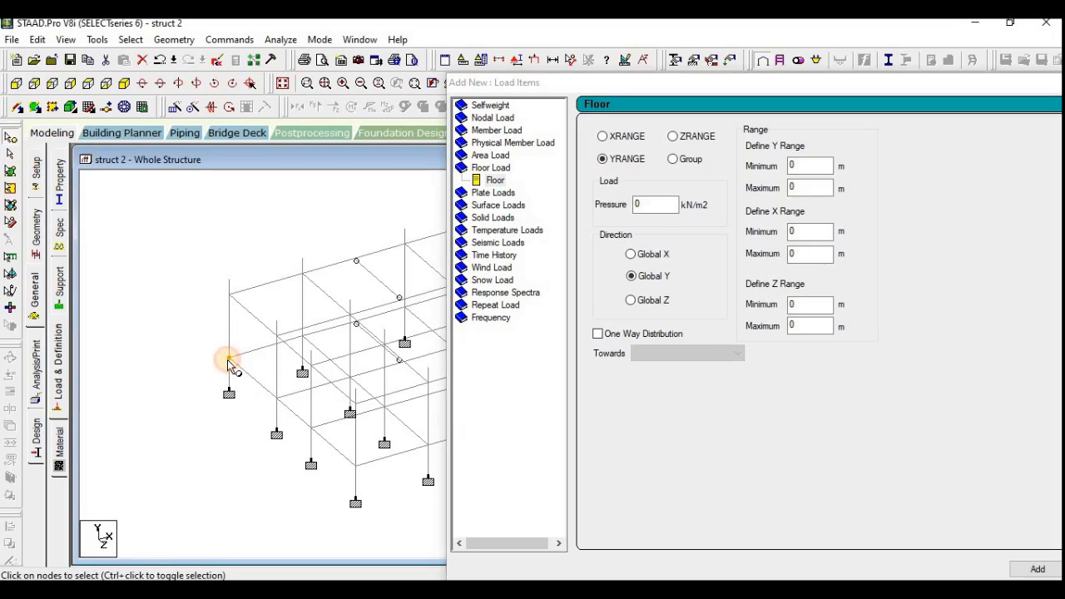
click(228, 295)
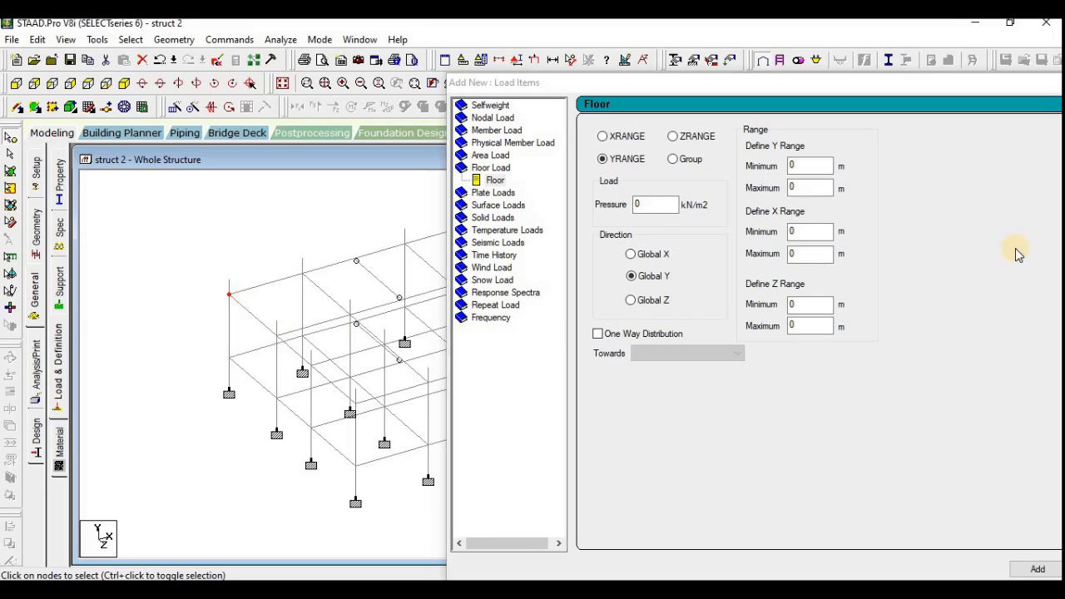
Add a -2 kN/m2 Global Y floor load over the Y range 0 to 3.15 m to load case 2 and display its distribution.
double_click(794, 188)
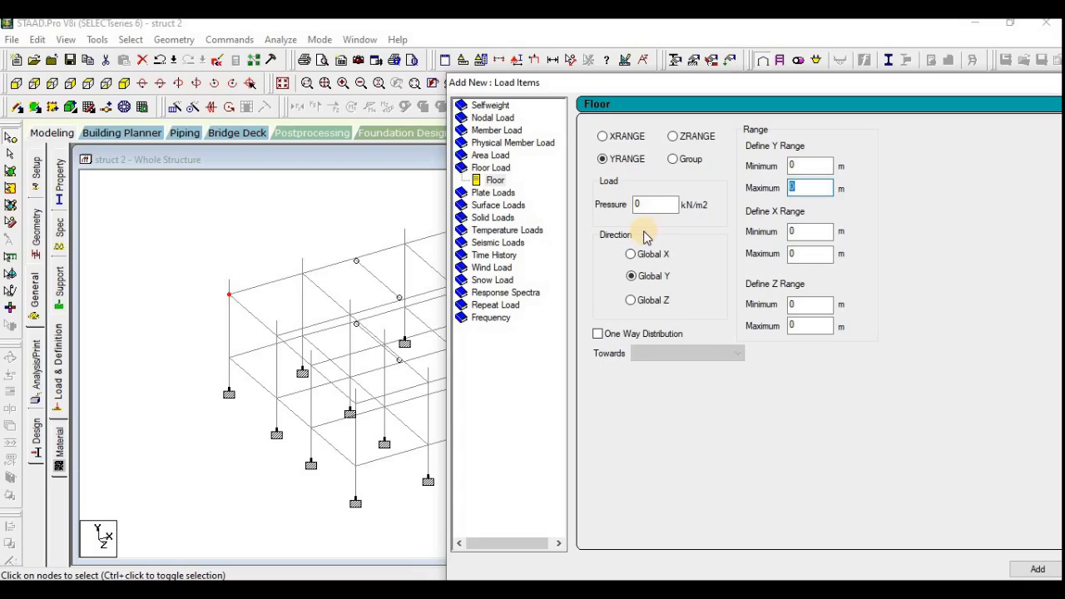
text(3.15)
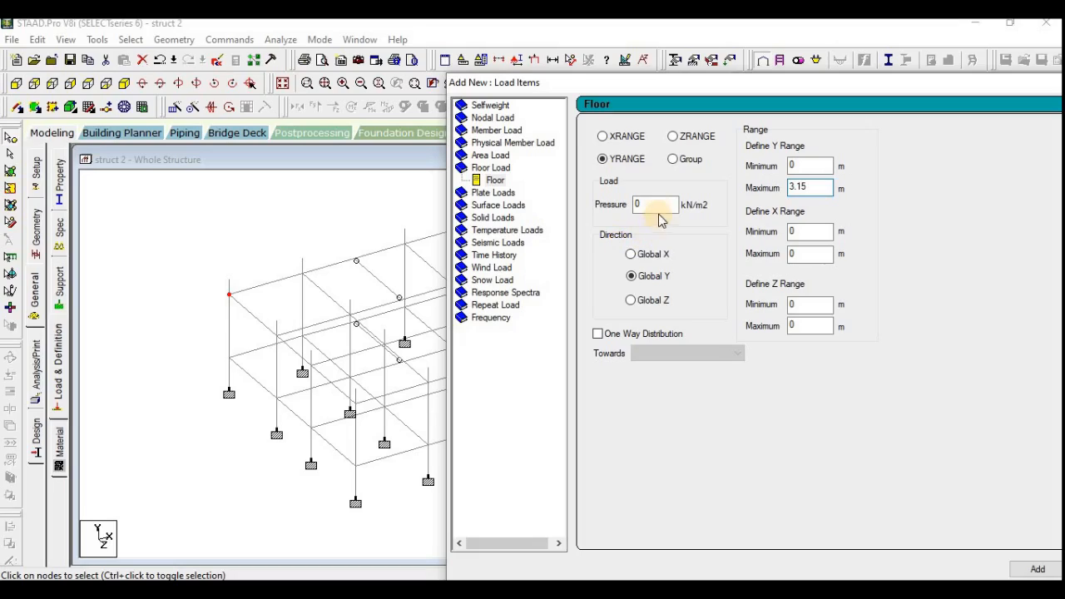
double_click(656, 204)
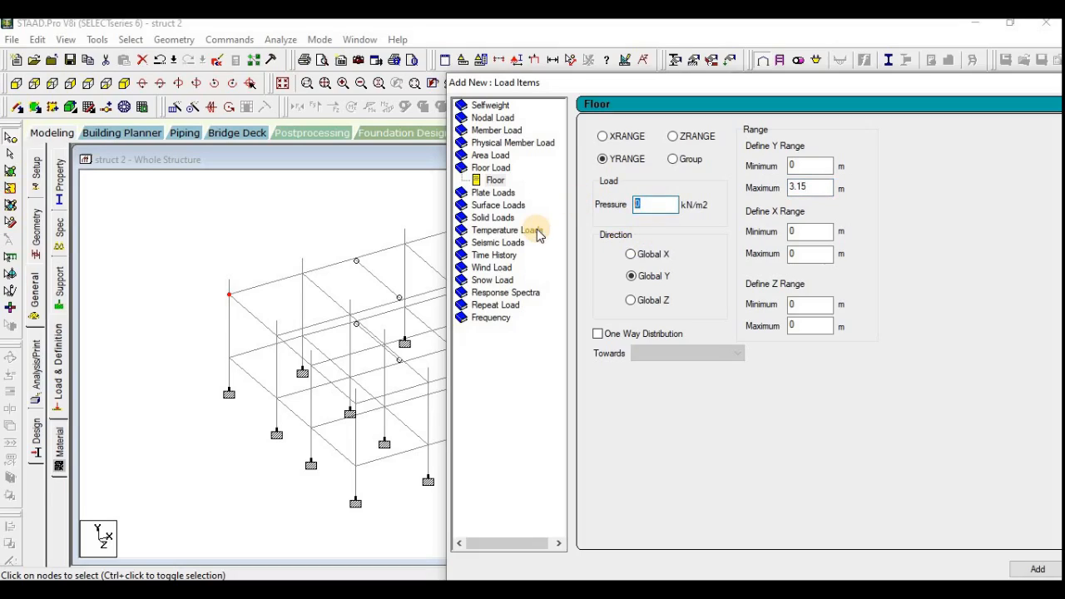
text(-2)
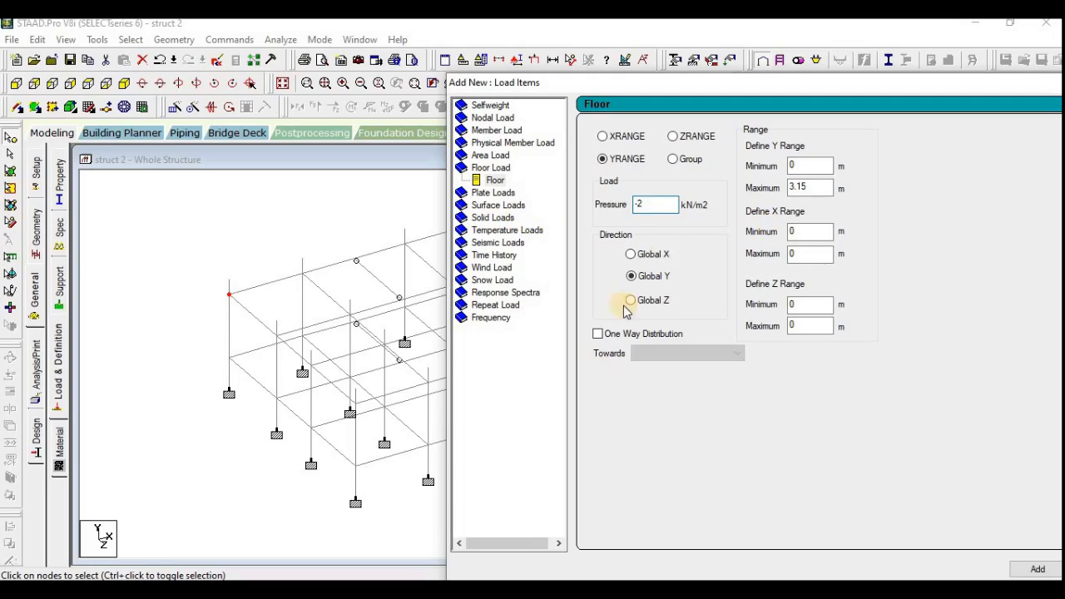
drag(713, 83, 428, 35)
click(700, 512)
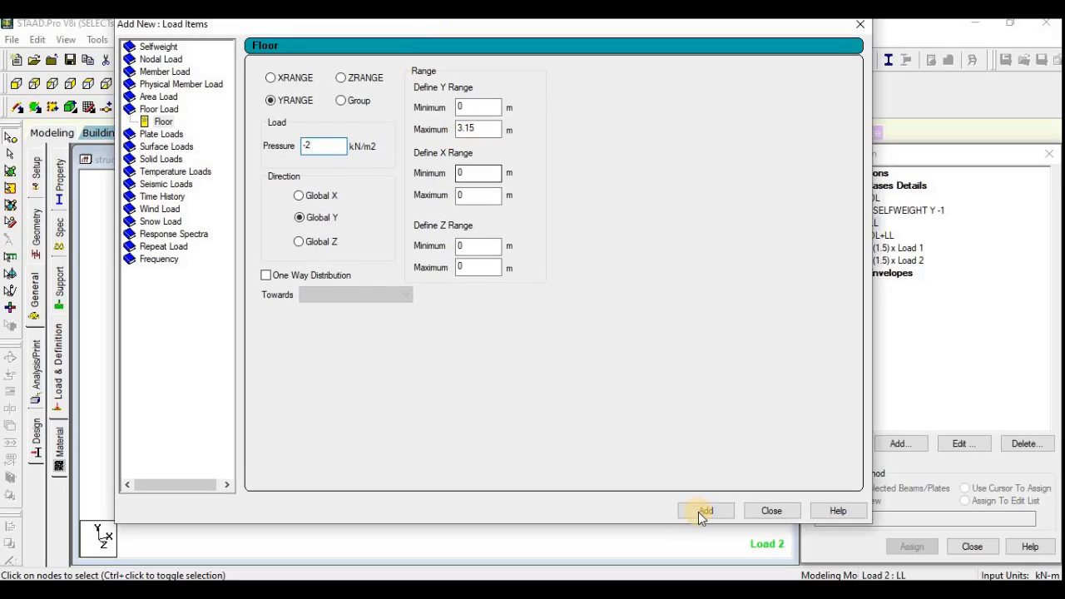
click(766, 511)
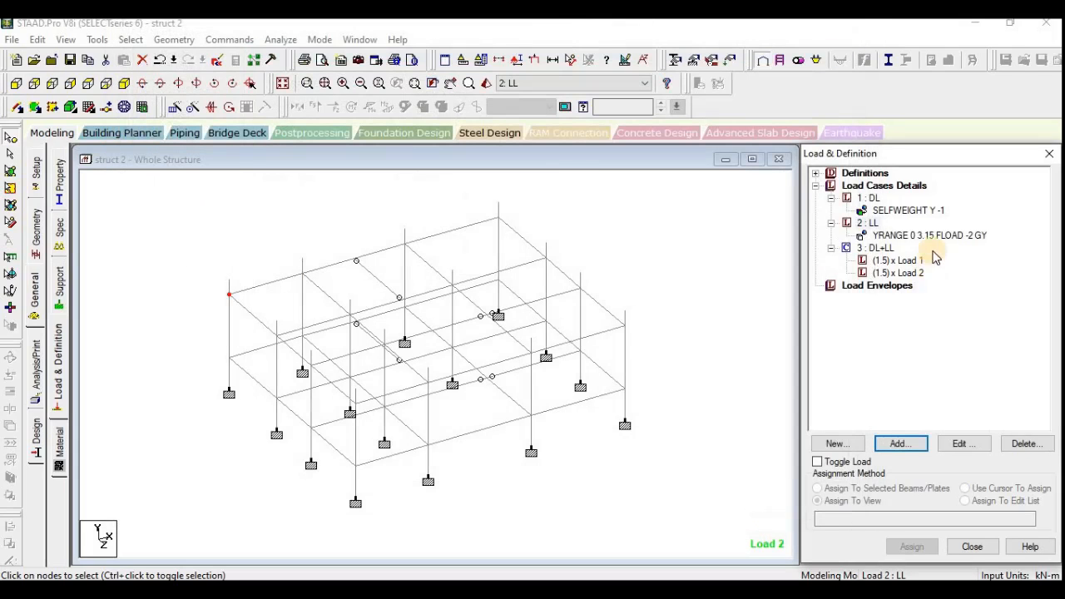
click(911, 236)
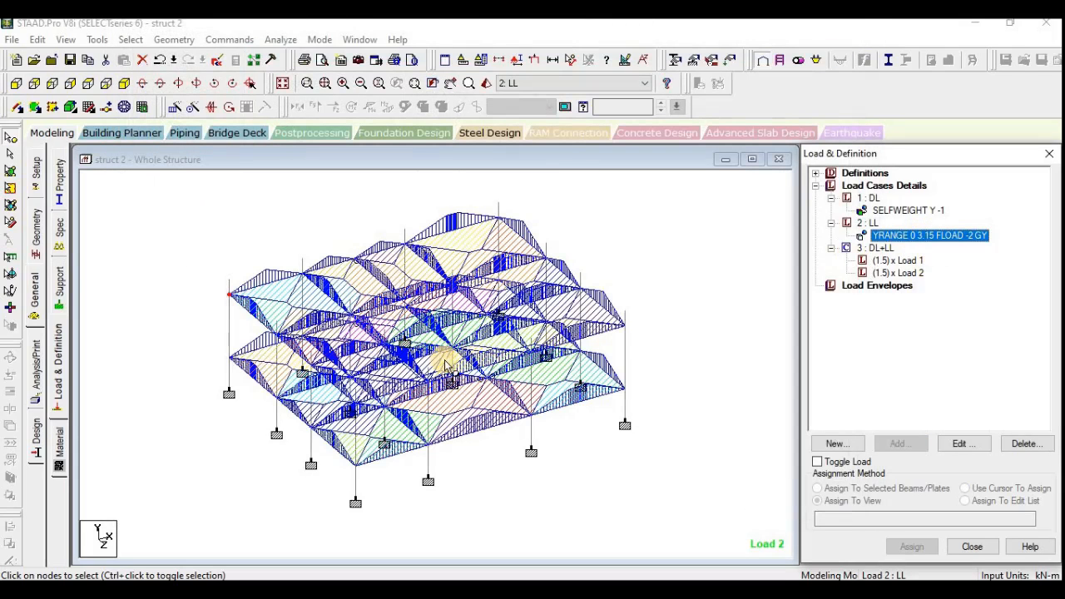
Examine the LL floor load distribution across the frame's floor panels and accept the automatic file save.
click(574, 462)
click(905, 237)
click(366, 306)
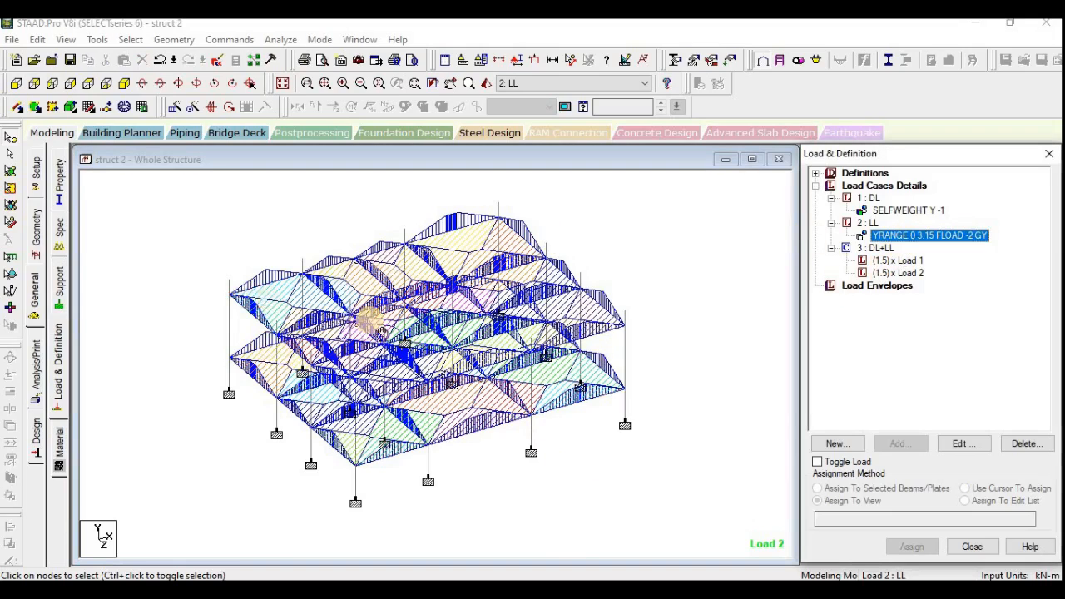
scroll(366, 306, up, 5)
scroll(363, 301, up, 1)
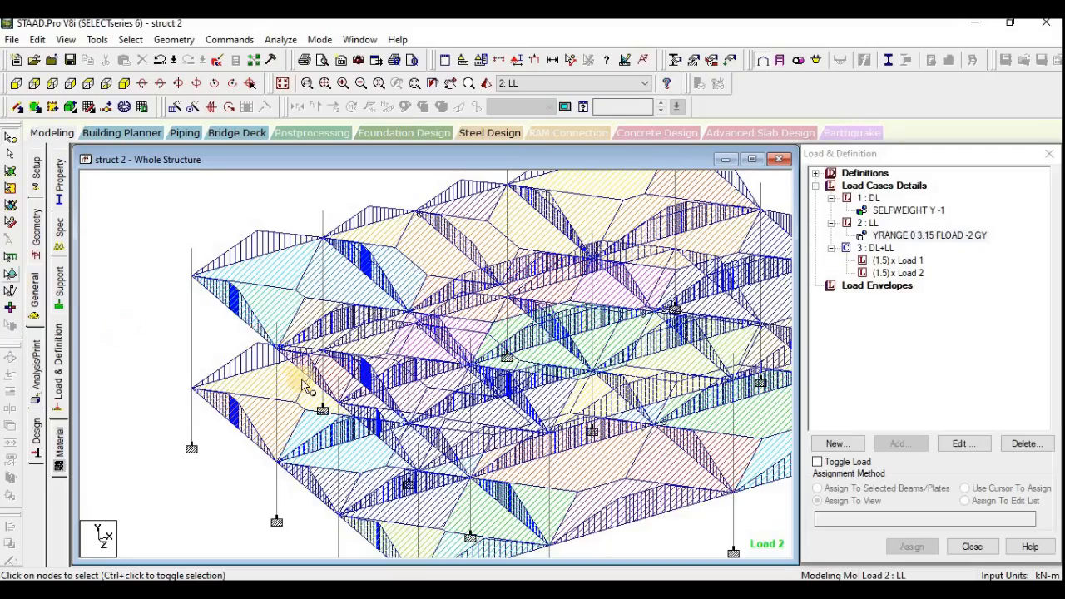
scroll(239, 281, up, 1)
middle_drag(240, 282, 356, 372)
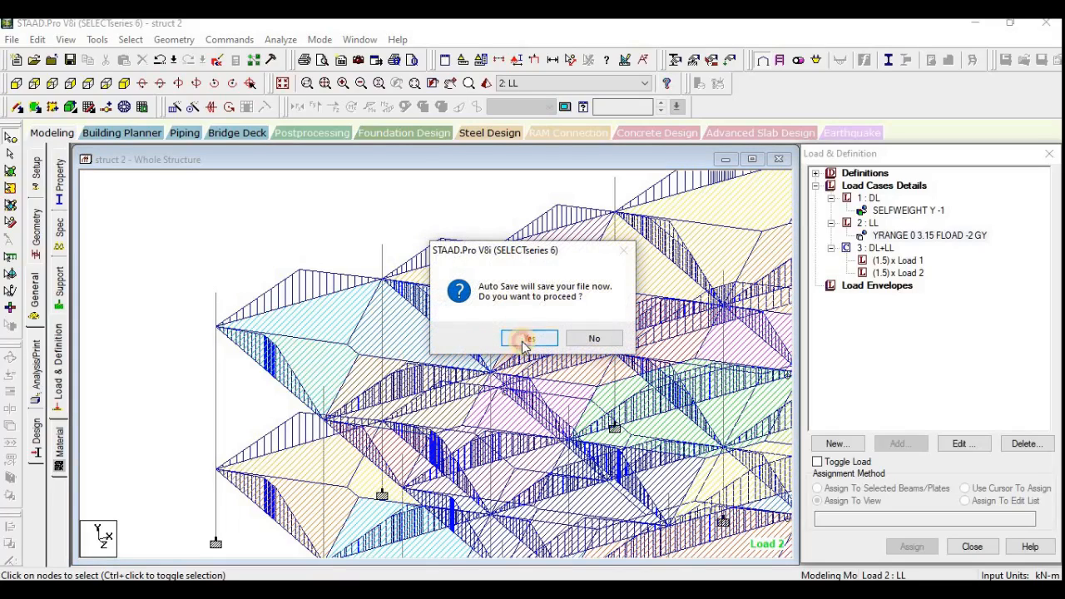
click(521, 338)
click(438, 325)
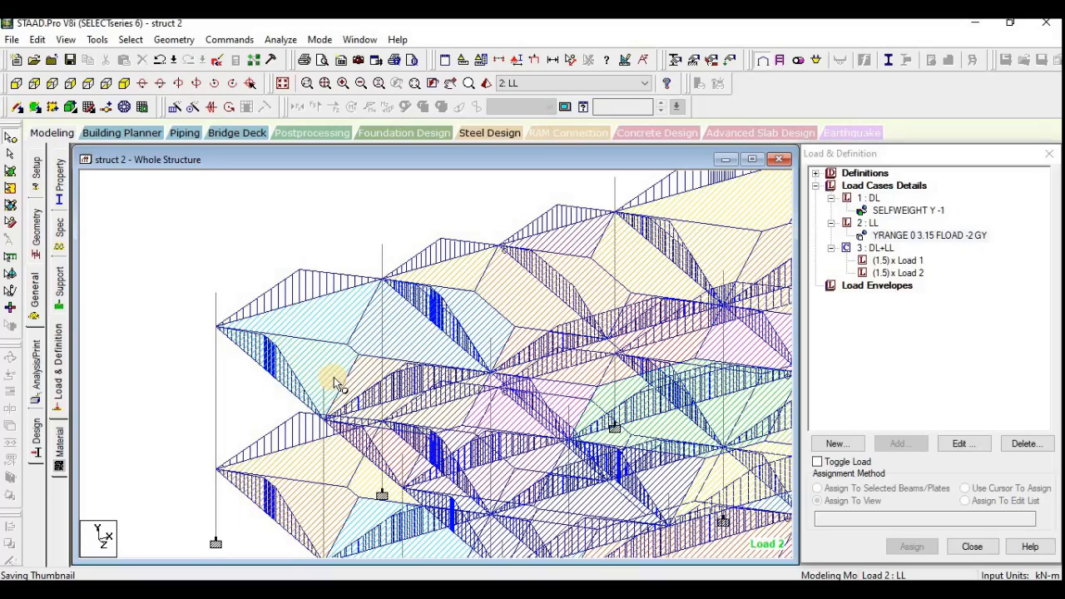
Examine the shapes of the distributed floor load on the beams around the upper-level corner panel.
middle_drag(340, 369, 304, 359)
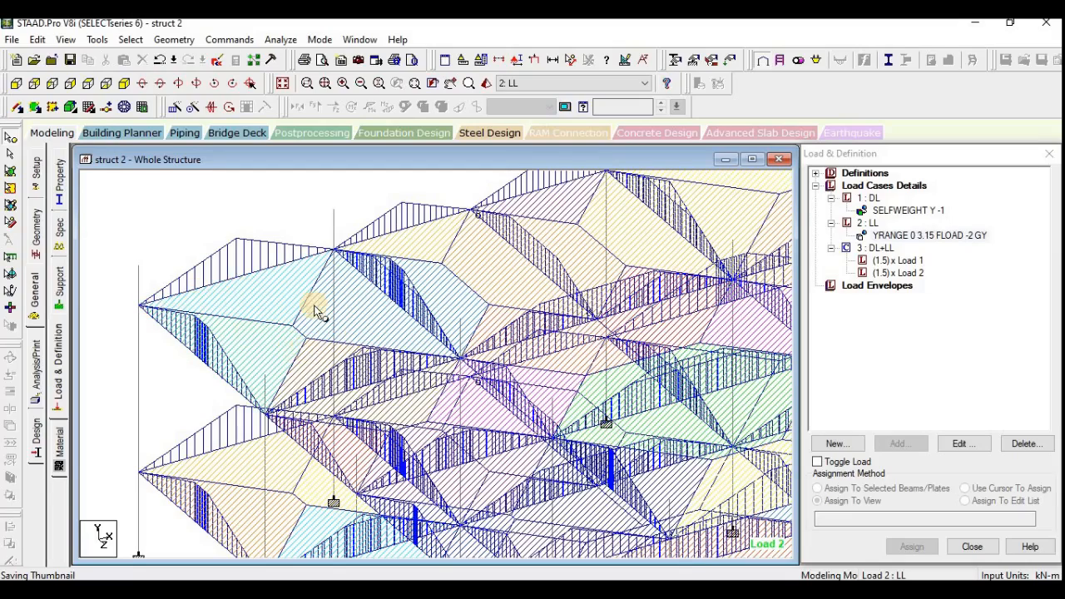
middle_drag(260, 311, 238, 325)
scroll(327, 330, up, 1)
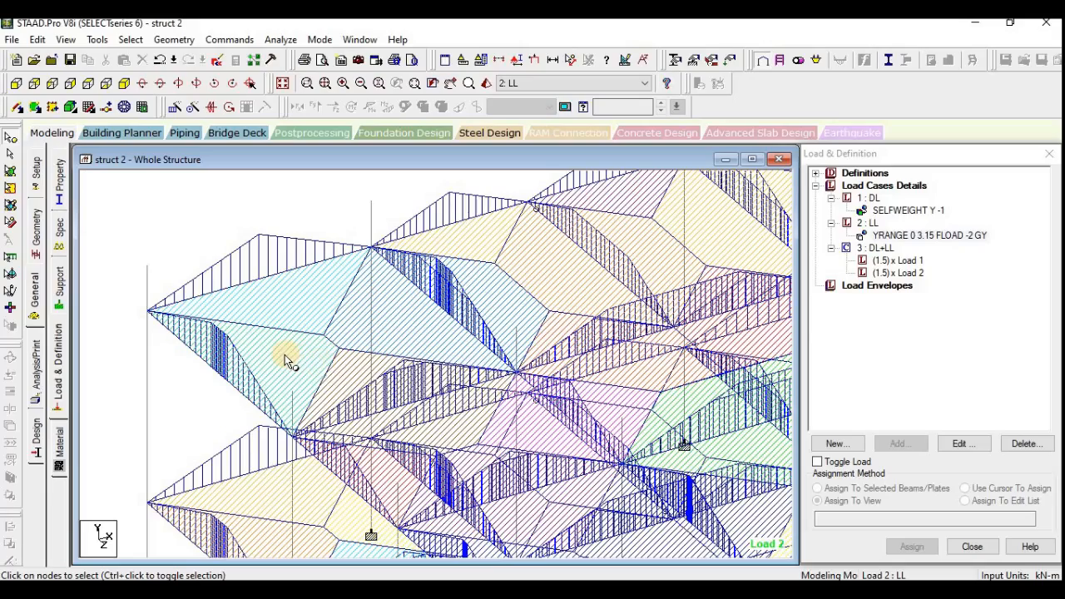
scroll(285, 355, up, 2)
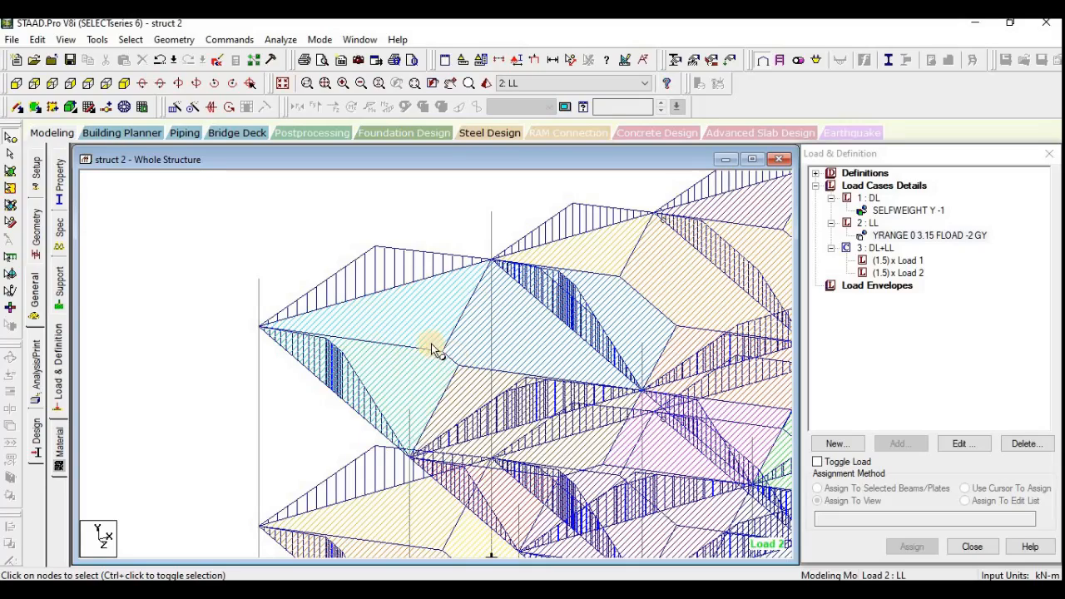
scroll(430, 366, down, 1)
scroll(430, 366, down, 1)
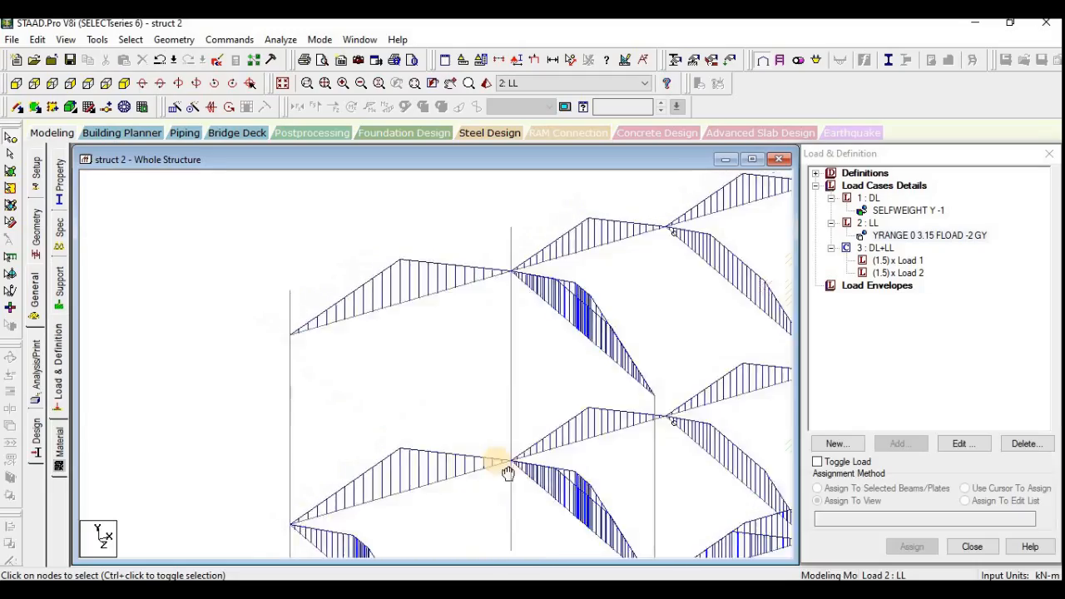
middle_drag(645, 391, 424, 408)
scroll(441, 408, down, 2)
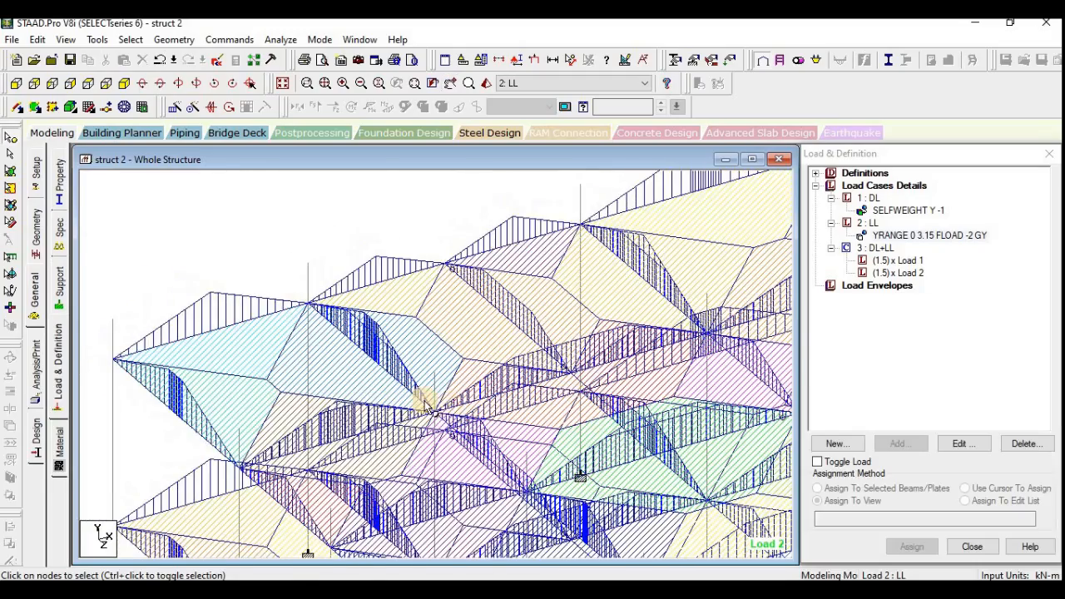
scroll(353, 384, up, 2)
scroll(351, 378, up, 1)
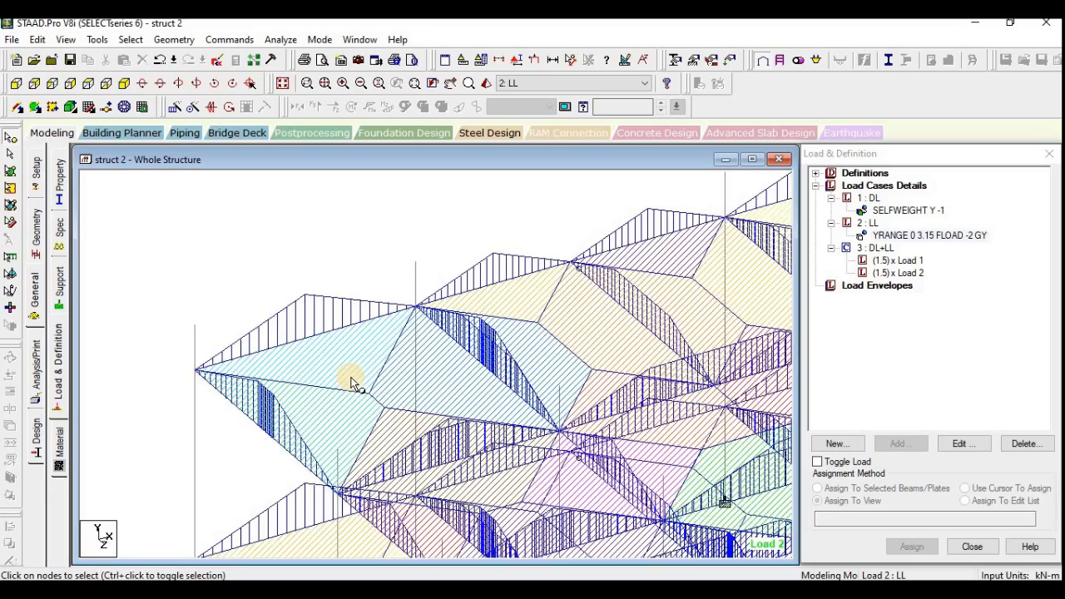
scroll(518, 477, up, 1)
middle_drag(518, 477, 753, 568)
scroll(484, 424, up, 2)
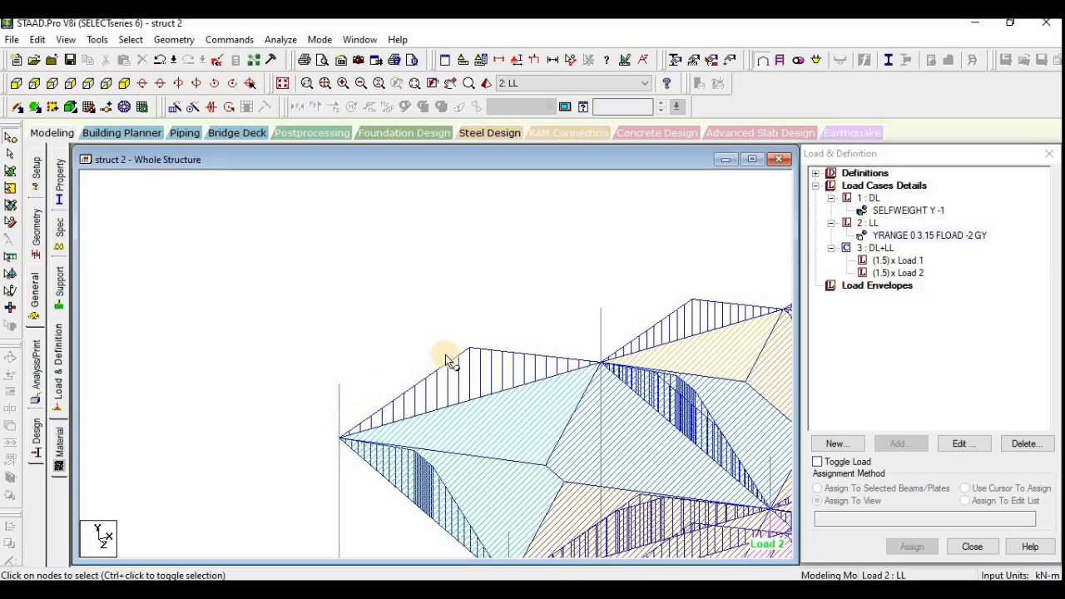
middle_drag(511, 409, 335, 274)
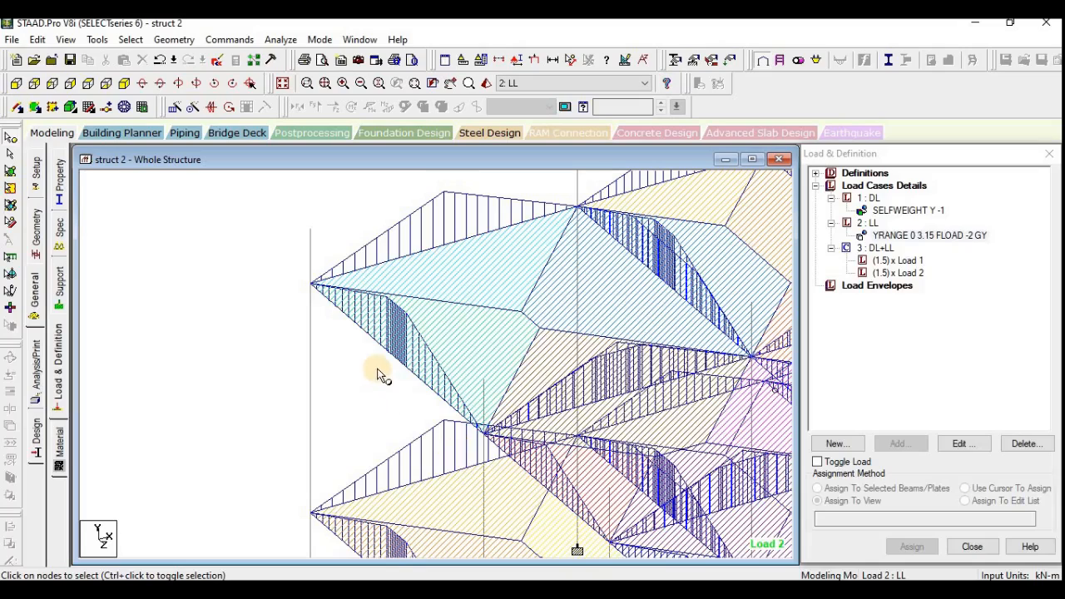
middle_drag(384, 374, 414, 428)
middle_drag(497, 356, 400, 394)
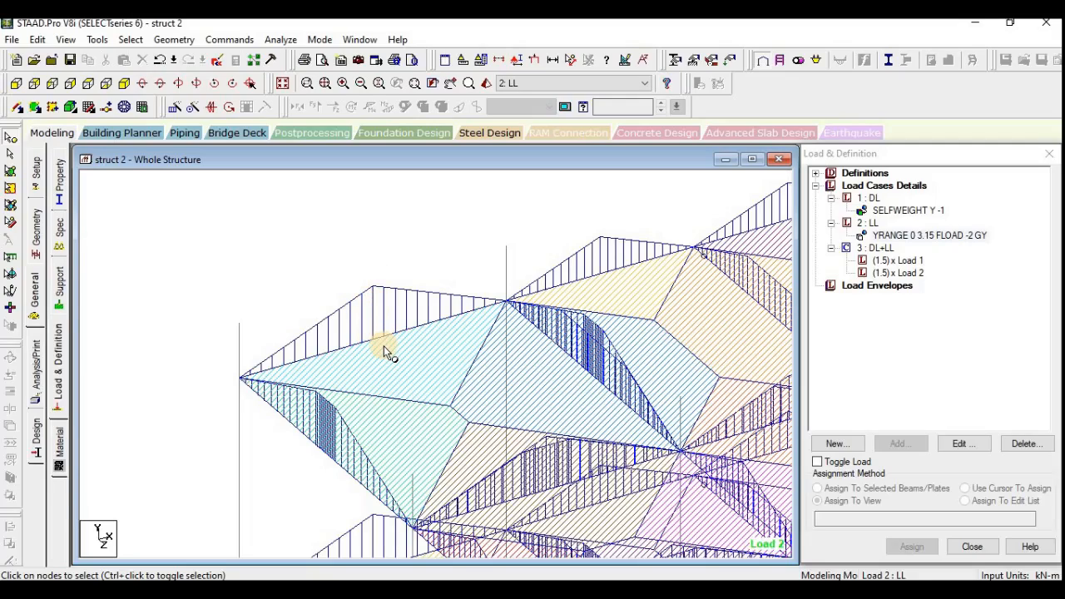
scroll(388, 360, down, 1)
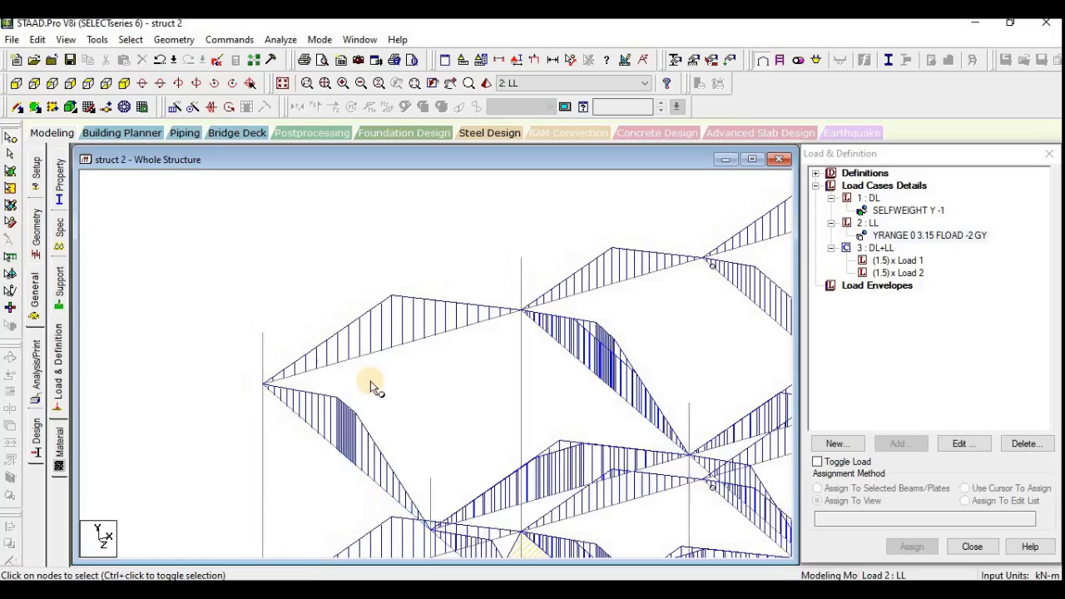
middle_drag(333, 442, 353, 367)
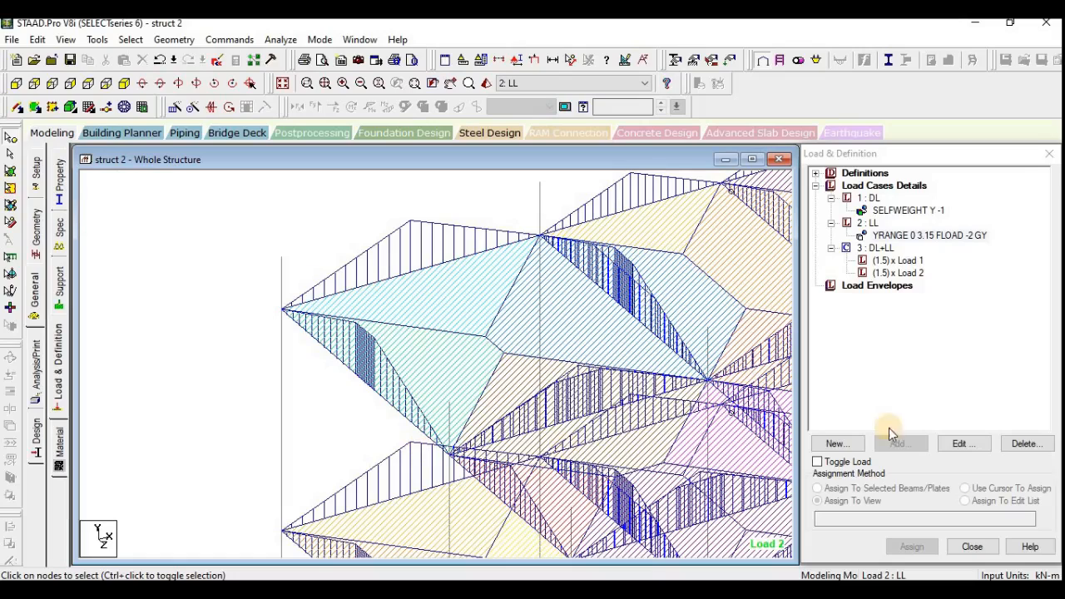
click(877, 237)
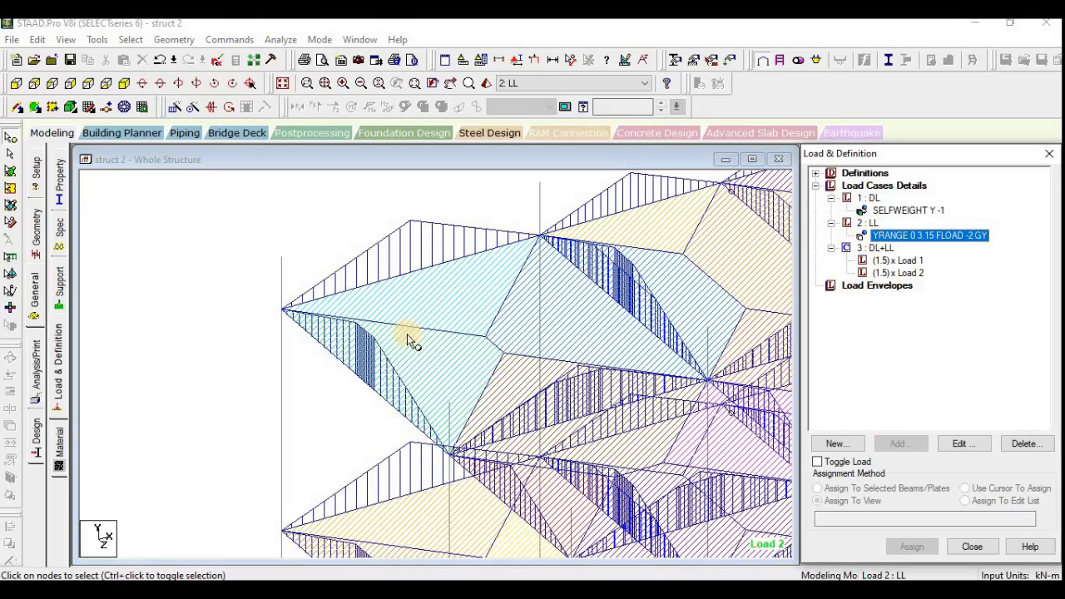
middle_drag(510, 456, 419, 416)
scroll(413, 412, down, 3)
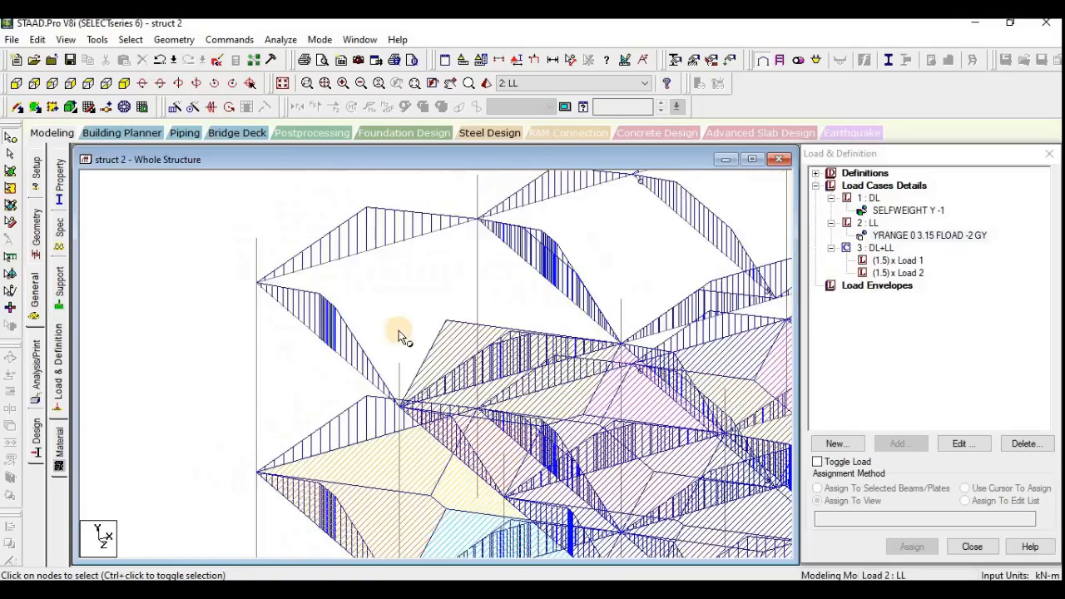
scroll(311, 278, up, 1)
middle_drag(371, 337, 472, 437)
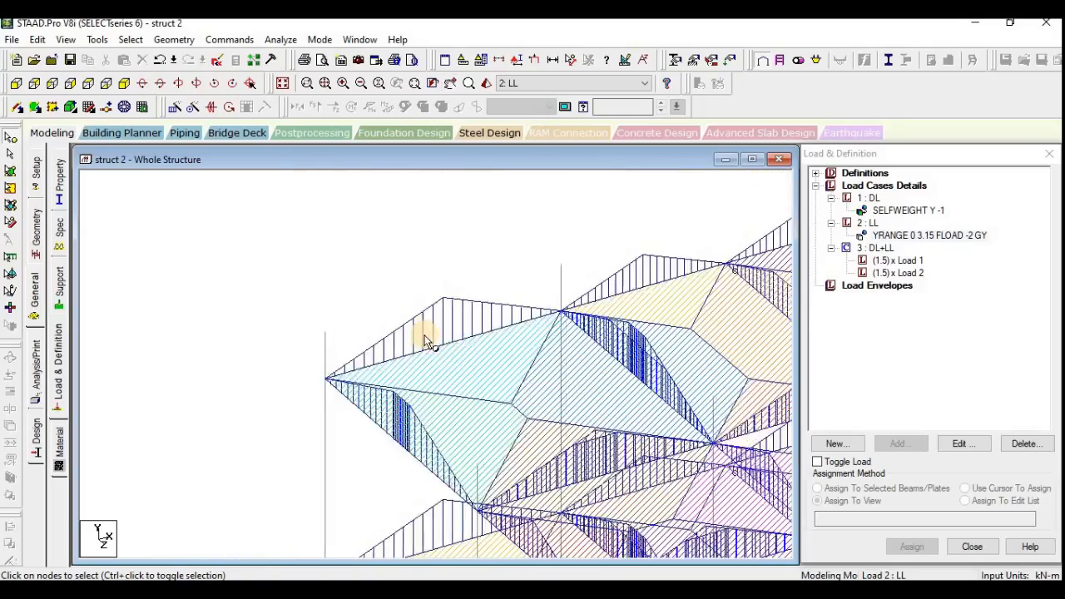
middle_drag(424, 333, 360, 312)
scroll(323, 347, up, 1)
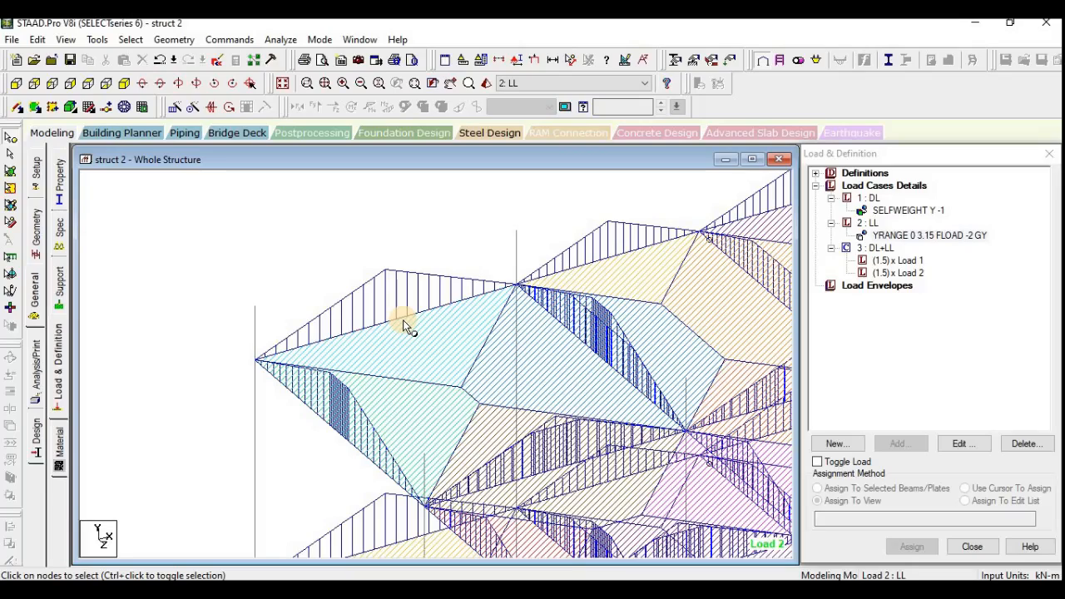
Delete the floor load from load case 2 (LL) and add a uniform member force of -1 kN/m in GY instead.
click(915, 235)
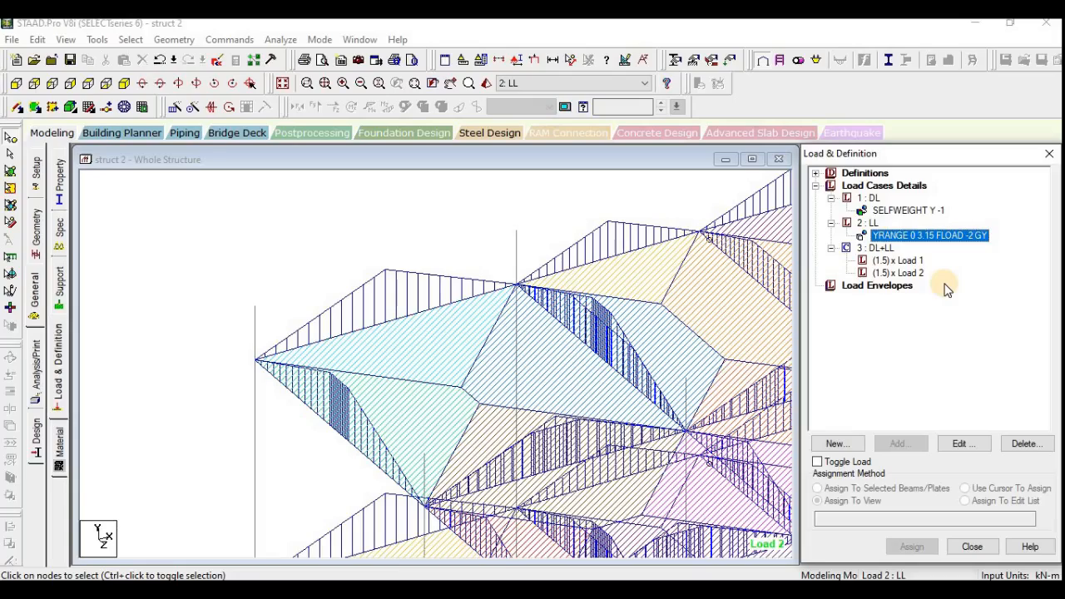
key(Down)
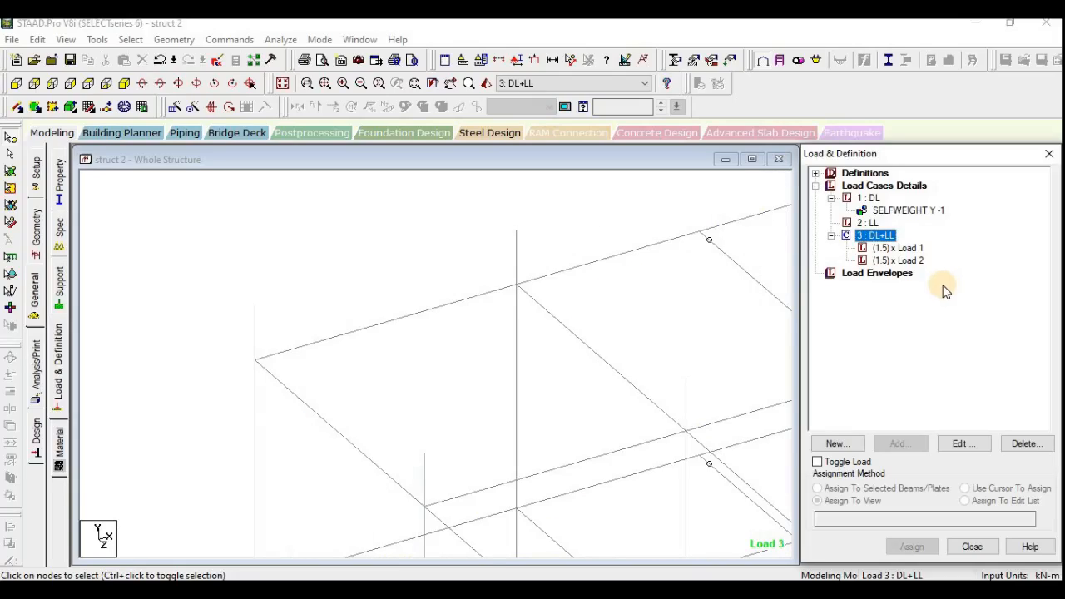
click(868, 223)
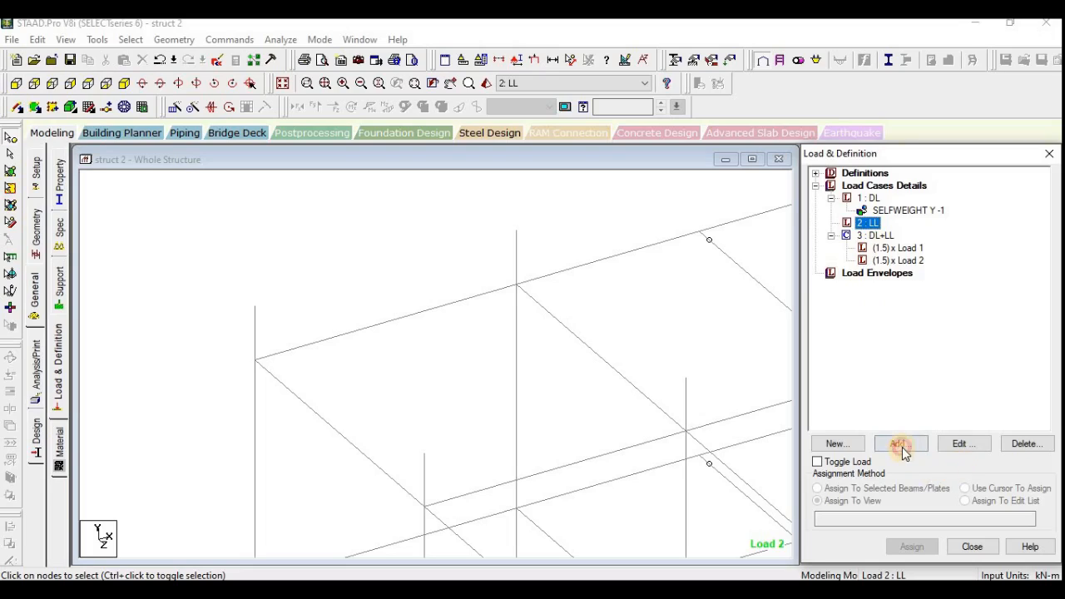
click(898, 443)
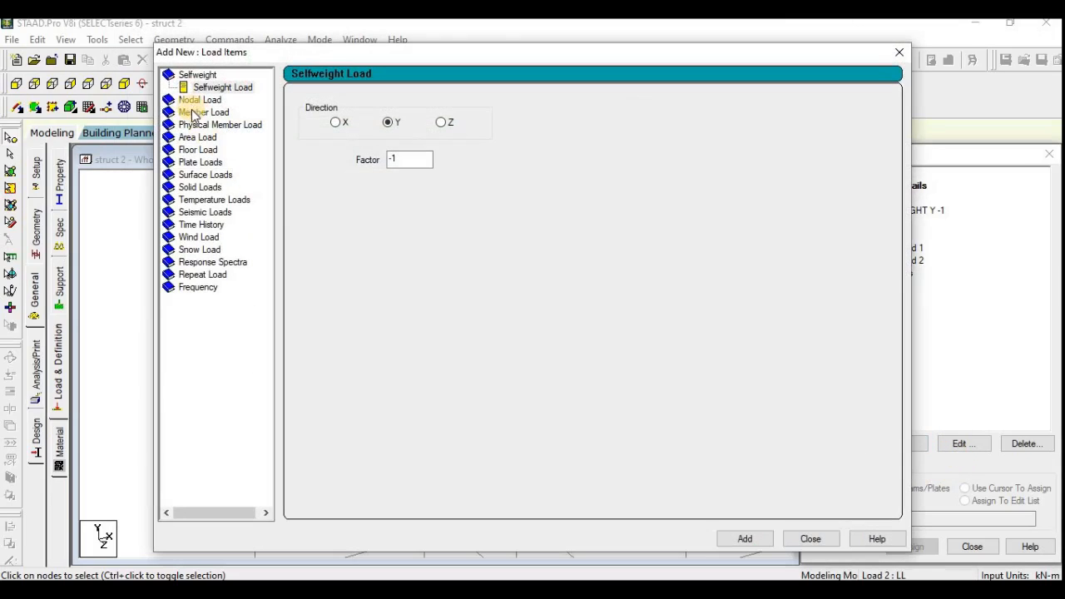
click(198, 112)
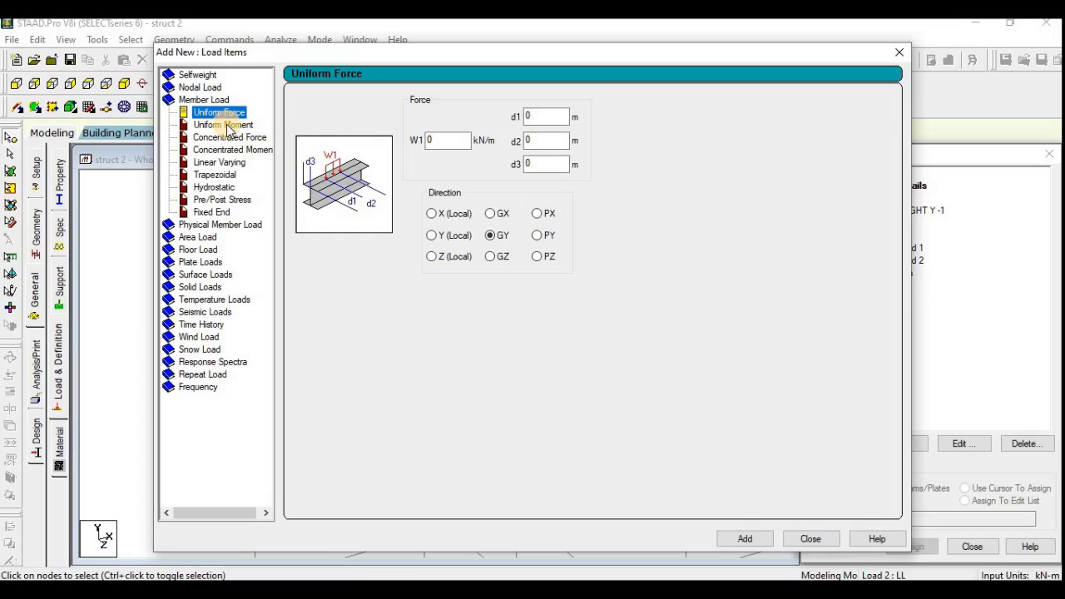
double_click(437, 139)
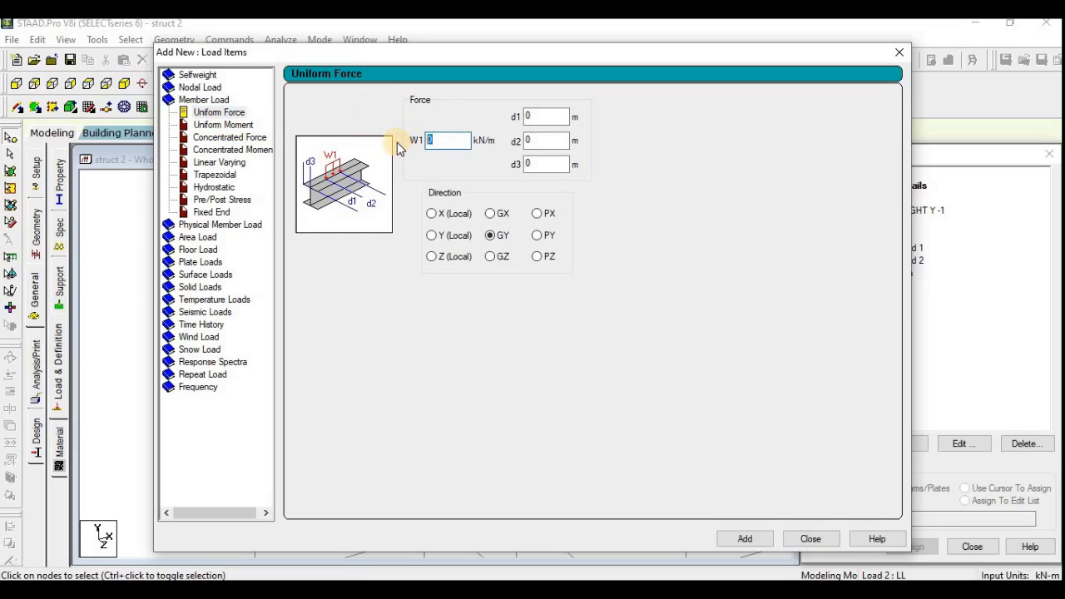
text(-1)
click(732, 541)
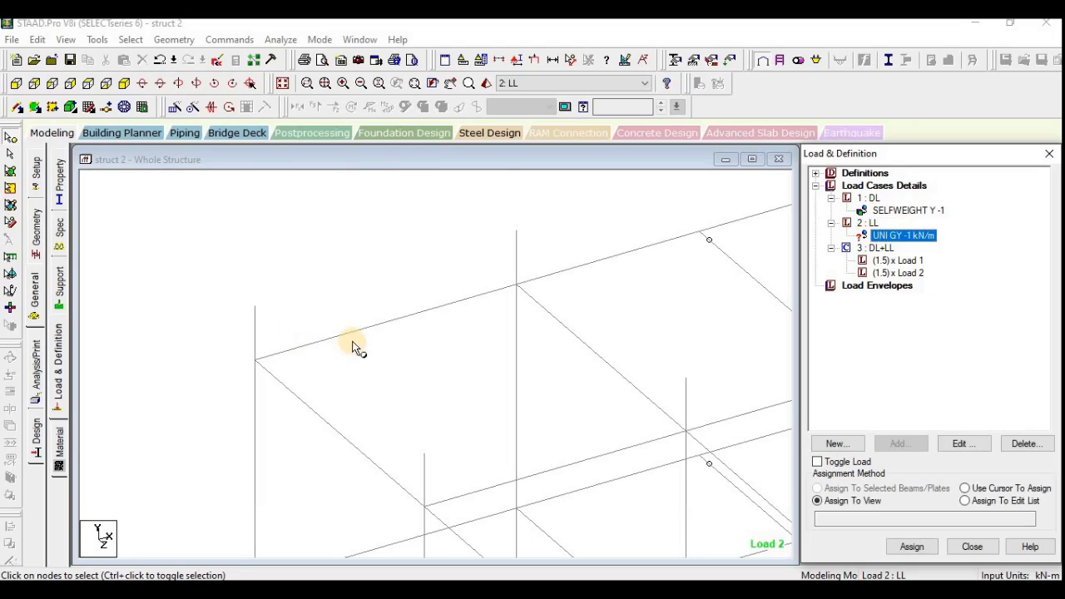
Assign the -1 kN/m uniform load to the single upper-level edge beam at the frame's outer corner.
click(350, 370)
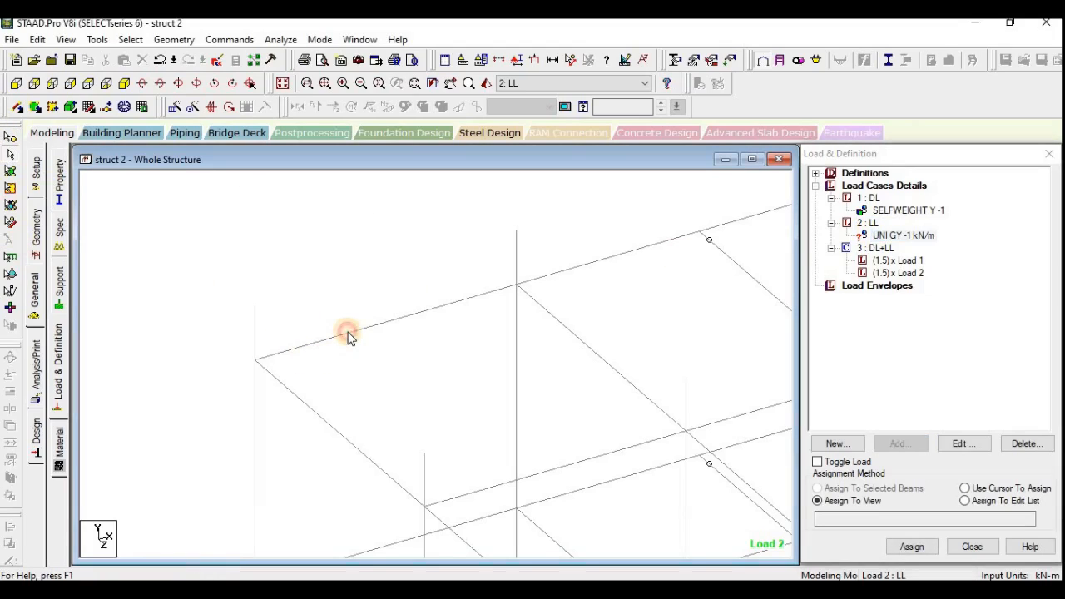
click(347, 333)
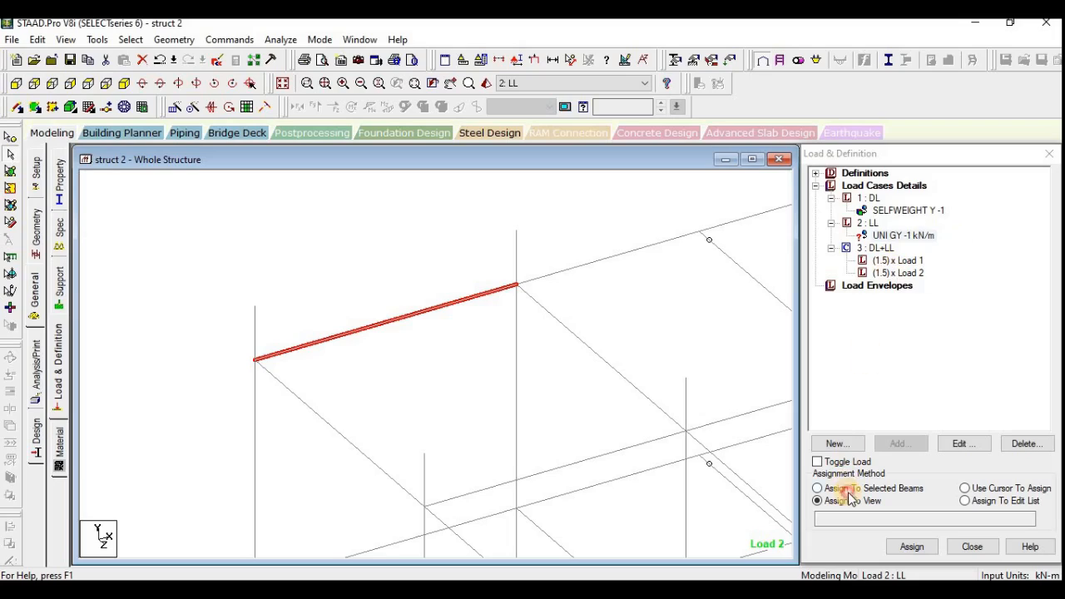
click(818, 489)
click(912, 547)
click(933, 395)
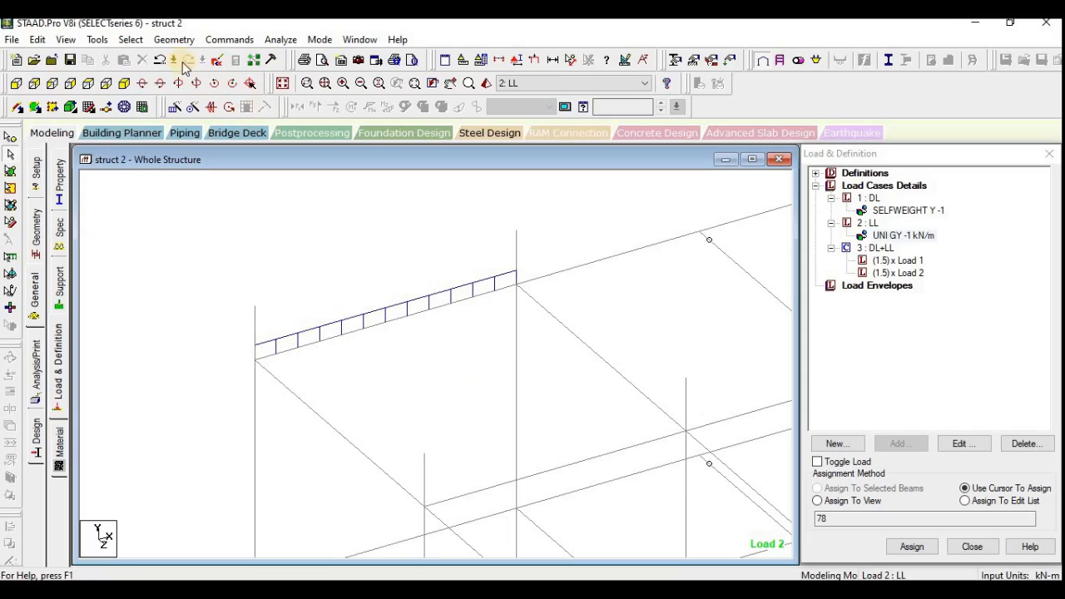
Save the modified structure, open its input file in the STAAD.Pro Editor and read through the joint coordinates and member incidences.
click(217, 60)
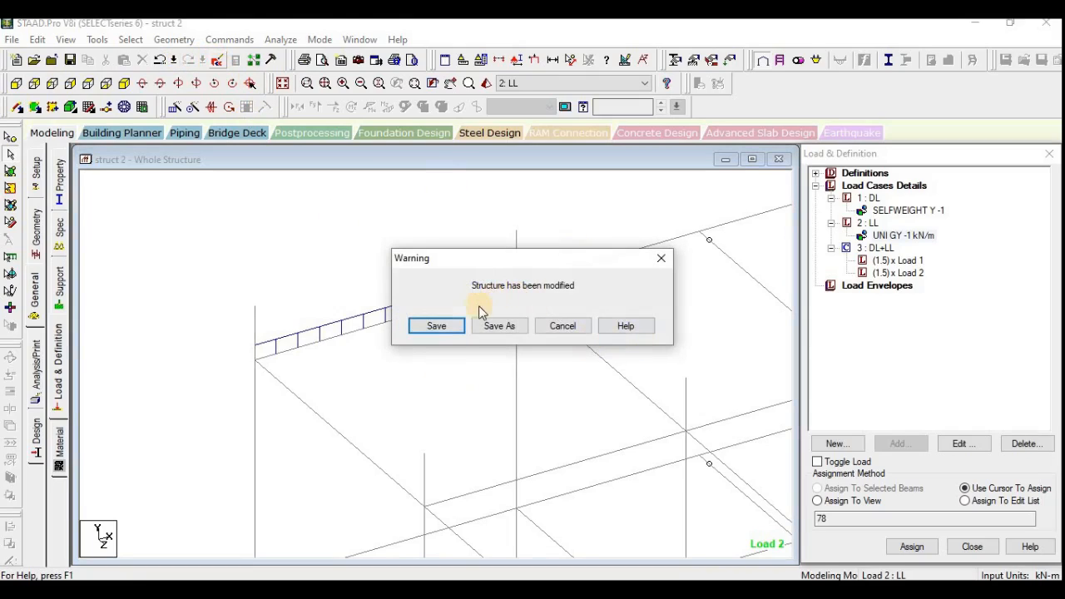
click(436, 327)
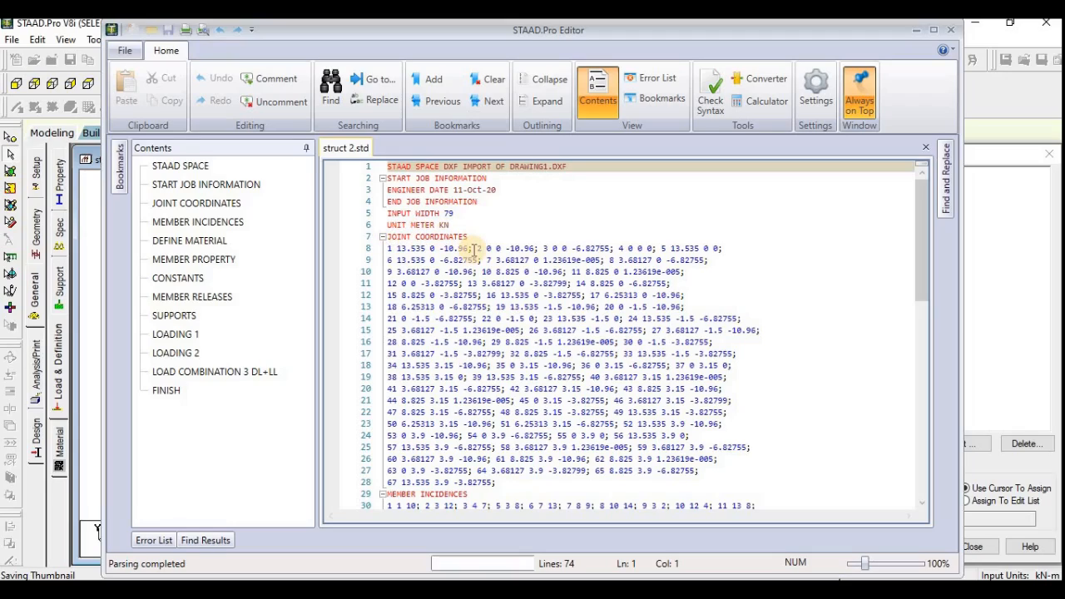
scroll(528, 331, down, 3)
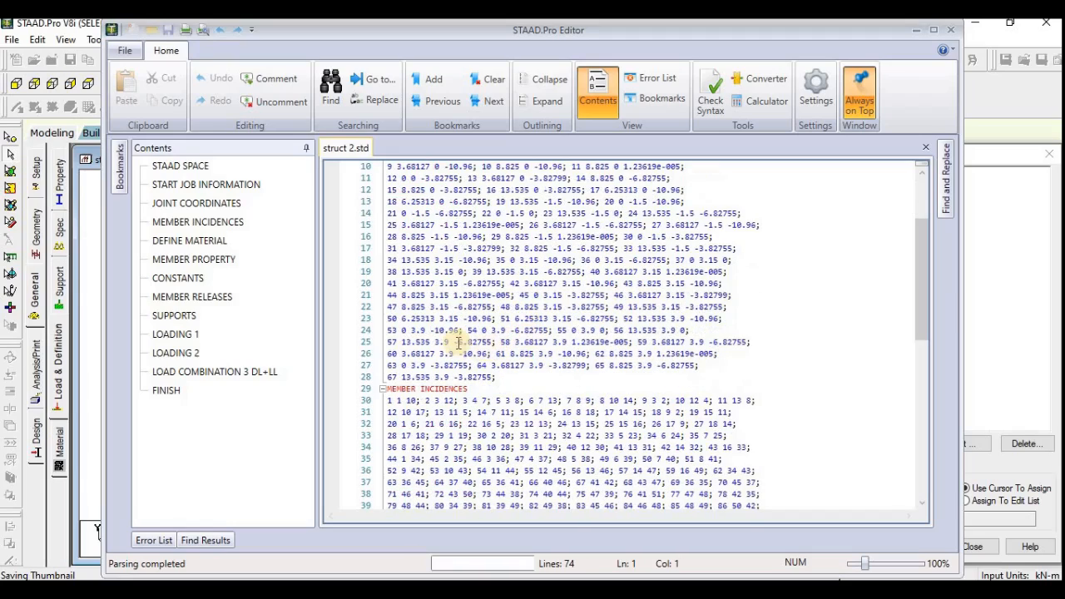
scroll(450, 343, down, 1)
scroll(502, 352, down, 1)
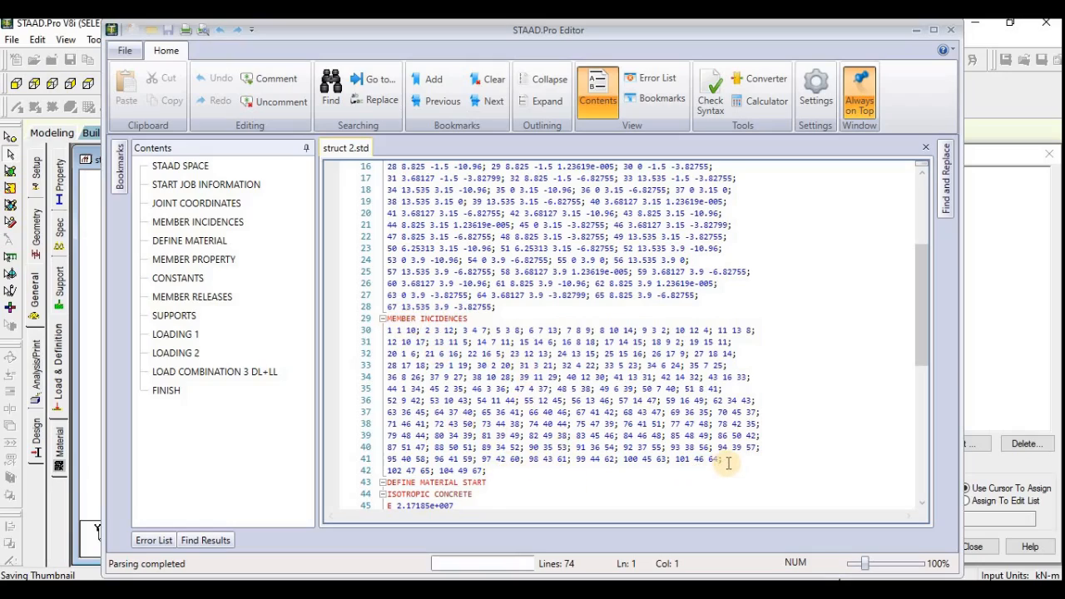
scroll(728, 463, down, 1)
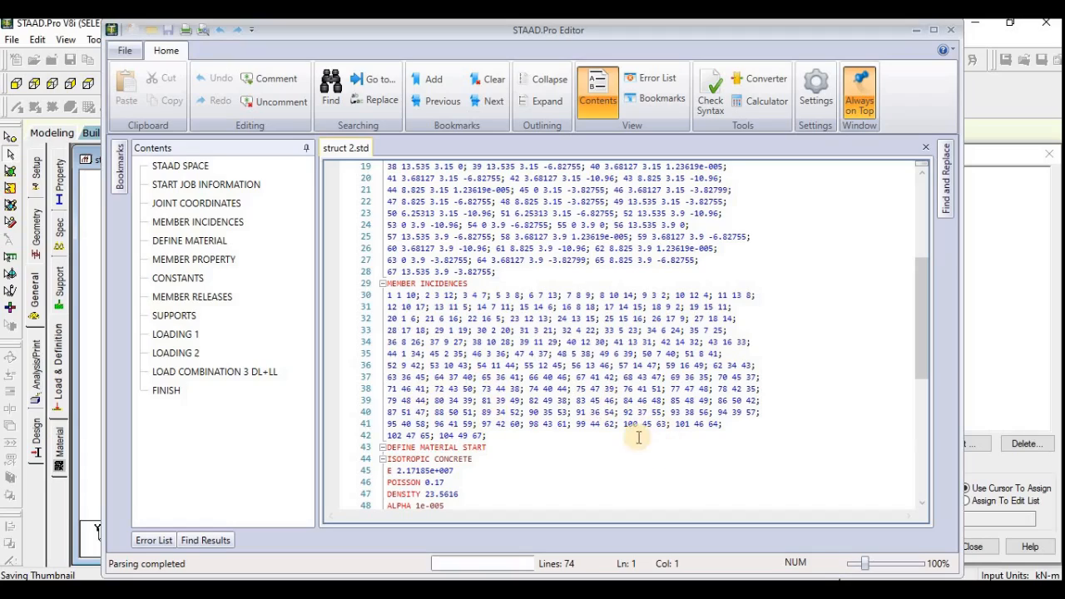
scroll(586, 413, down, 2)
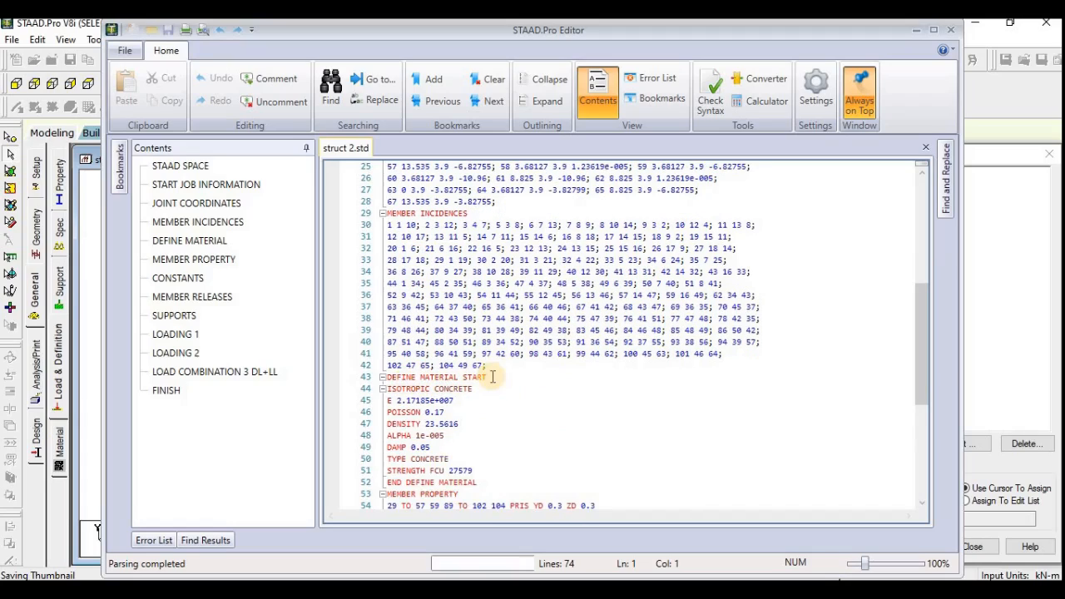
Examine the isotropic concrete material definition in the input file, including its damping, type and FCU strength entries.
scroll(493, 376, down, 1)
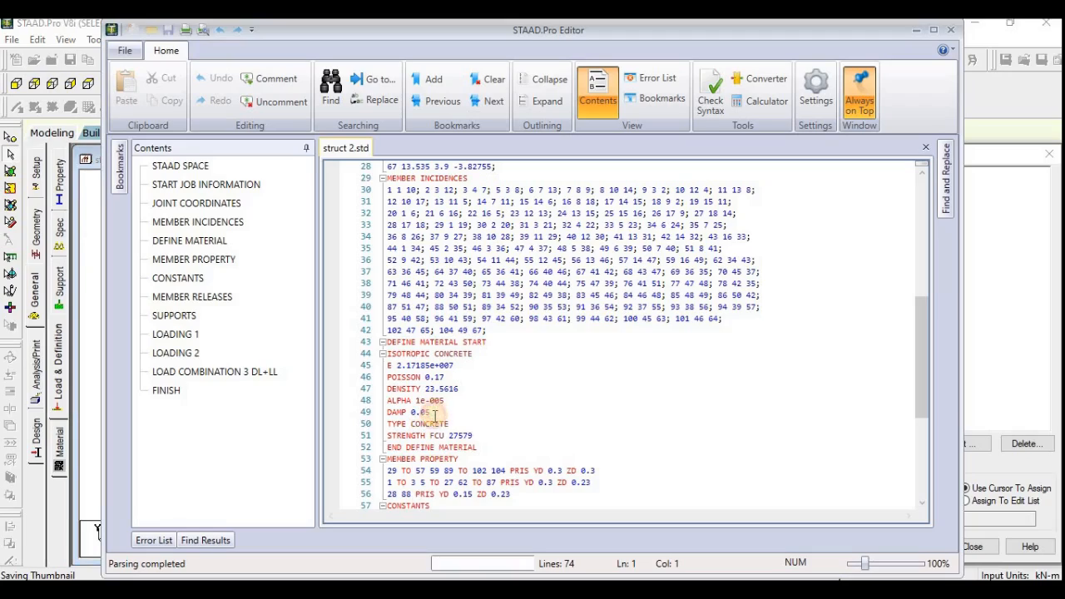
click(433, 412)
click(457, 424)
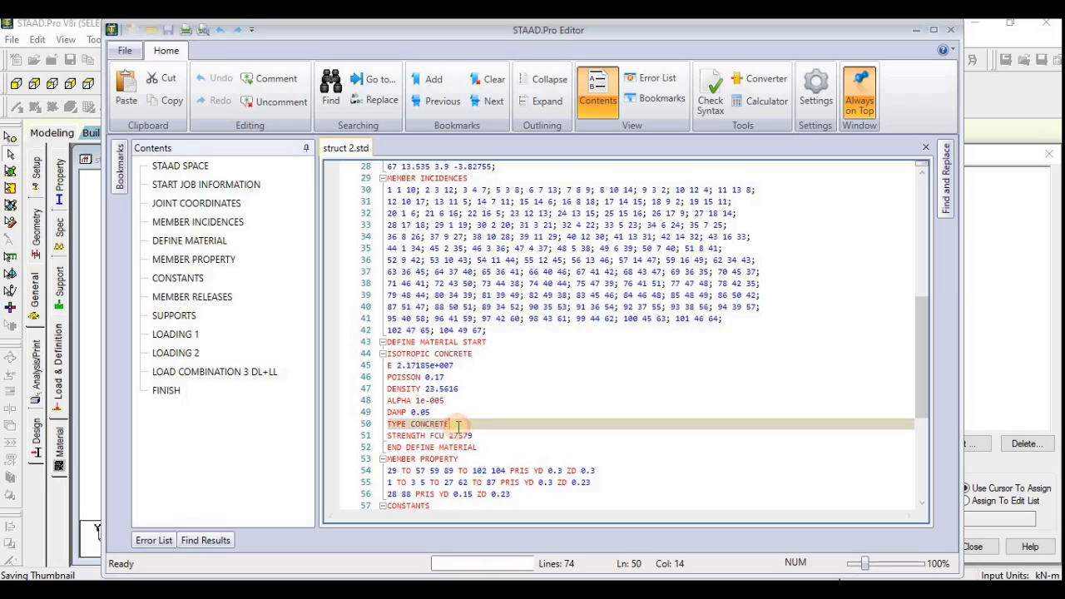
scroll(449, 391, down, 2)
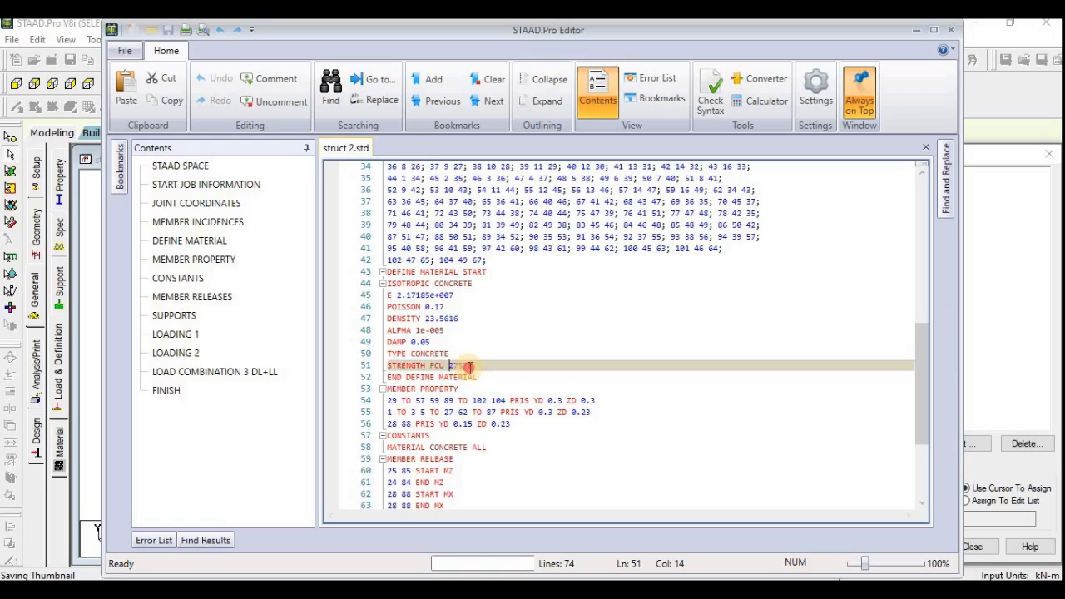
double_click(449, 365)
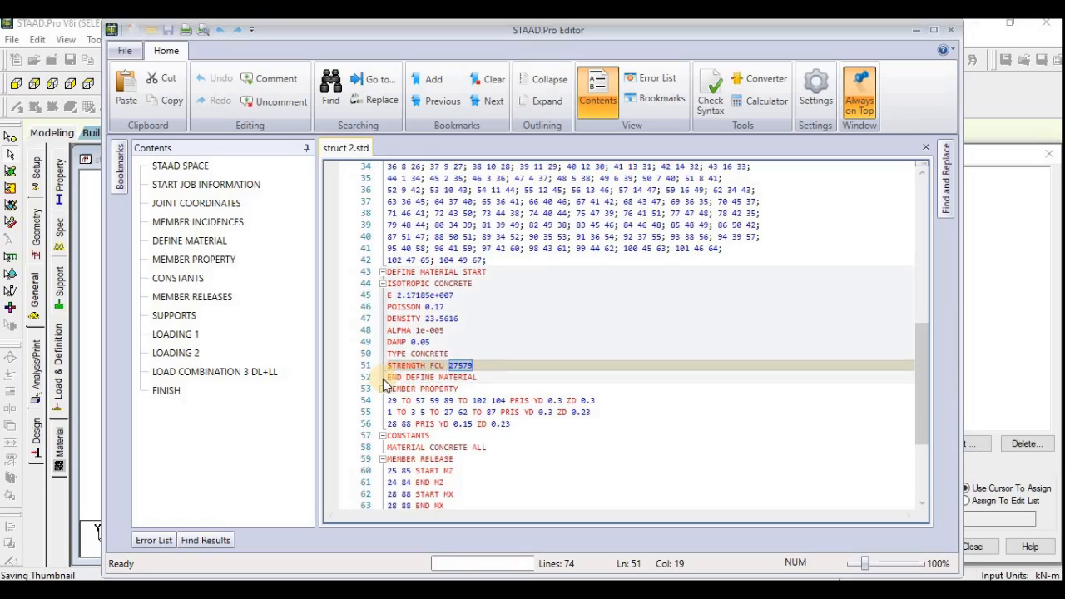
key(Down)
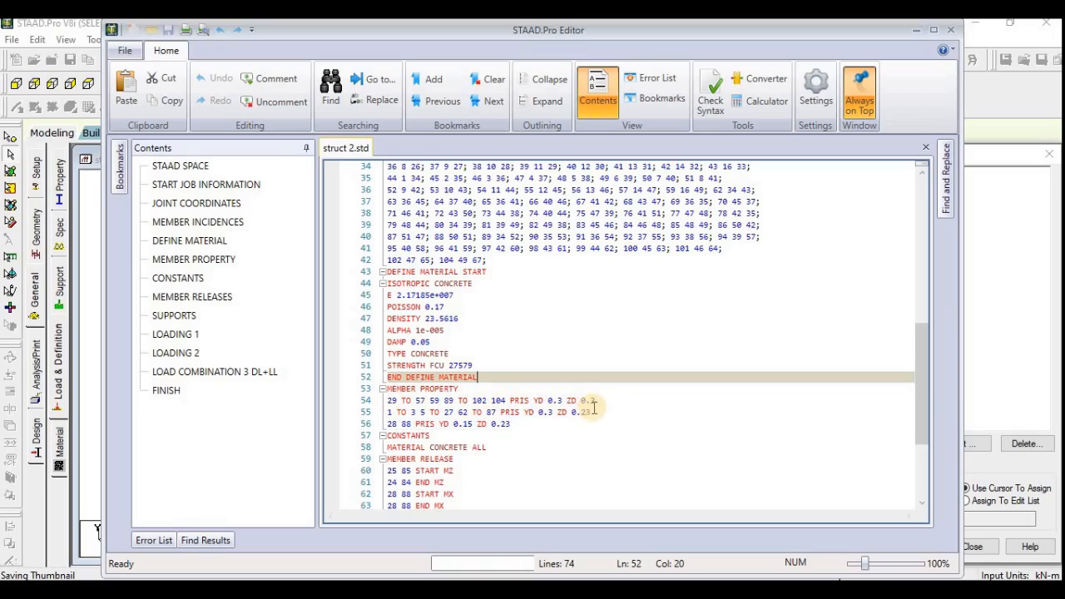
Examine the three prismatic member property lines, checking the YD and ZD dimensions and the member numbers they apply to.
drag(602, 399, 548, 400)
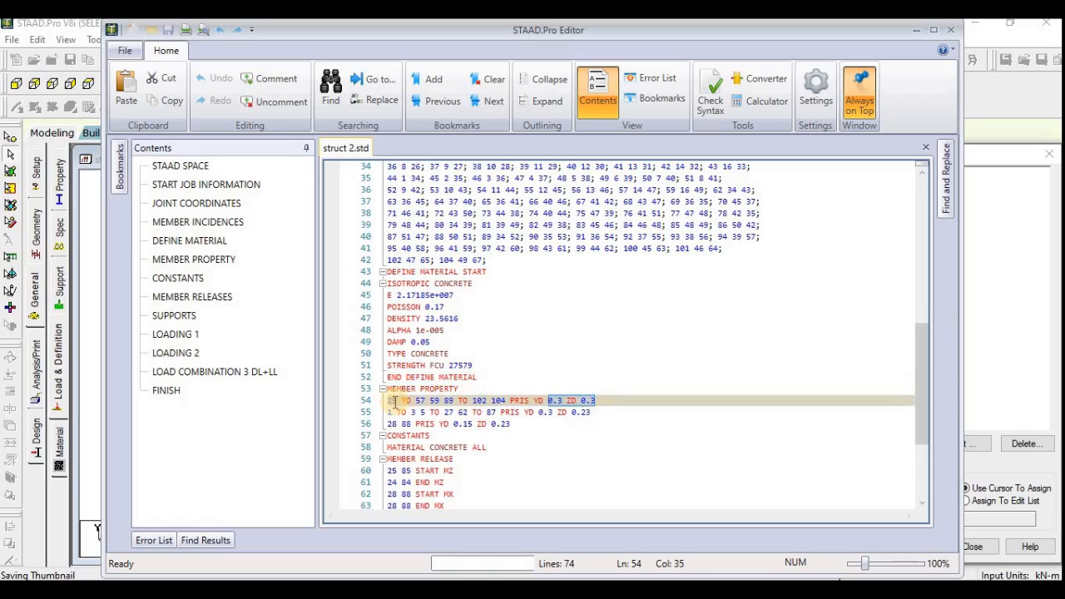
drag(388, 400, 515, 405)
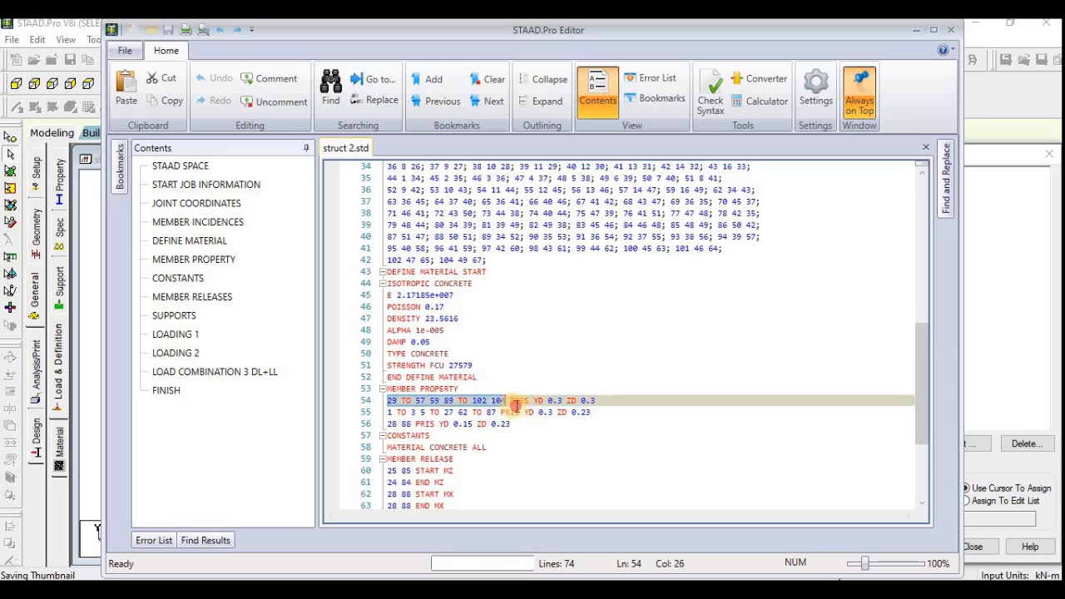
click(601, 412)
drag(591, 412, 538, 412)
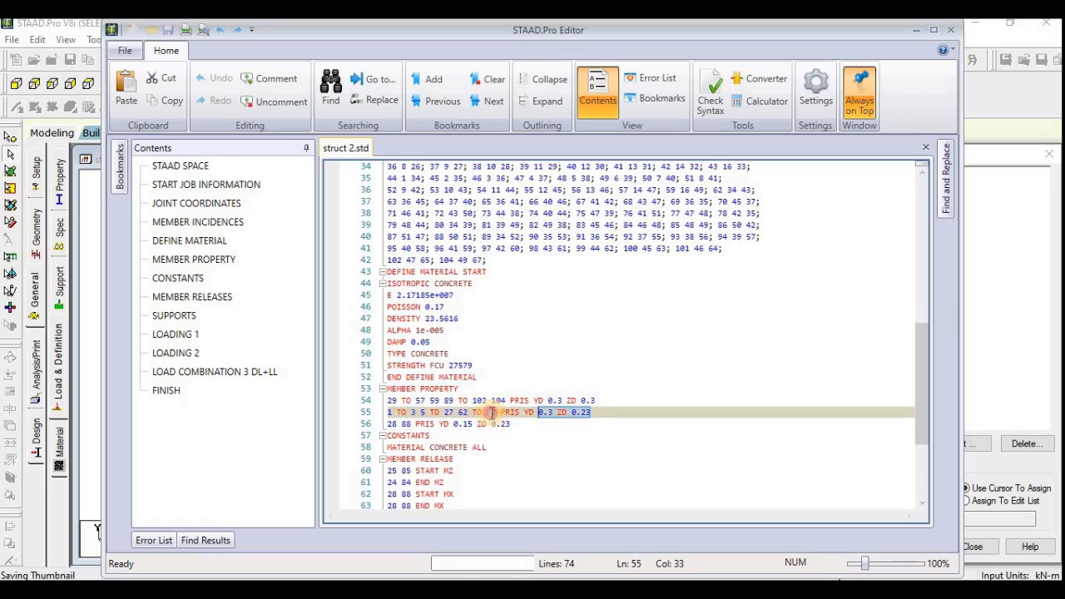
drag(496, 412, 391, 411)
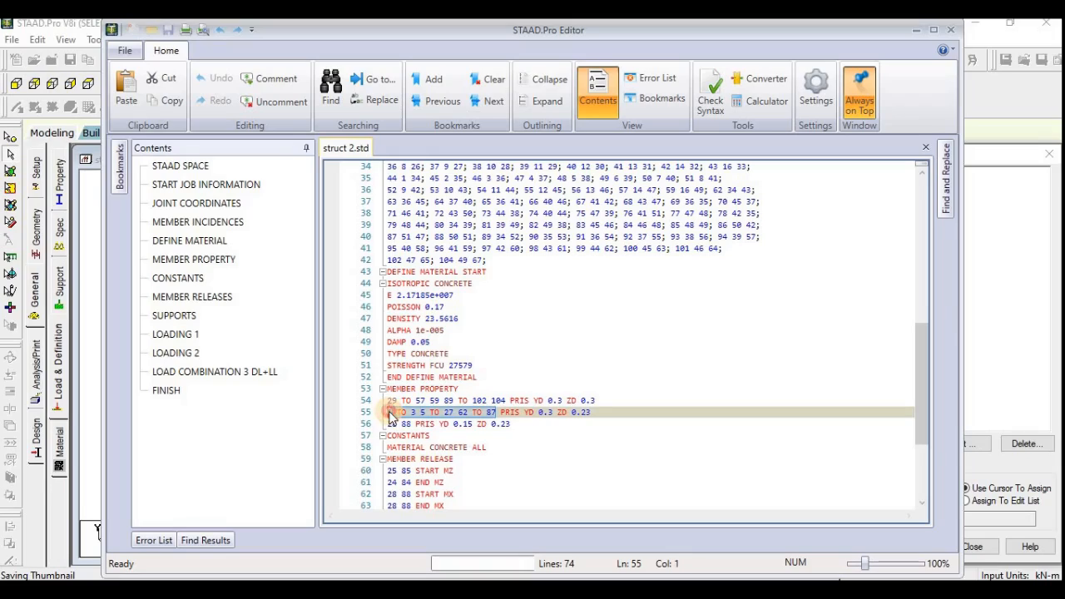
click(592, 412)
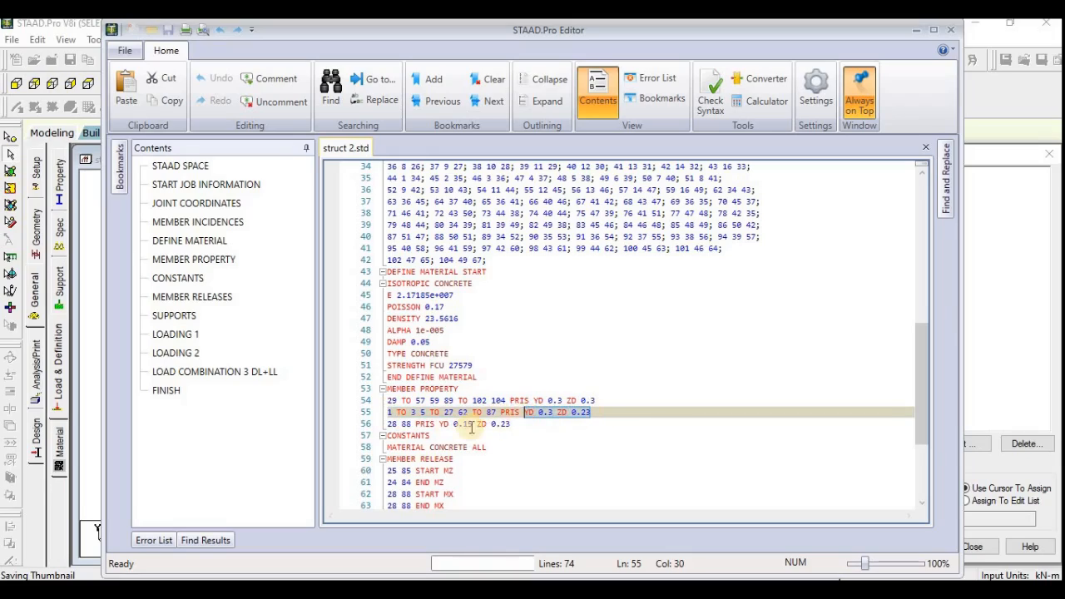
drag(511, 424, 464, 425)
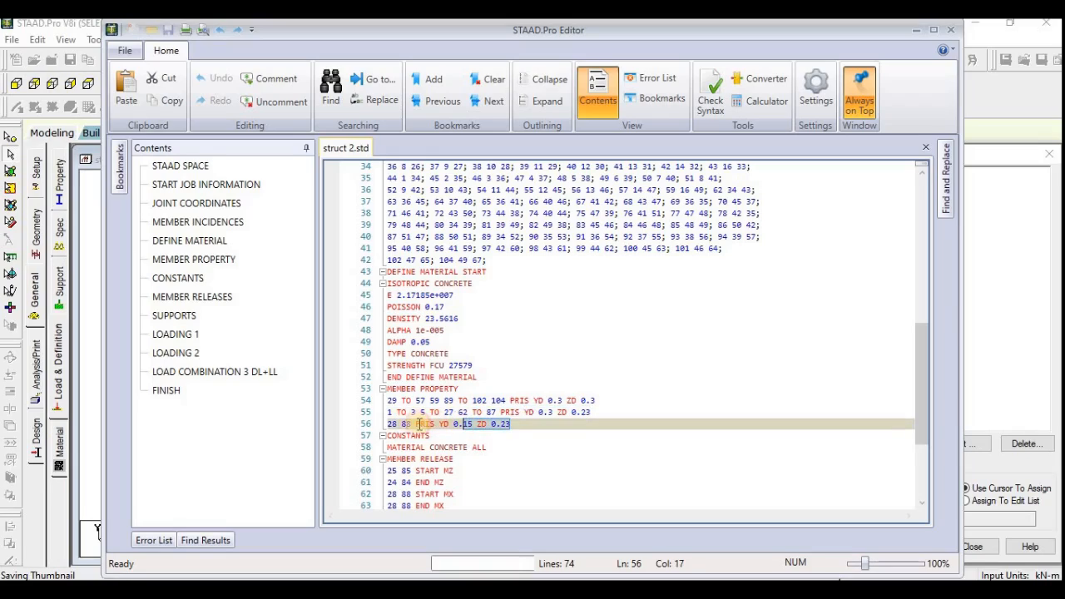
click(446, 435)
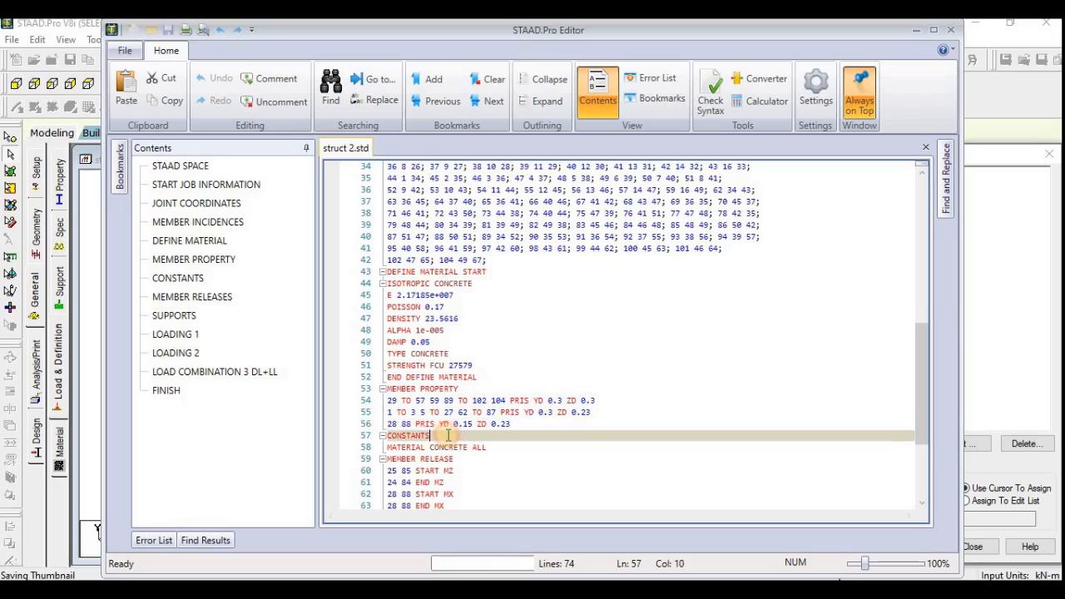
drag(449, 424, 511, 425)
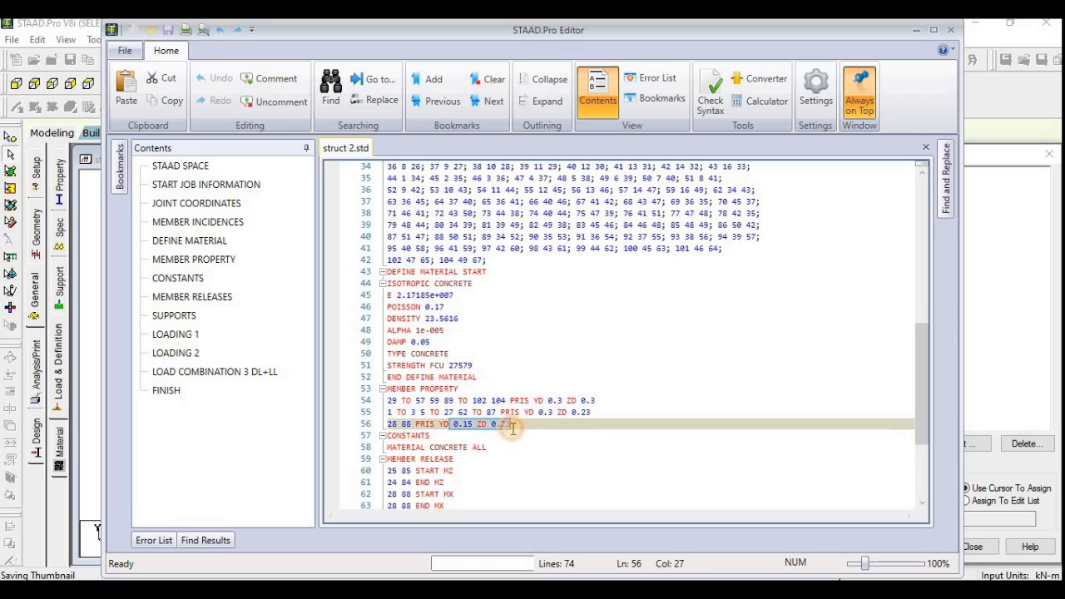
Review the member releases and supports, and examine the DL selfweight and LL uniform member load commands.
scroll(426, 416, down, 2)
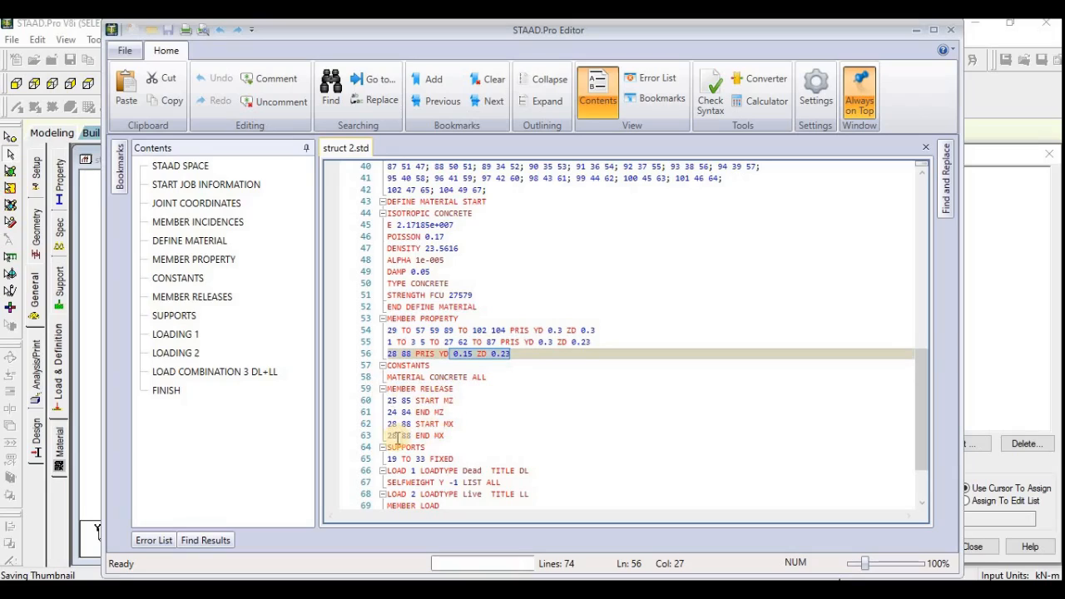
scroll(416, 448, down, 2)
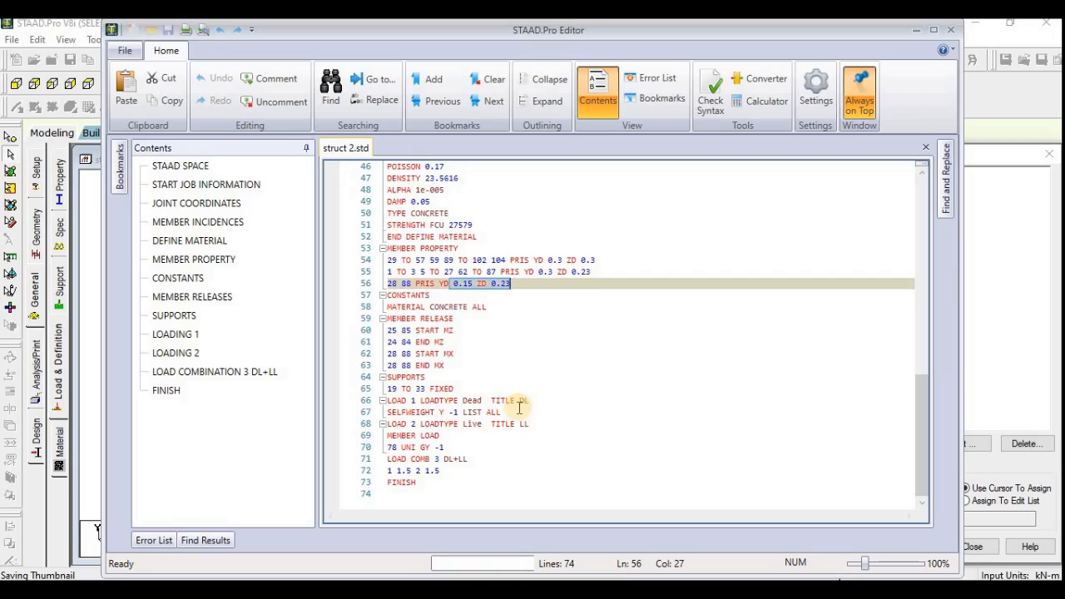
drag(504, 412, 469, 462)
click(469, 460)
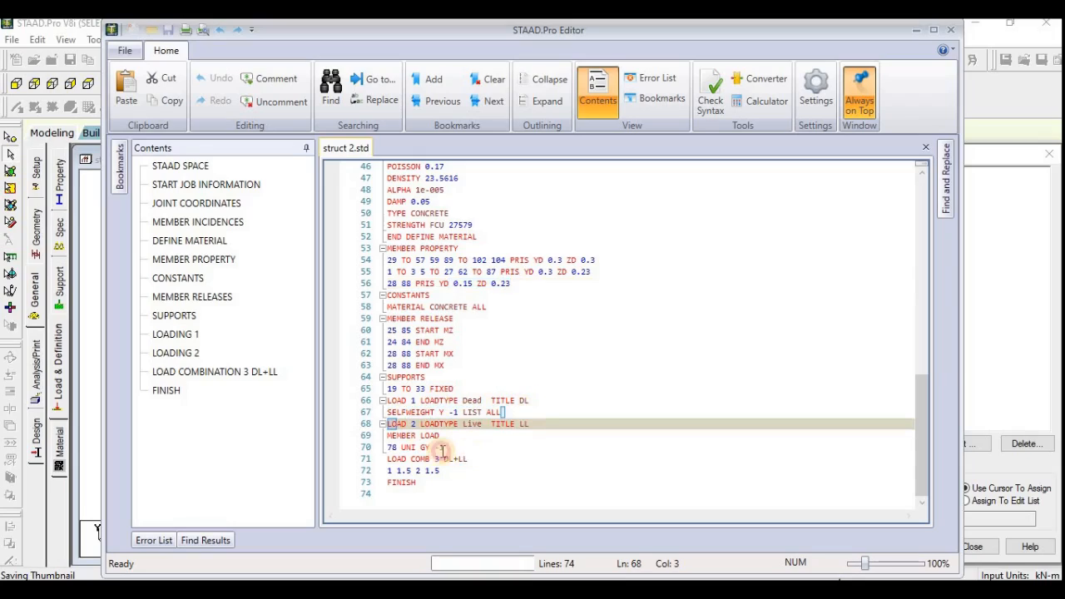
click(398, 448)
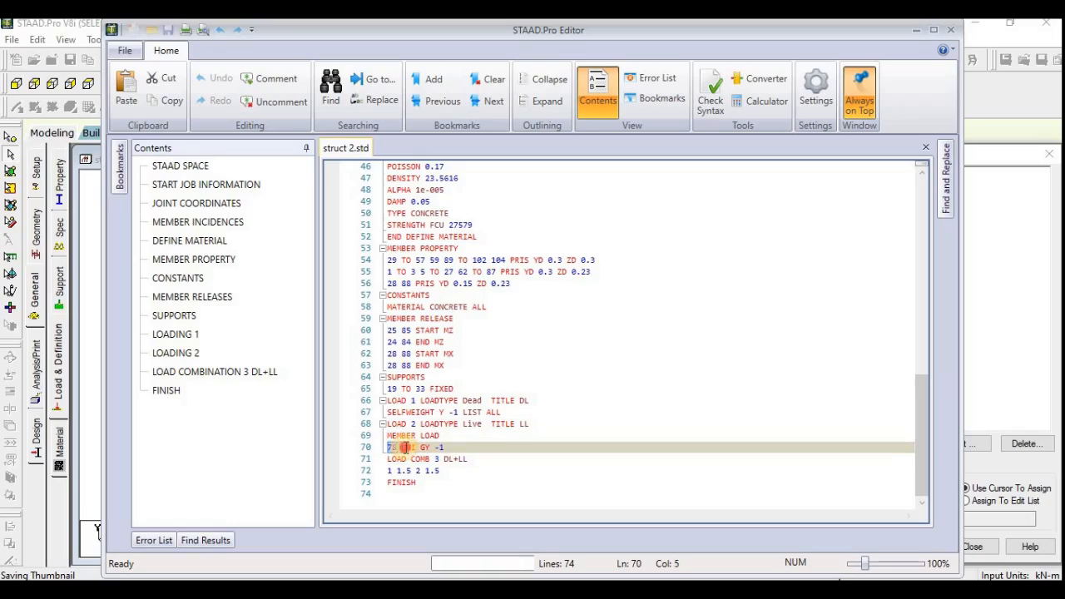
double_click(397, 448)
click(401, 447)
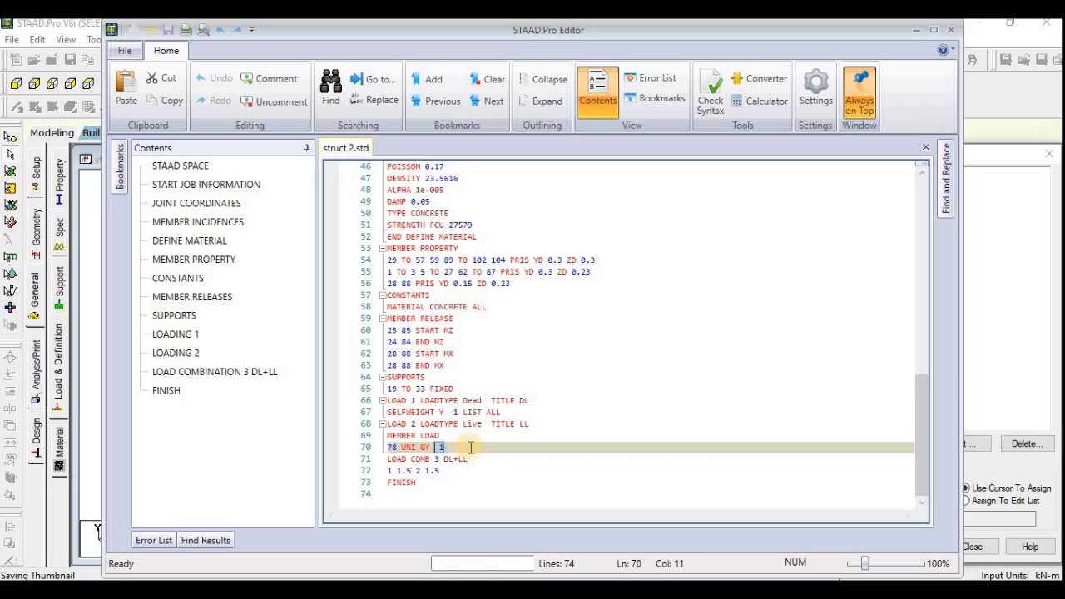
drag(387, 435, 440, 435)
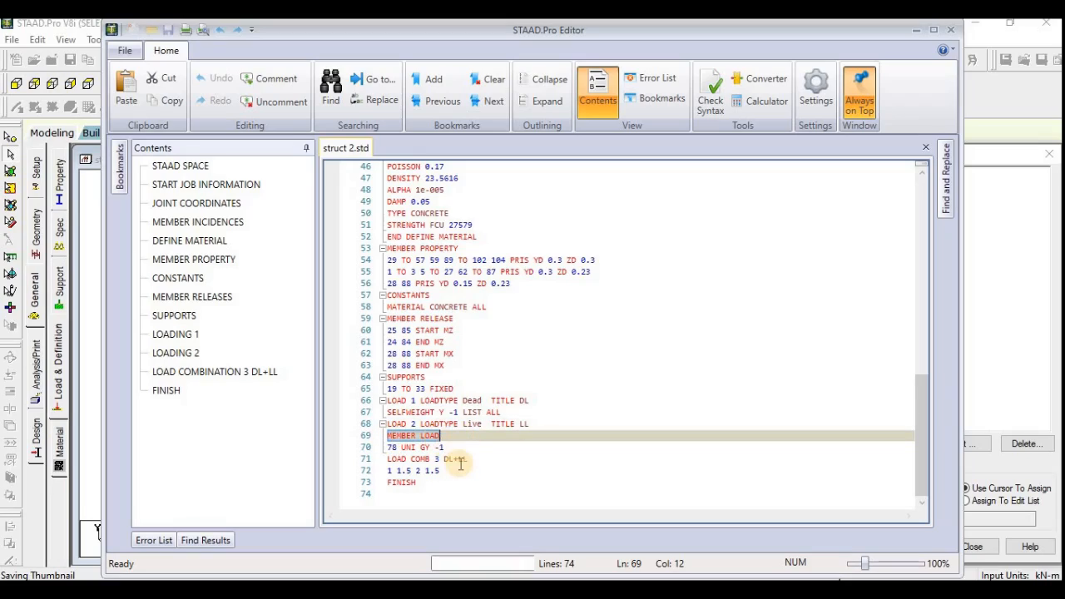
Examine the DL+LL load combination command, checking its title, component load case numbers and factors.
click(398, 459)
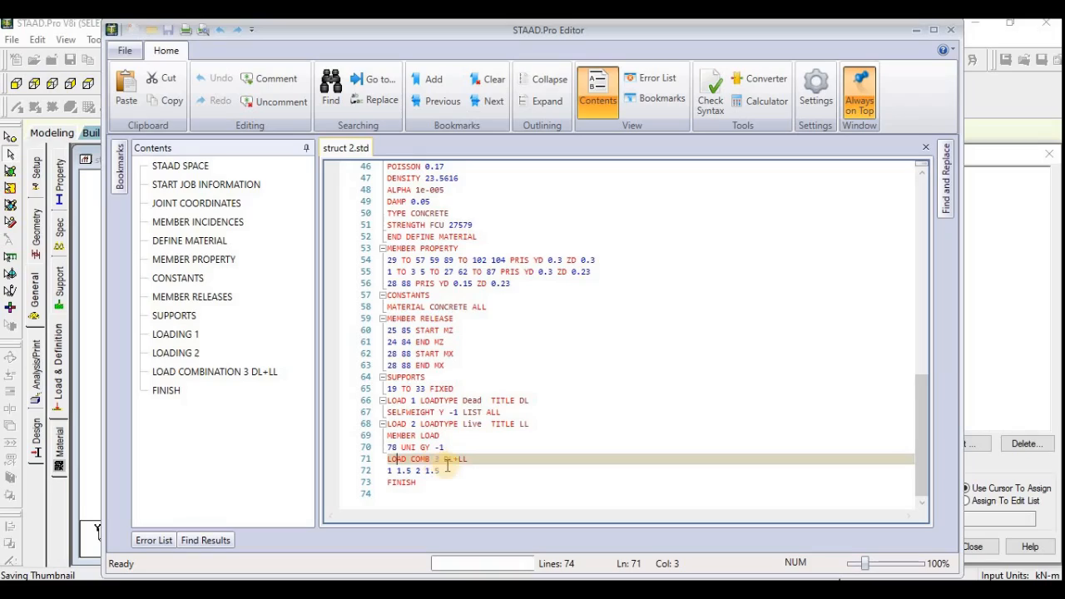
drag(470, 459, 443, 459)
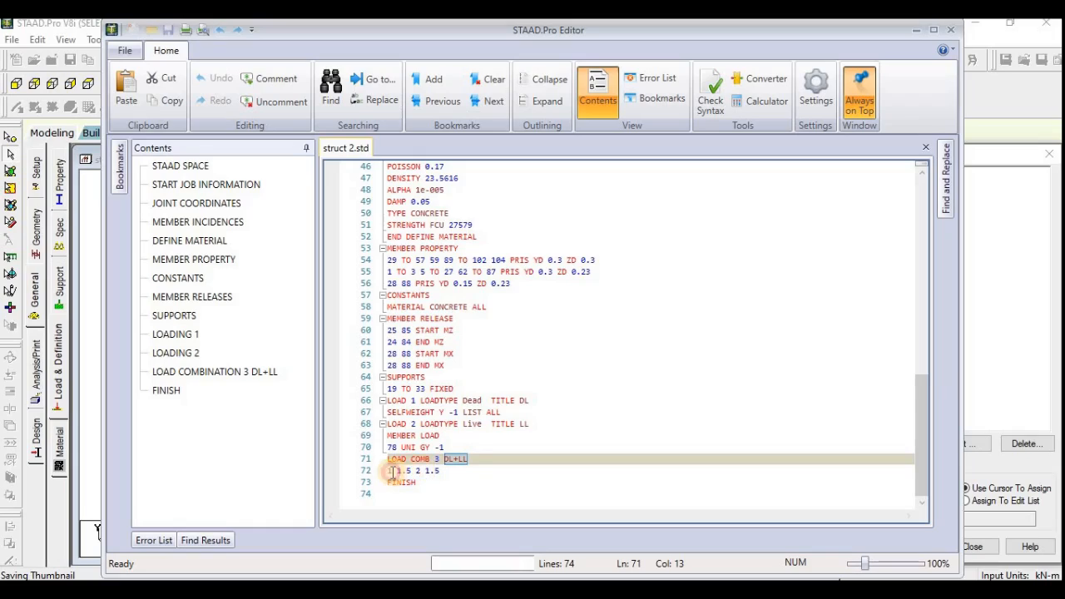
click(389, 471)
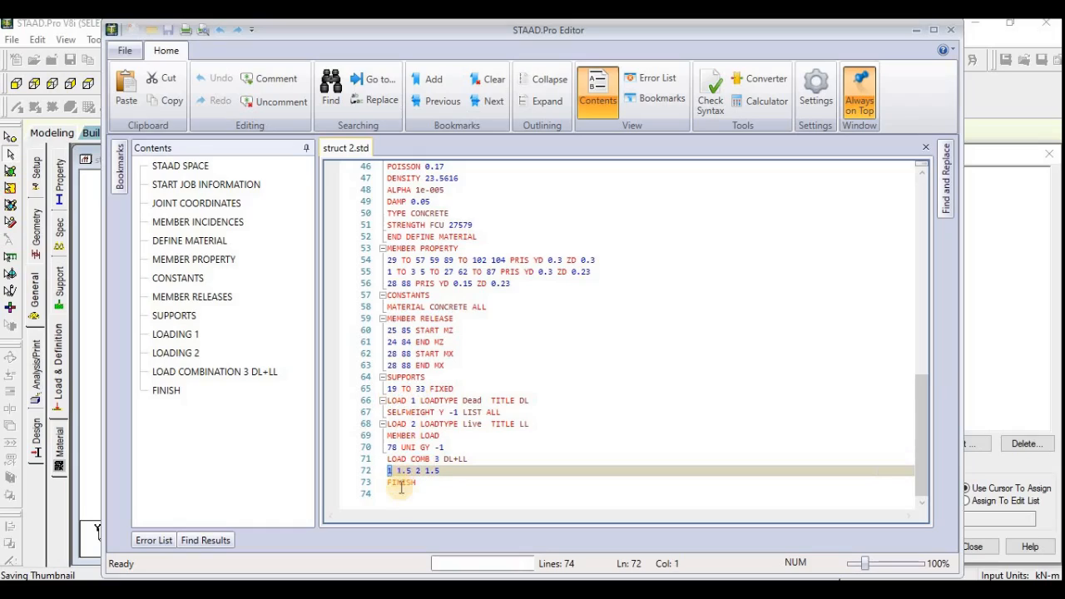
drag(397, 470, 415, 472)
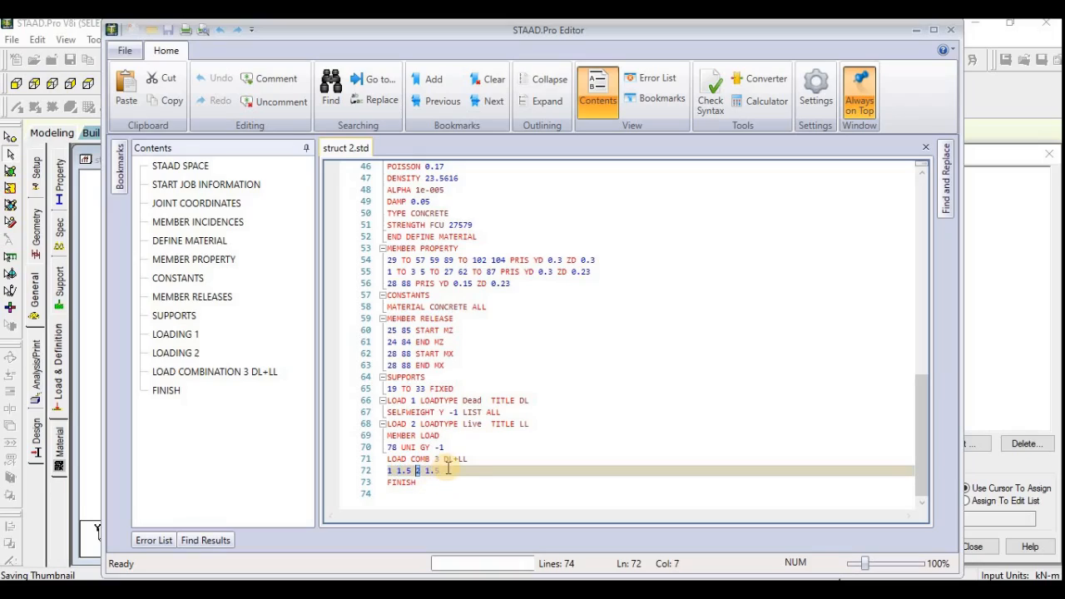
Look back over the whole input file from the joint coordinates through to the closing FINISH command.
scroll(505, 352, up, 15)
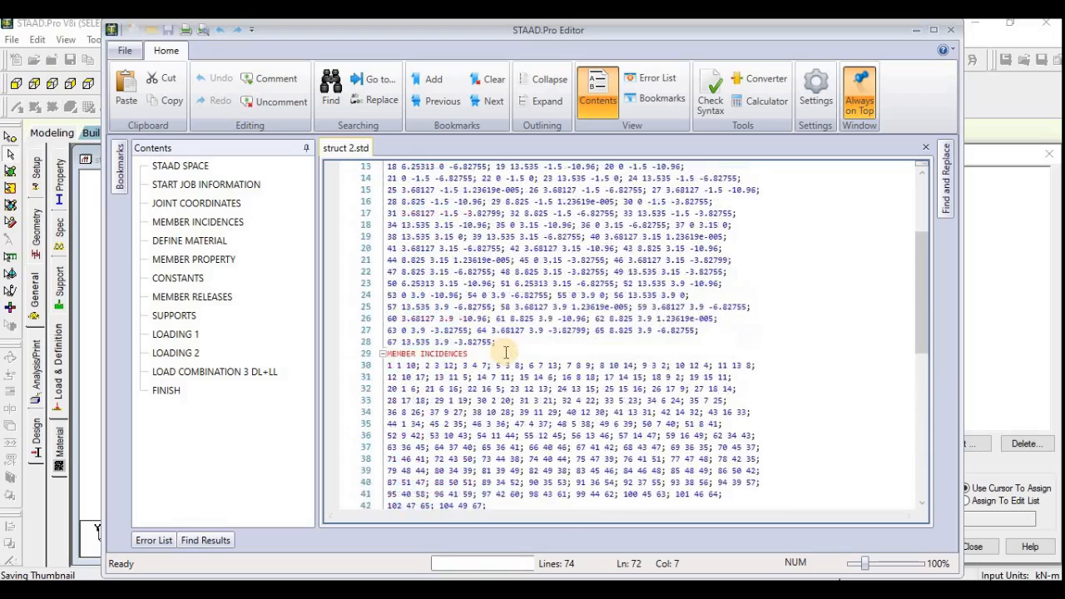
scroll(505, 349, down, 15)
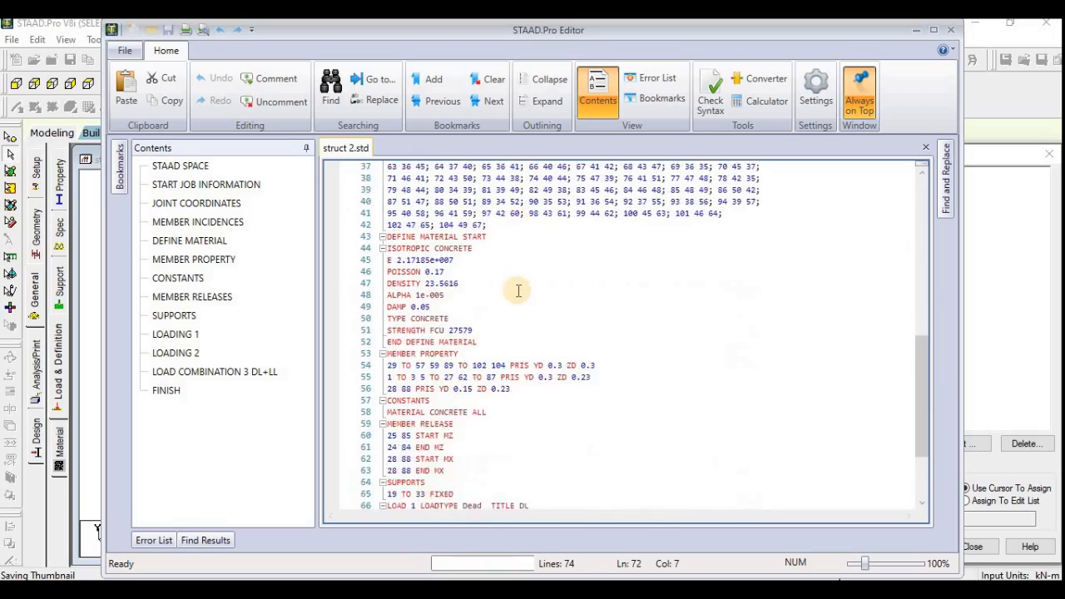
click(424, 484)
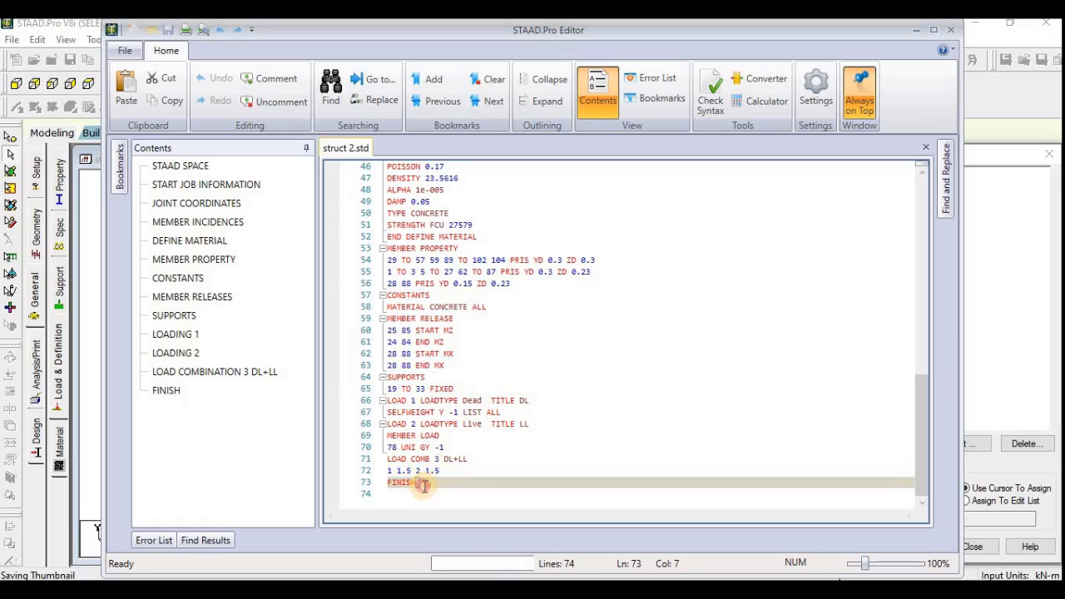
scroll(574, 408, up, 15)
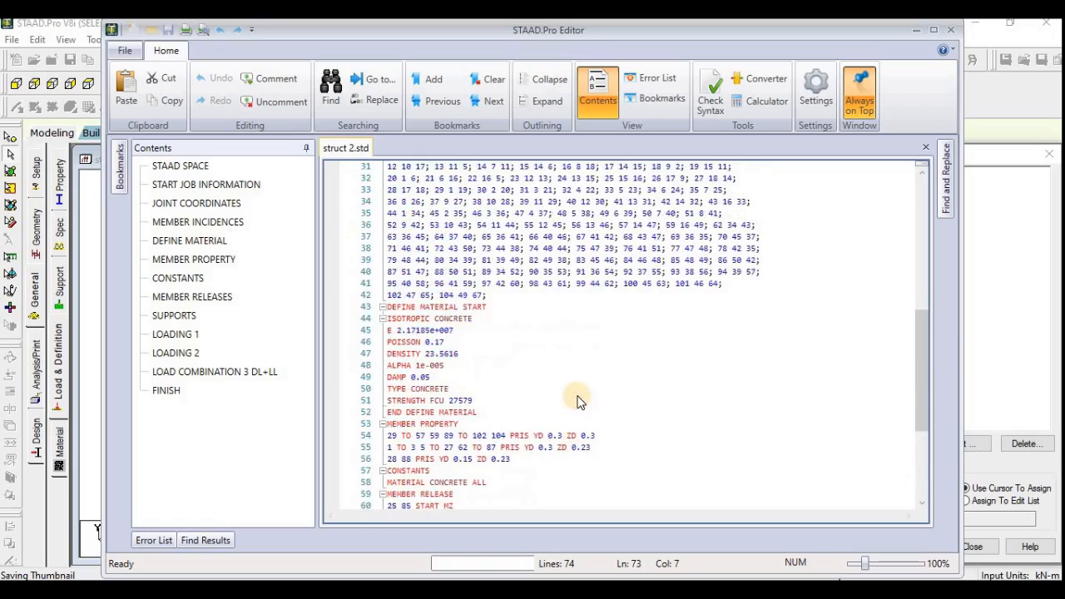